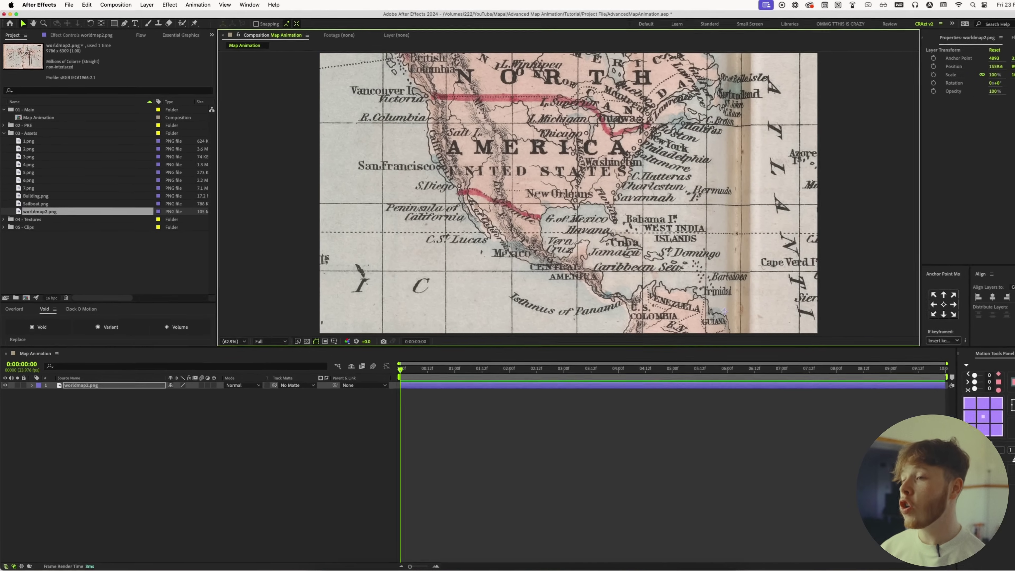
{"action": "left_click_drag", "start_coordinate": [470, 147], "coordinate": [507, 192]}
{"action": "key", "text": "super+z"}
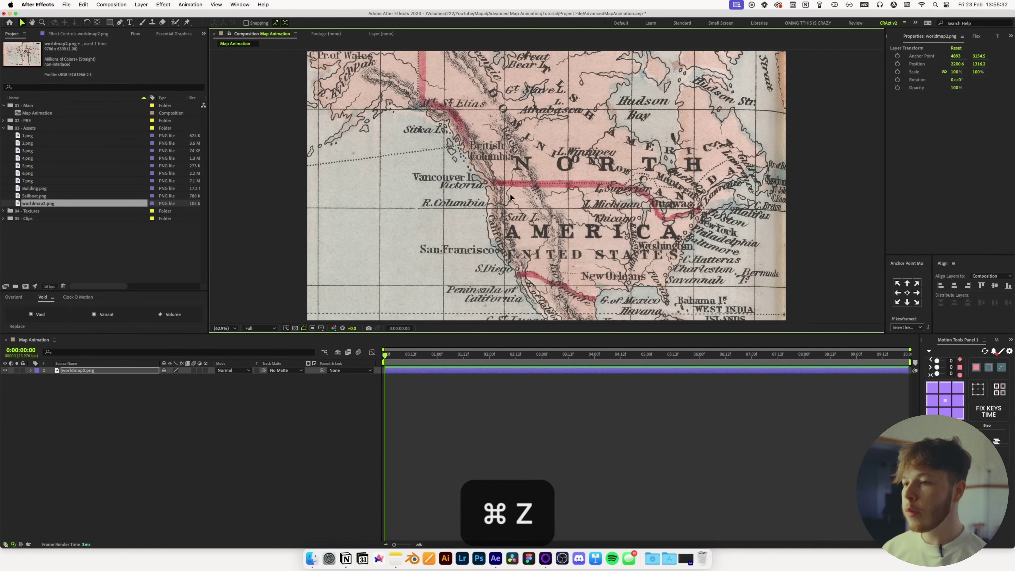
{"action": "key", "text": "super+z"}
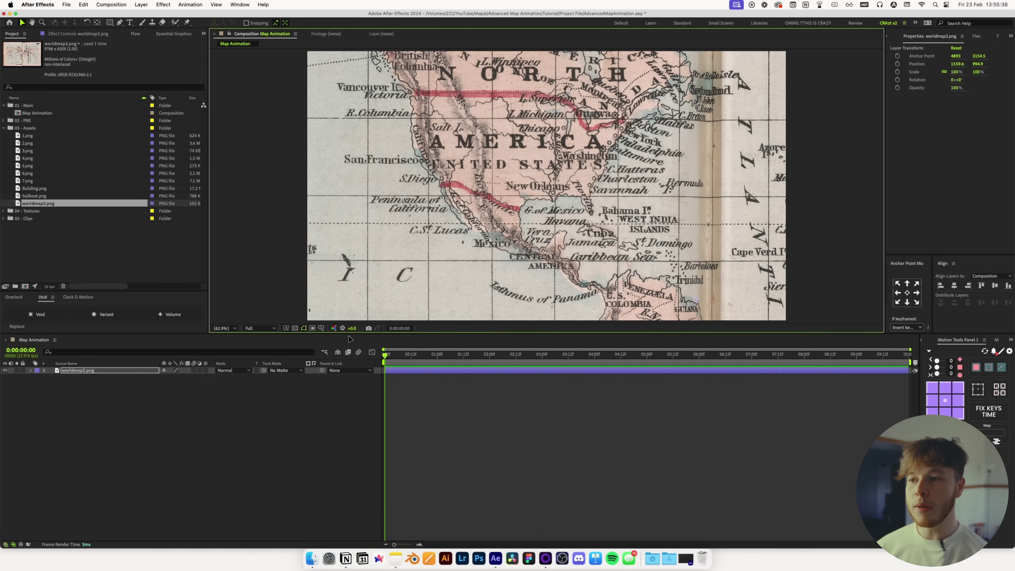
Pre-compose the worldmap2.png layer as Map PRE, leaving all attributes in Map Animation
{"action": "left_click", "coordinate": [131, 373]}
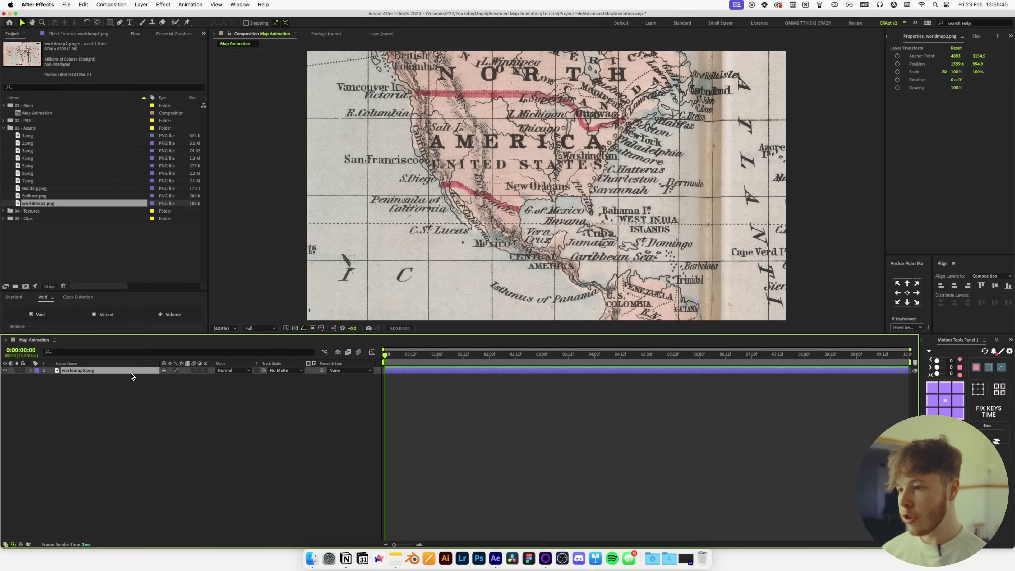
{"action": "key", "text": "super+shift+c"}
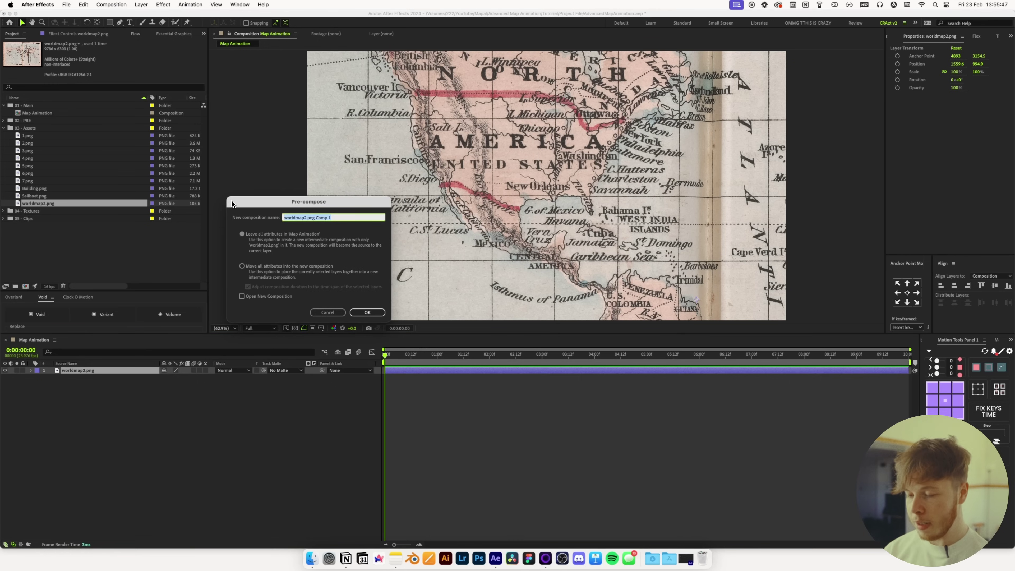
{"action": "type", "text": "Map PRE"}
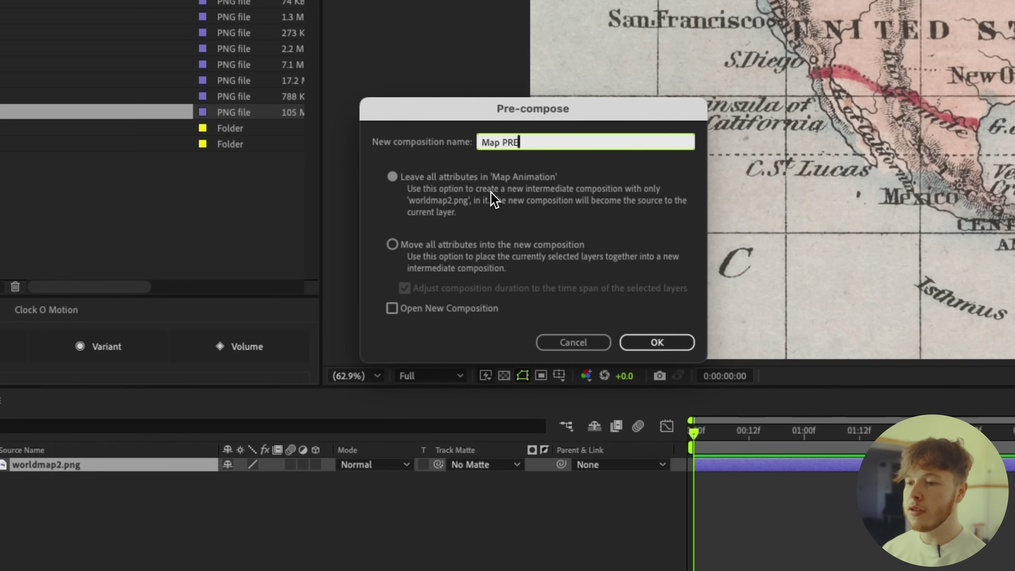
{"action": "left_click", "coordinate": [655, 342]}
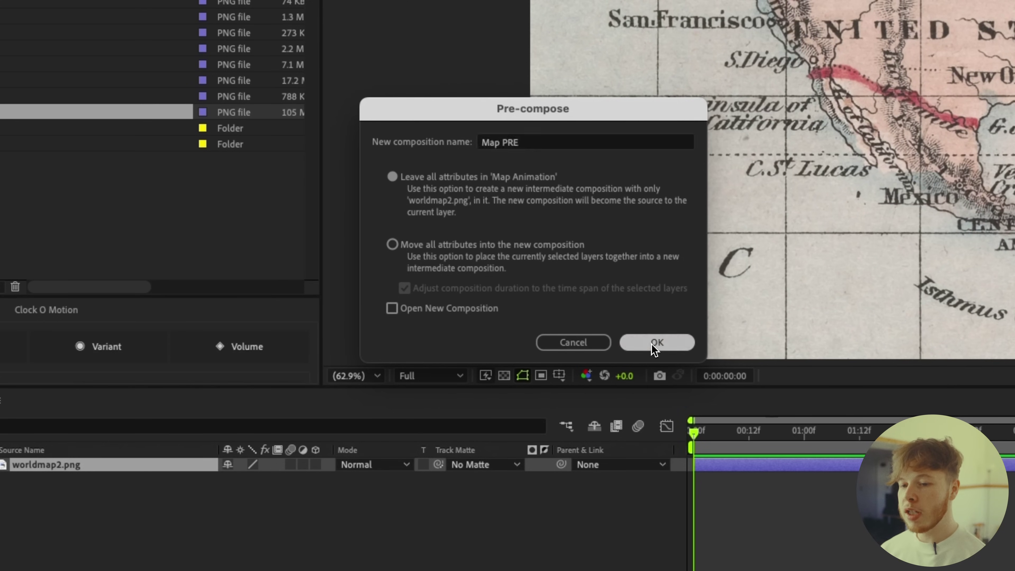
Open the Map PRE composition and file it in the 02 - PRE project folder
{"action": "double_click", "coordinate": [40, 466]}
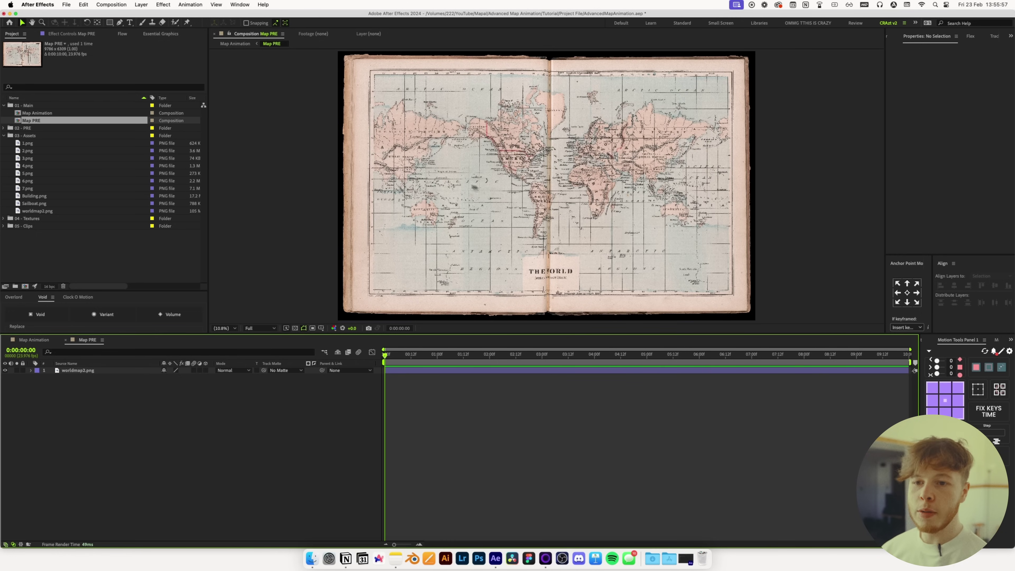
{"action": "left_click_drag", "start_coordinate": [30, 121], "coordinate": [32, 129]}
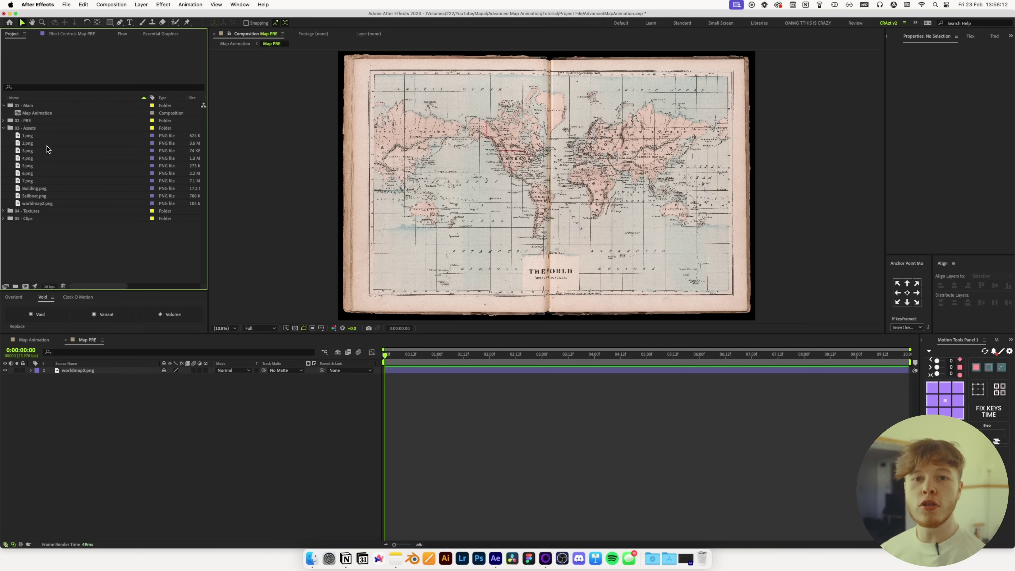
Add Sailboat.png above the map layer in Map PRE and make both layers 3D
{"action": "left_click_drag", "start_coordinate": [37, 196], "coordinate": [92, 370]}
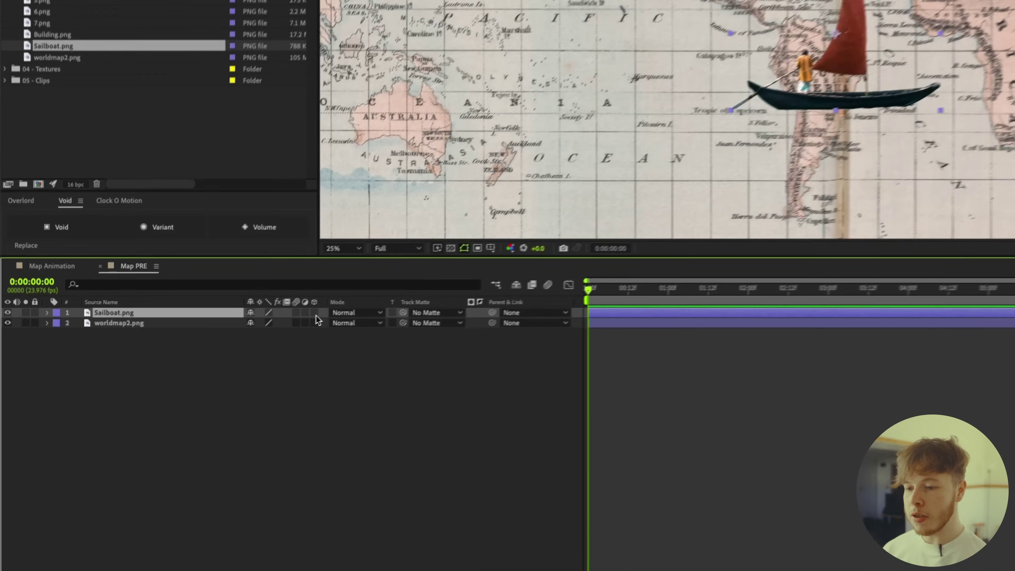
{"action": "left_click_drag", "start_coordinate": [206, 371], "coordinate": [206, 377]}
{"action": "left_click", "coordinate": [200, 394]}
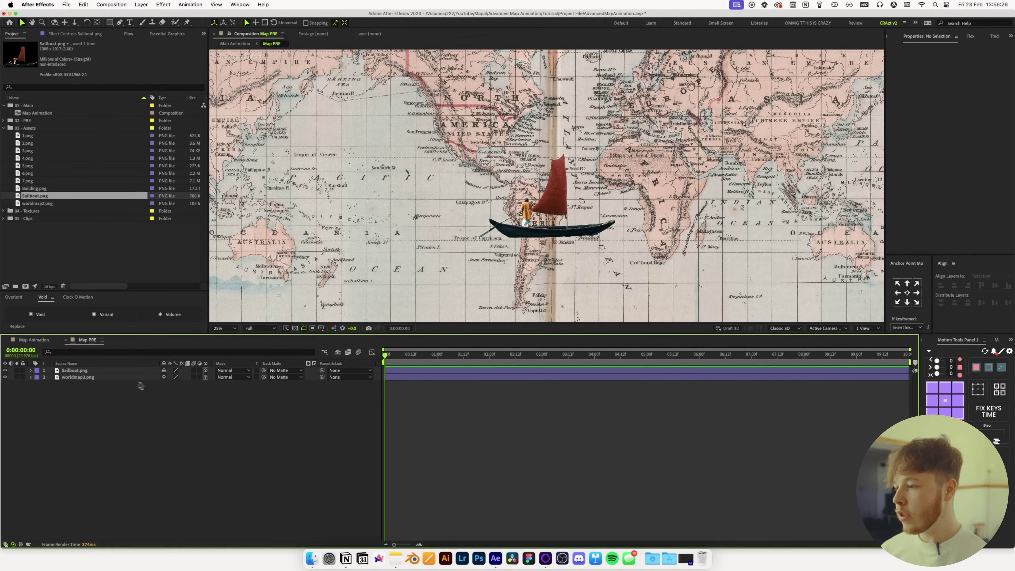
Examine the available 3D renderer options in the Map PRE composition settings without changing them
{"action": "left_click", "coordinate": [784, 329]}
{"action": "left_click", "coordinate": [782, 336]}
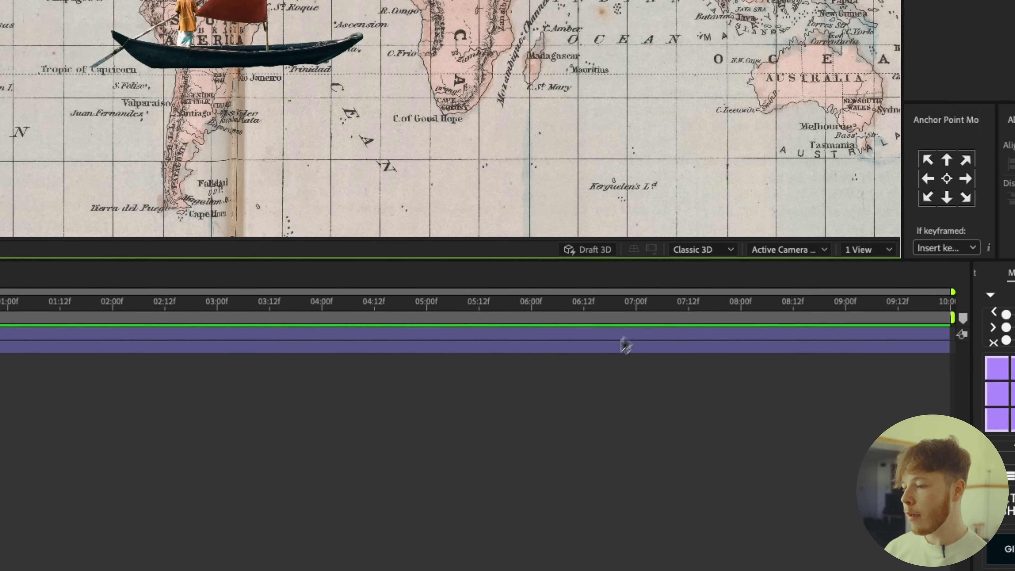
{"action": "key", "text": "super+k"}
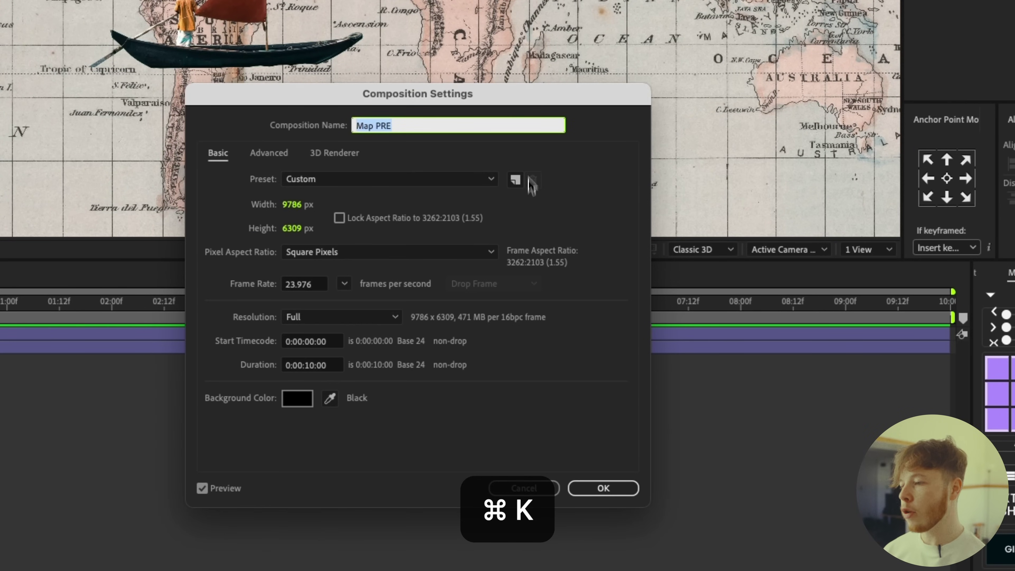
{"action": "left_click", "coordinate": [331, 153]}
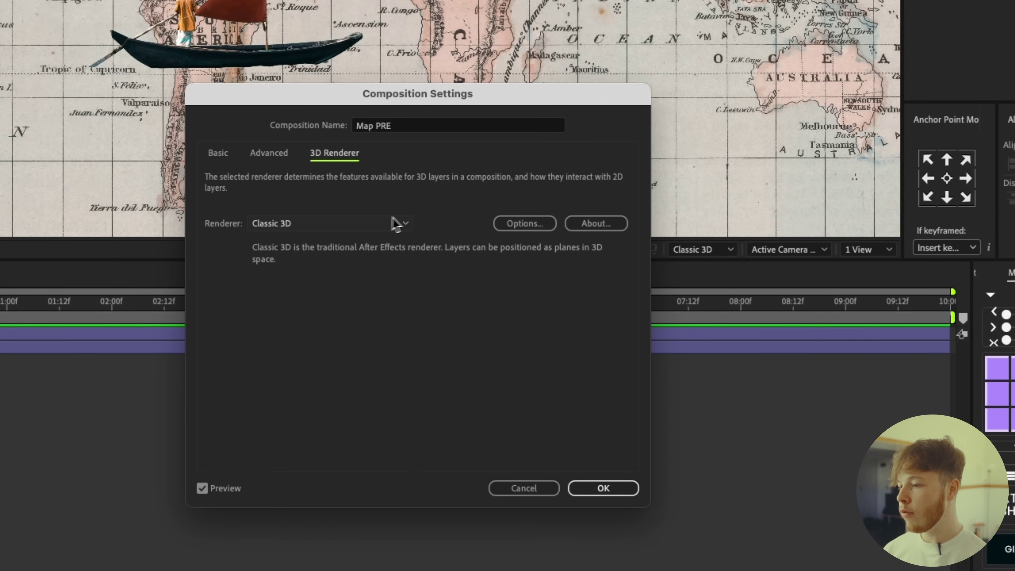
{"action": "left_click", "coordinate": [364, 224]}
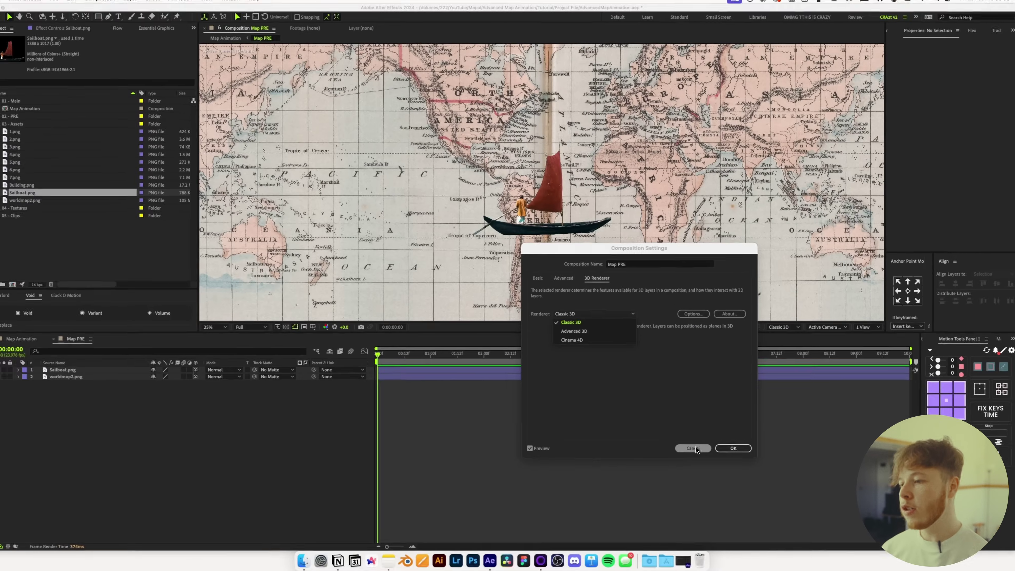
{"action": "left_click", "coordinate": [523, 487]}
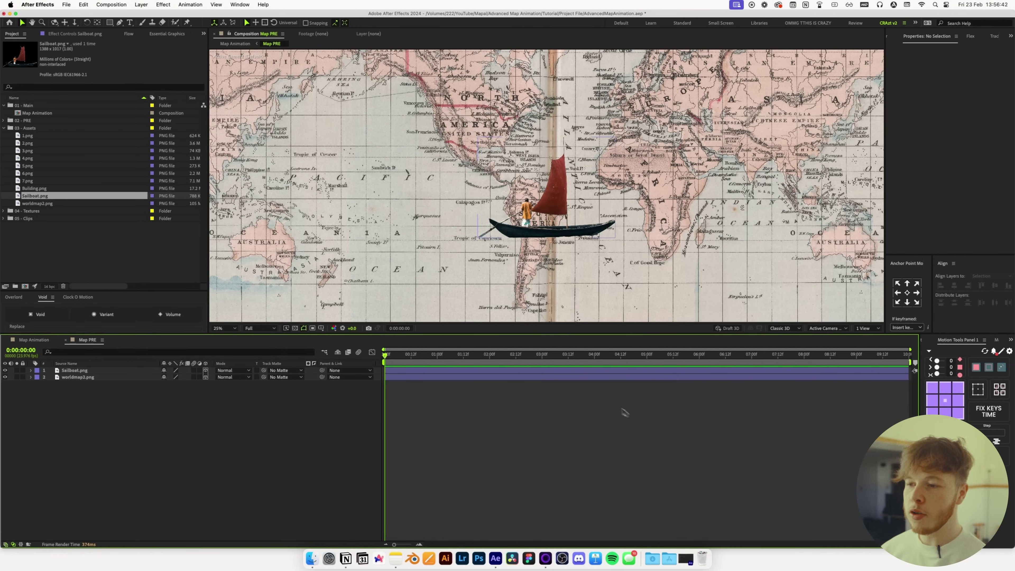
Split the composition viewer into 2 Views and set the second one to Custom View 1
{"action": "left_click", "coordinate": [69, 371]}
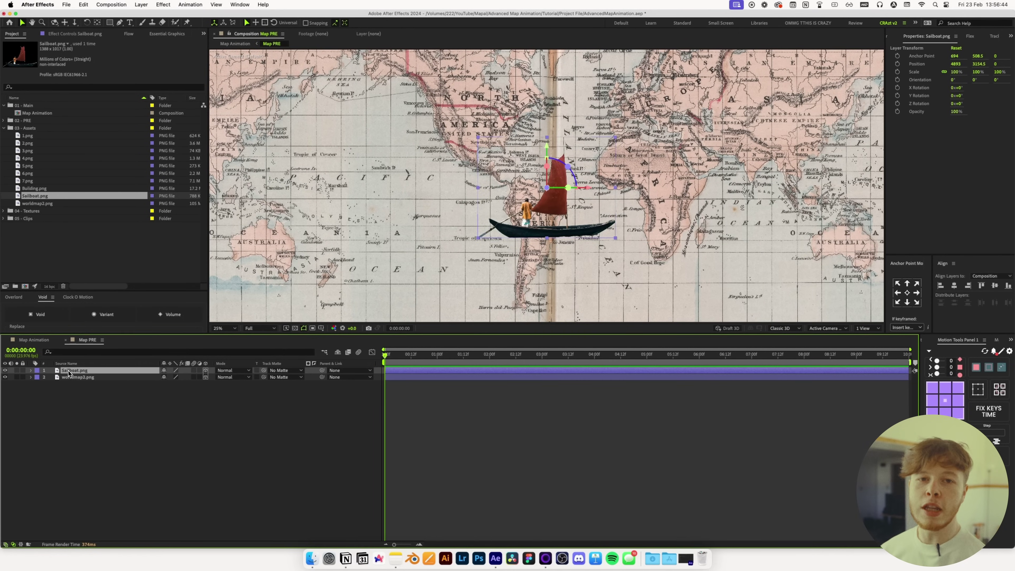
{"action": "key", "text": "comma"}
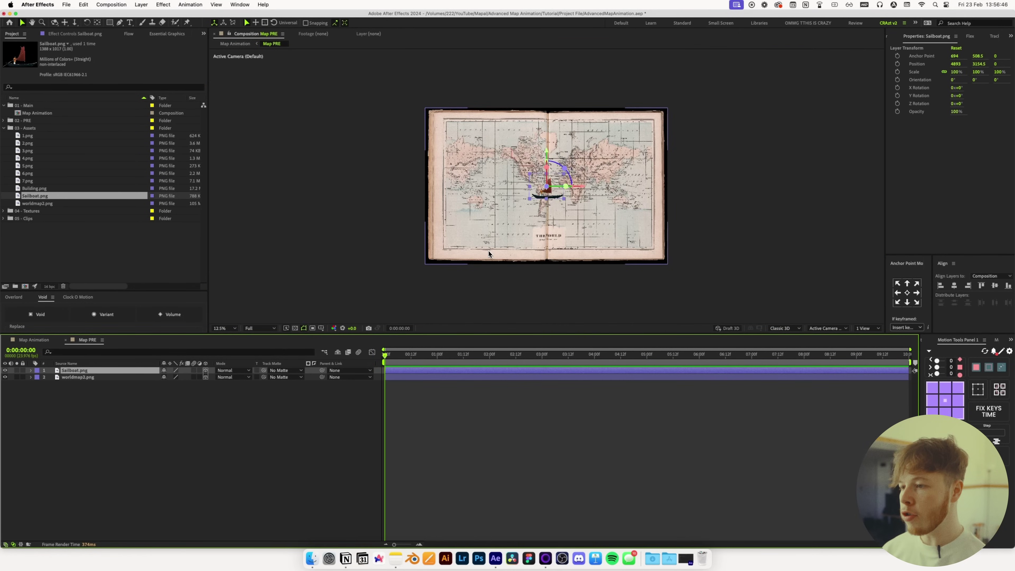
{"action": "key", "text": "period"}
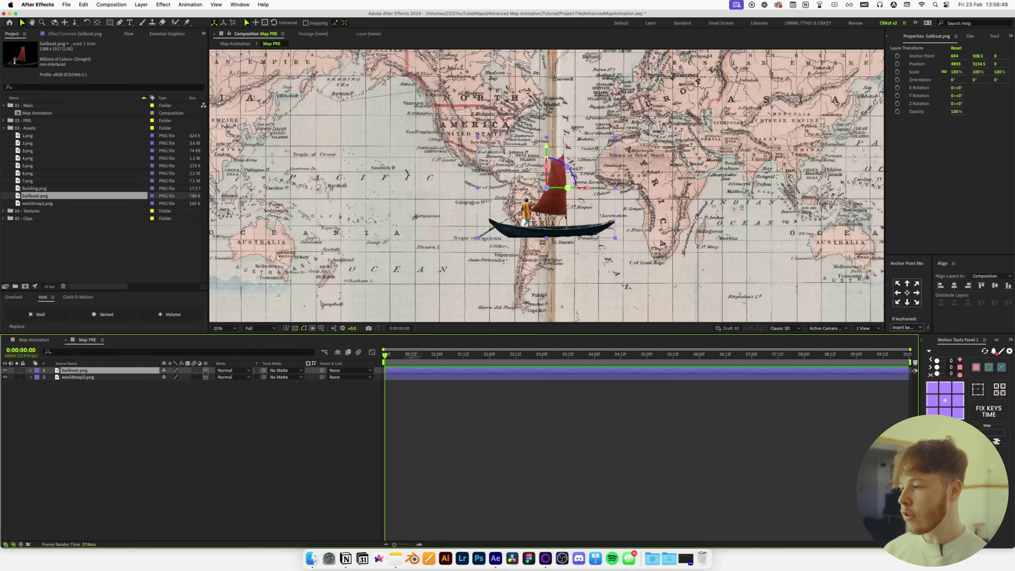
{"action": "left_click", "coordinate": [877, 329]}
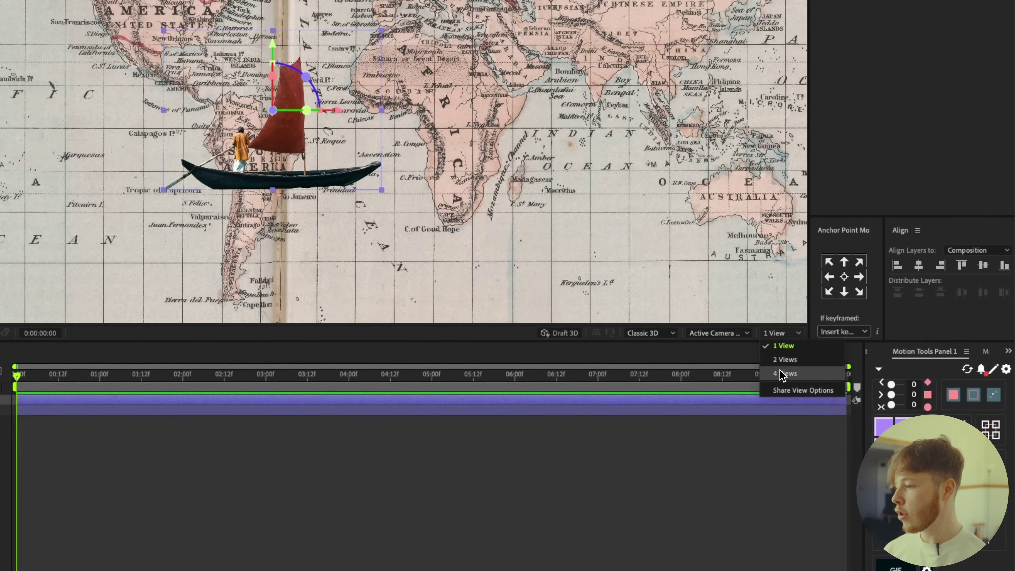
{"action": "left_click", "coordinate": [869, 343]}
{"action": "key", "text": "comma"}
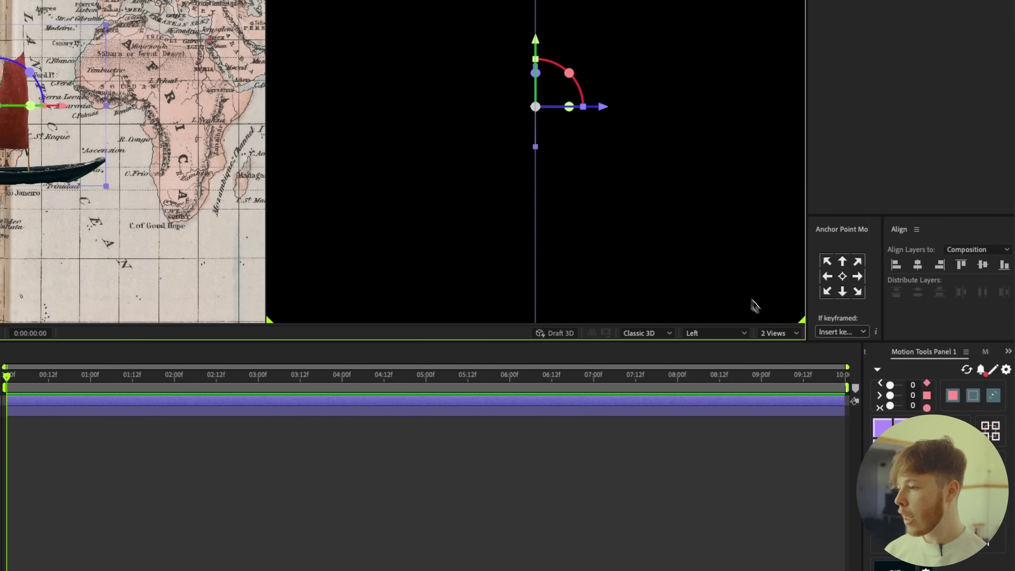
{"action": "left_click", "coordinate": [711, 335]}
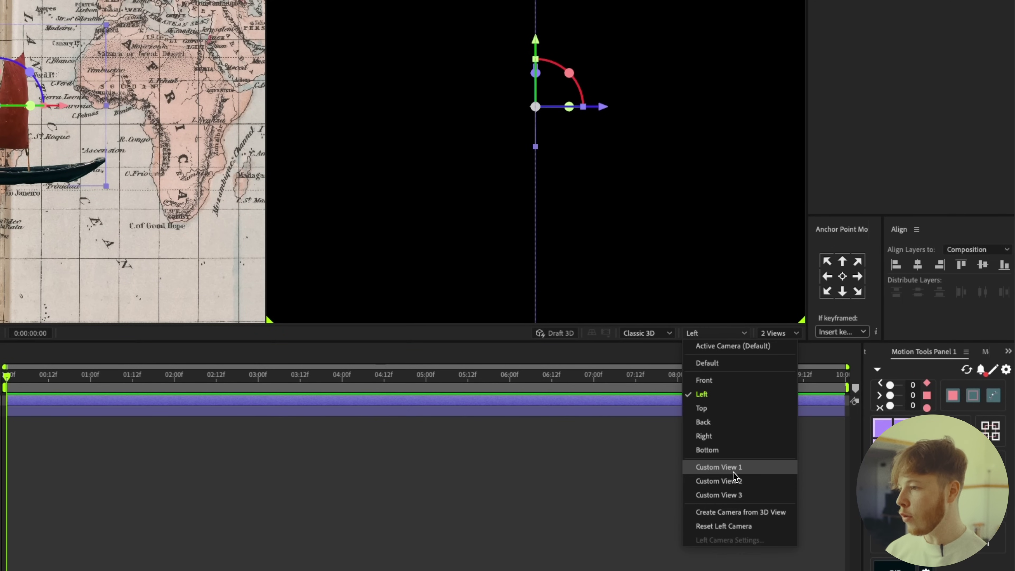
{"action": "left_click", "coordinate": [719, 467]}
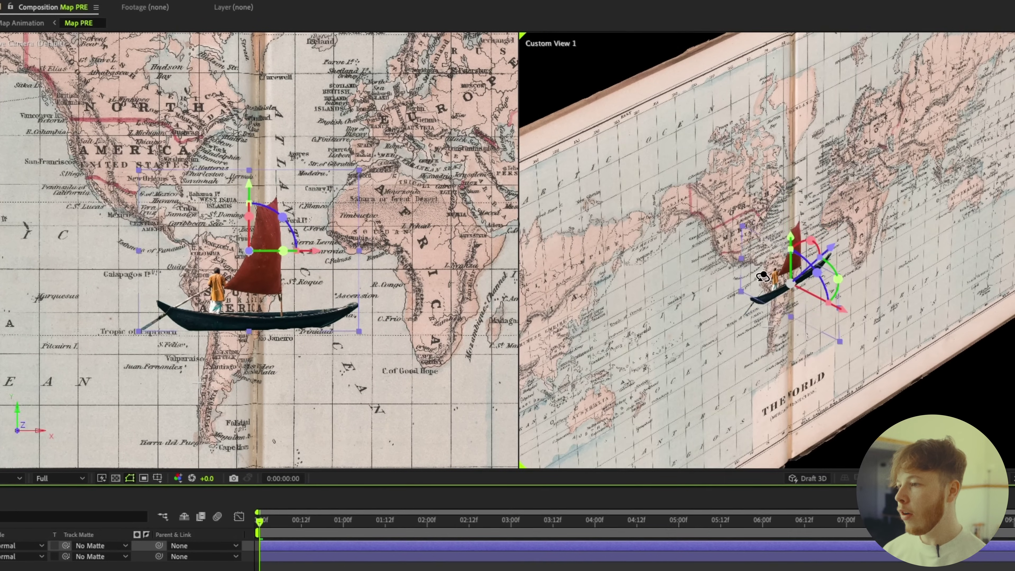
Scale the sailboat down to 46% and move it into the North Pacific, at about X 2909, Y 2602
{"action": "left_click_drag", "start_coordinate": [762, 276], "coordinate": [598, 262]}
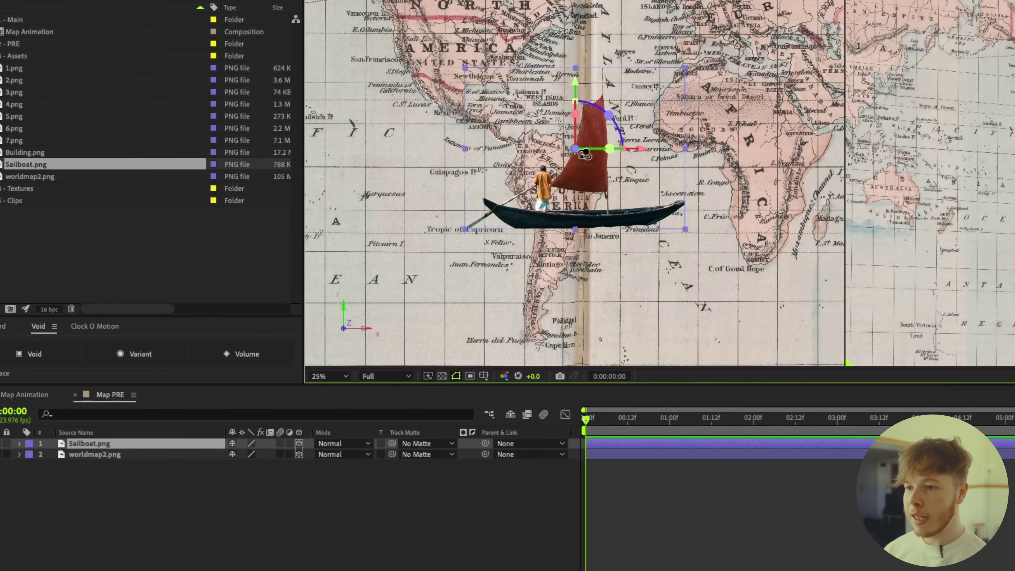
{"action": "left_click_drag", "start_coordinate": [567, 149], "coordinate": [700, 210]}
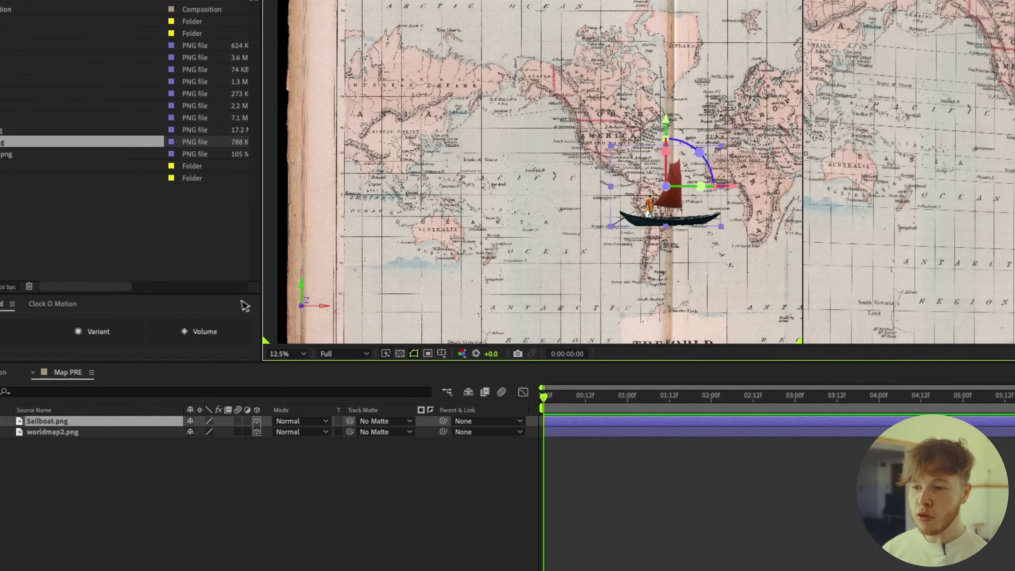
{"action": "key", "text": "s"}
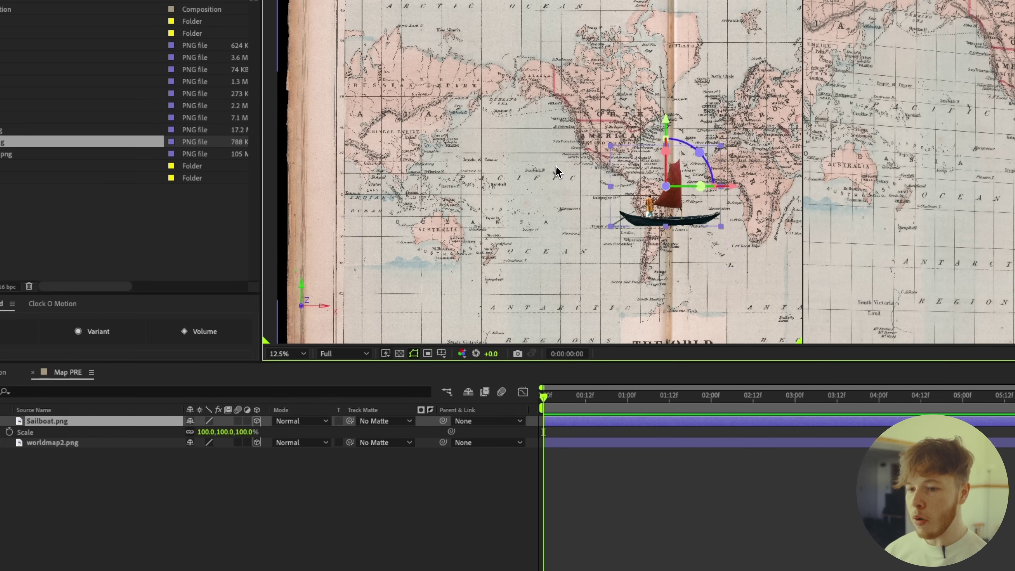
{"action": "left_click_drag", "start_coordinate": [209, 432], "coordinate": [176, 434]}
{"action": "left_click_drag", "start_coordinate": [675, 197], "coordinate": [515, 154]}
{"action": "scroll", "coordinate": [491, 153], "scroll_direction": "up", "scroll_amount": 2}
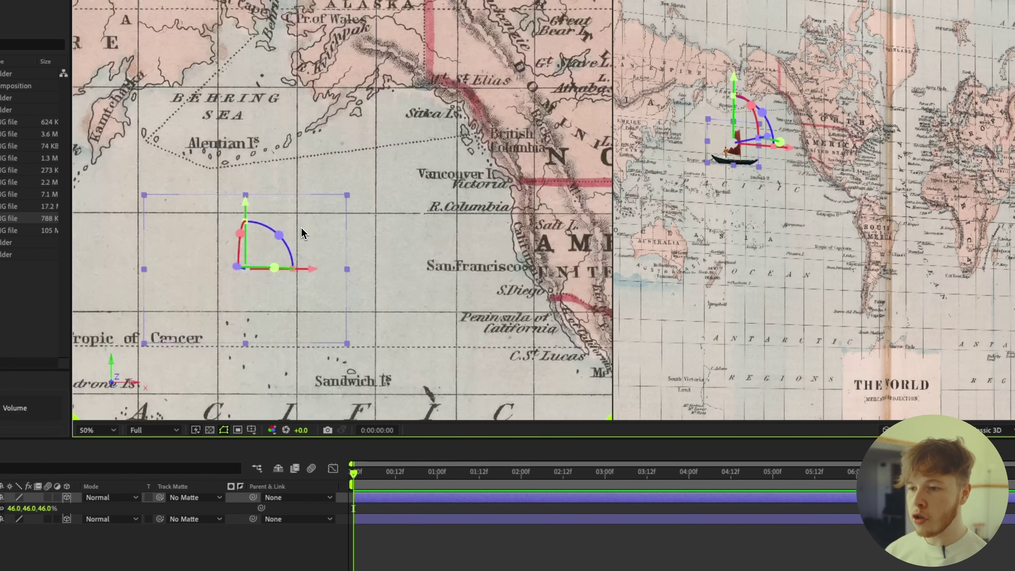
{"action": "left_click_drag", "start_coordinate": [254, 286], "coordinate": [385, 229]}
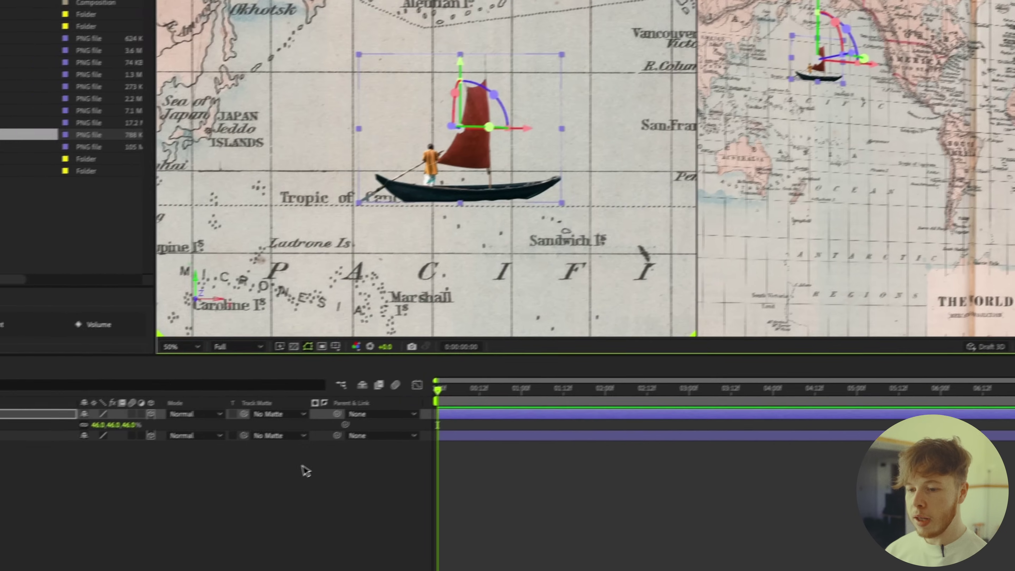
Set the sailboat's X Rotation to 90° and raise it off the map to a Z position of about -243
{"action": "key", "text": "r"}
{"action": "mouse_move", "coordinate": [282, 387]}
{"action": "left_mouse_down"}
{"action": "mouse_move", "coordinate": [313, 385]}
{"action": "mouse_move", "coordinate": [277, 386]}
{"action": "left_mouse_up"}
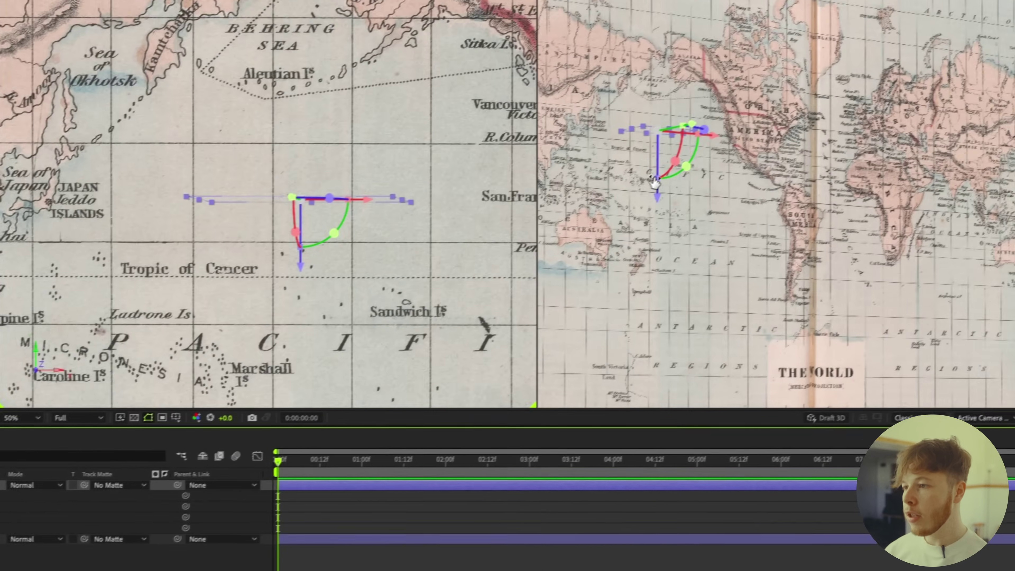
{"action": "scroll", "coordinate": [1014, 106], "scroll_direction": "up", "scroll_amount": 5}
{"action": "scroll", "coordinate": [794, 263], "scroll_direction": "up", "scroll_amount": 6}
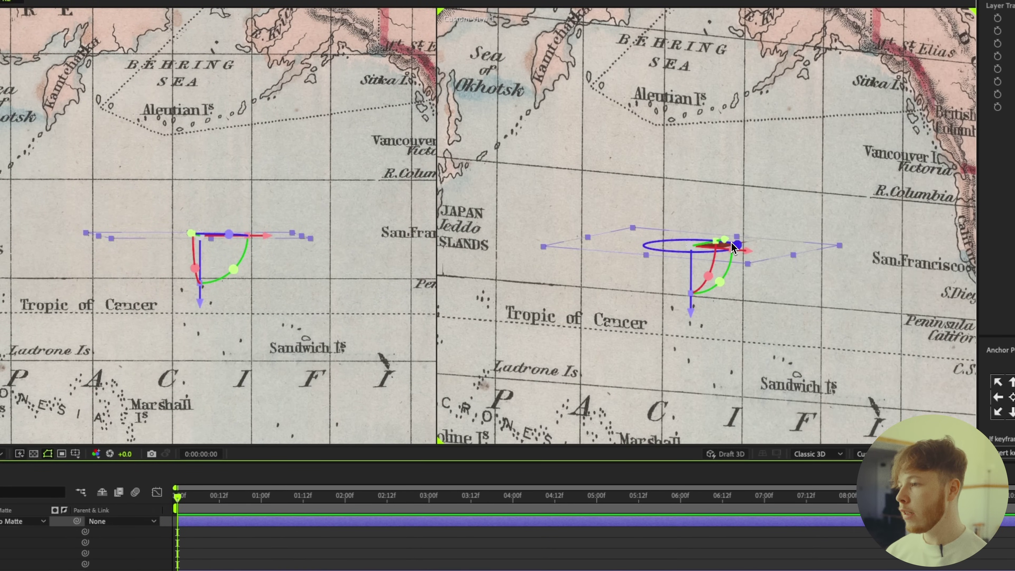
{"action": "left_click_drag", "start_coordinate": [725, 241], "coordinate": [775, 232]}
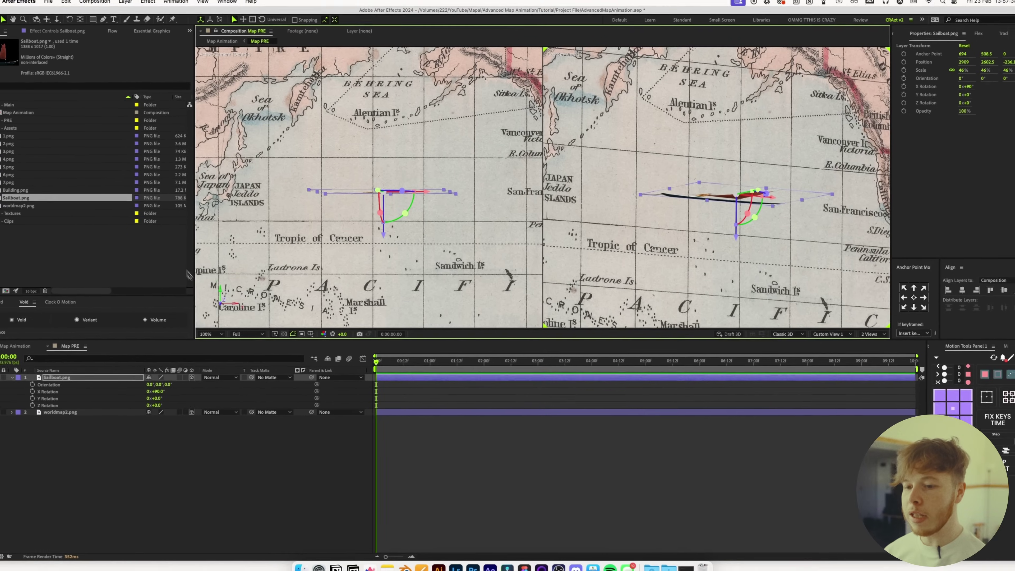
{"action": "left_click", "coordinate": [90, 564]}
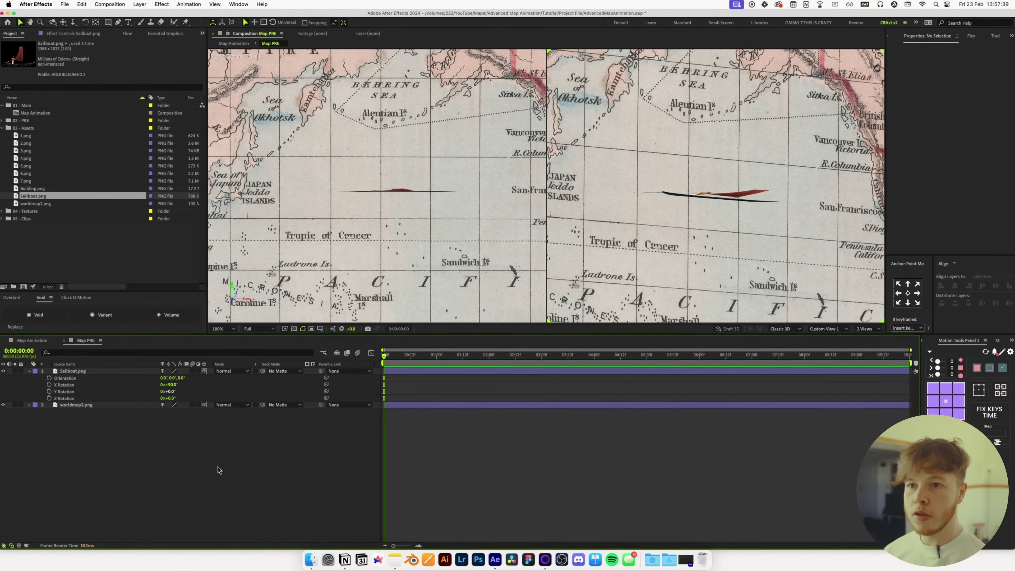
Duplicate the sailboat layer and place the copy southwest of the original, at about X 2458, Y 2720
{"action": "left_click", "coordinate": [55, 22]}
{"action": "left_click_drag", "start_coordinate": [718, 199], "coordinate": [744, 128]}
{"action": "key", "text": "v"}
{"action": "left_click", "coordinate": [738, 157]}
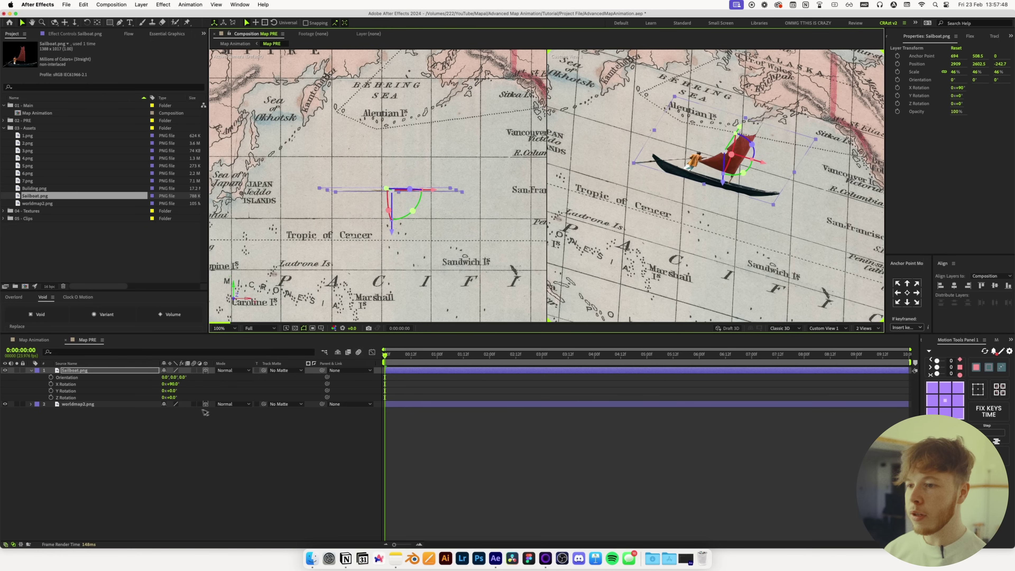
{"action": "scroll", "coordinate": [434, 232], "scroll_direction": "down", "scroll_amount": 3}
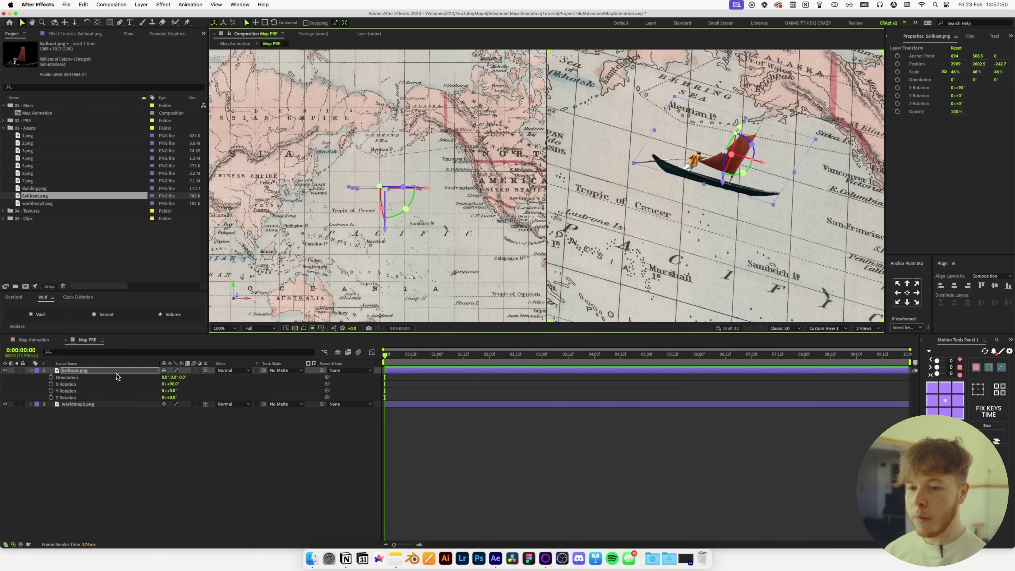
{"action": "left_click", "coordinate": [100, 370]}
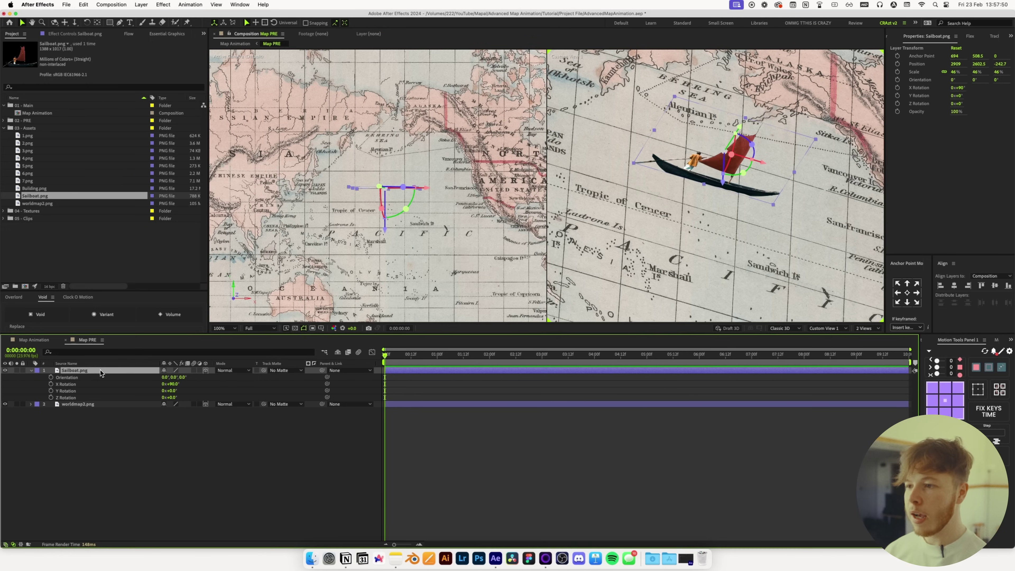
{"action": "key", "text": "super+d"}
{"action": "left_click_drag", "start_coordinate": [384, 228], "coordinate": [384, 240]}
{"action": "left_click_drag", "start_coordinate": [435, 199], "coordinate": [360, 243]}
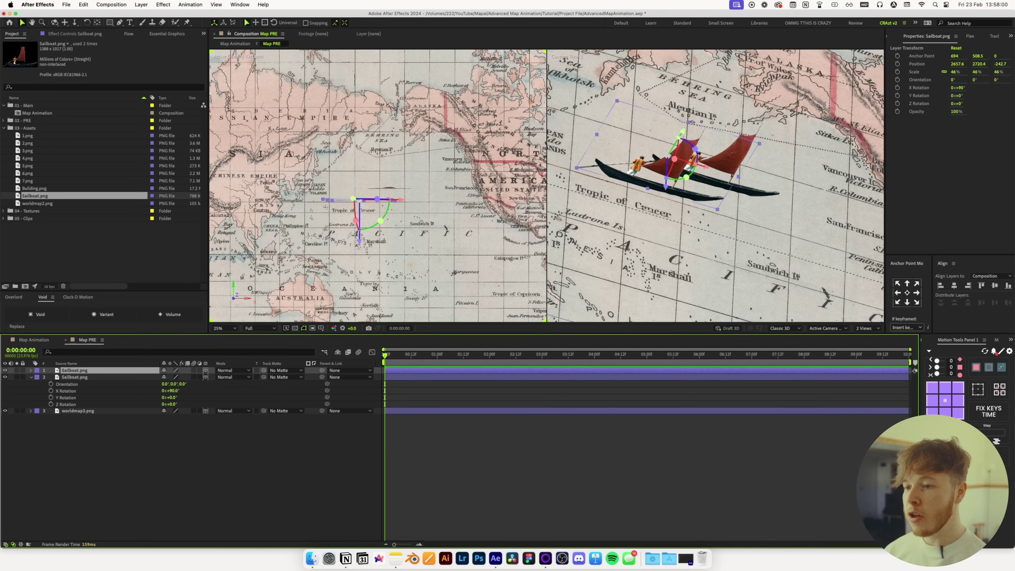
Duplicate the second sailboat and move the new copy near the Sandwich Islands, at about X 3349, Y 2836
{"action": "key", "text": "super+d"}
{"action": "left_click_drag", "start_coordinate": [359, 242], "coordinate": [359, 259]}
{"action": "left_click_drag", "start_coordinate": [403, 210], "coordinate": [470, 209]}
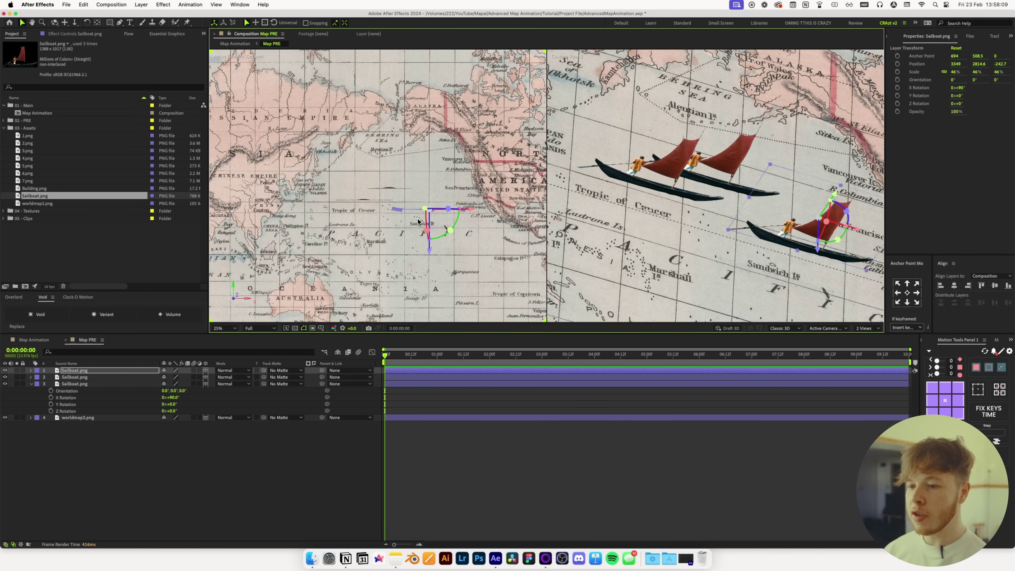
{"action": "left_click_drag", "start_coordinate": [429, 247], "coordinate": [430, 249]}
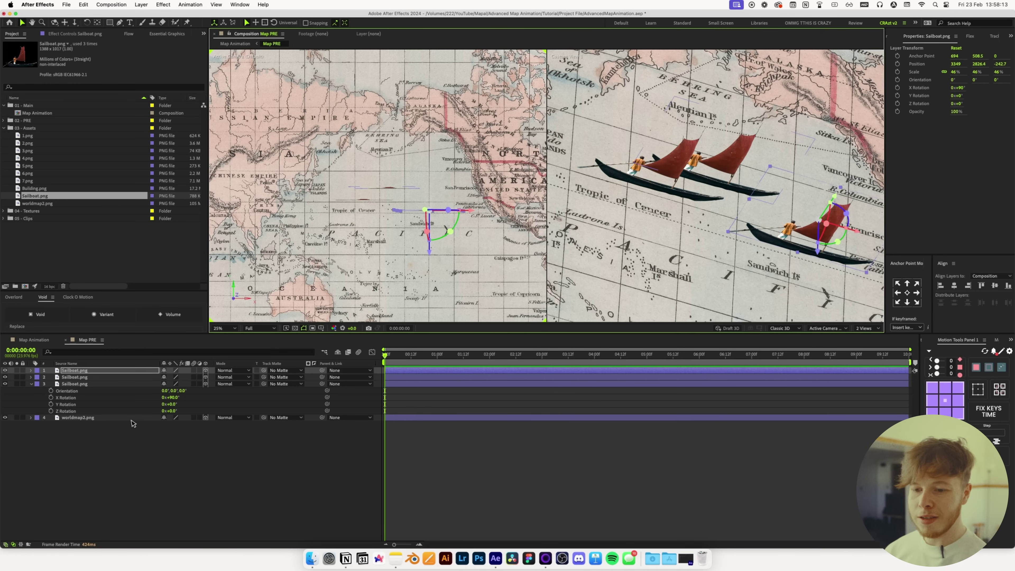
Duplicate the sailboat near the Sandwich Islands and move the copy north of it, at about X 3318, Y 2474
{"action": "key", "text": "super+d"}
{"action": "left_click_drag", "start_coordinate": [429, 250], "coordinate": [438, 218]}
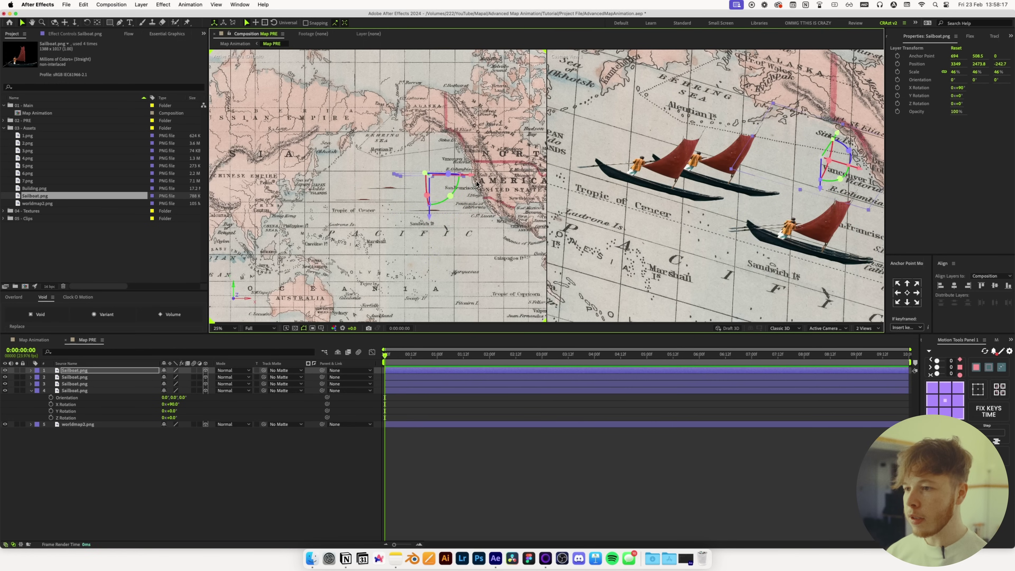
{"action": "left_click_drag", "start_coordinate": [468, 179], "coordinate": [465, 179]}
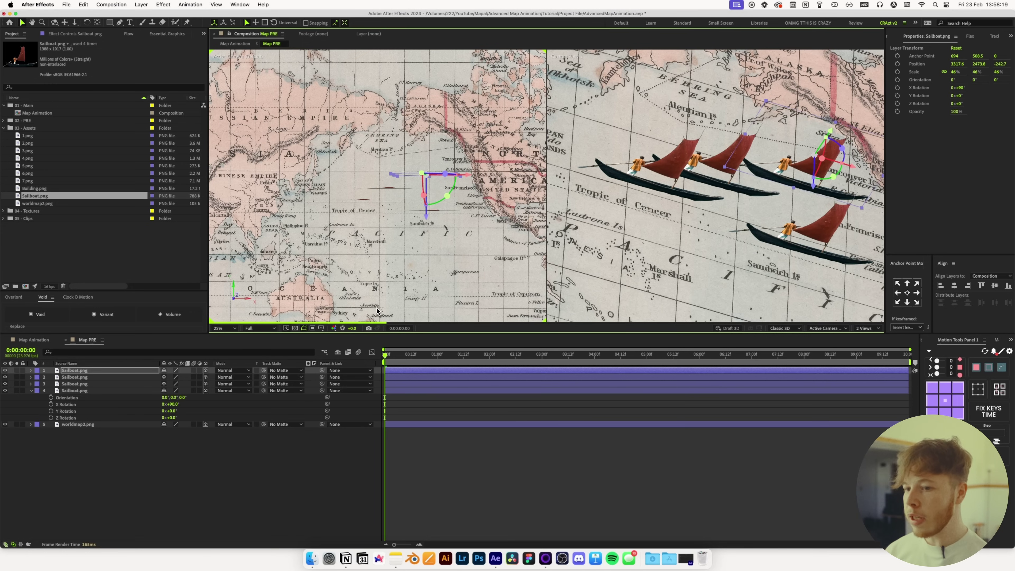
Set the anchor points of all four sailboats to their bottom centre and scale the boats down to 32%
{"action": "left_click", "coordinate": [78, 391], "text": "shift"}
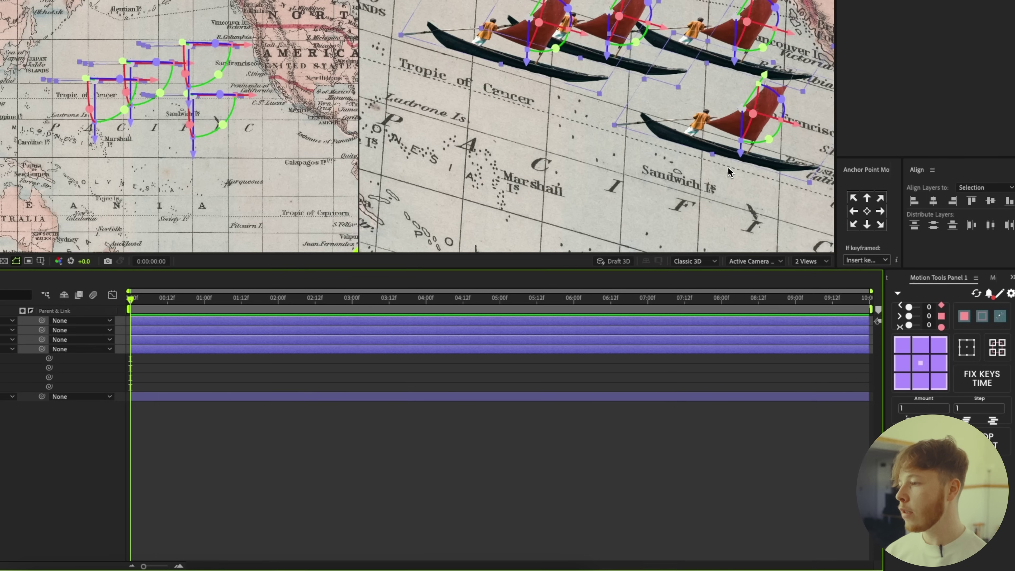
{"action": "left_click", "coordinate": [919, 379]}
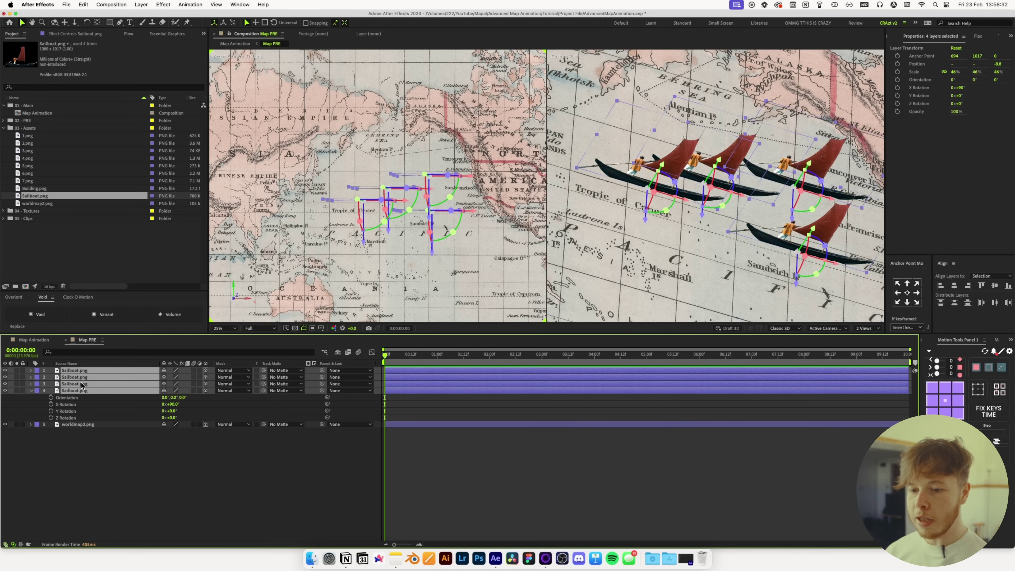
{"action": "key", "text": "s"}
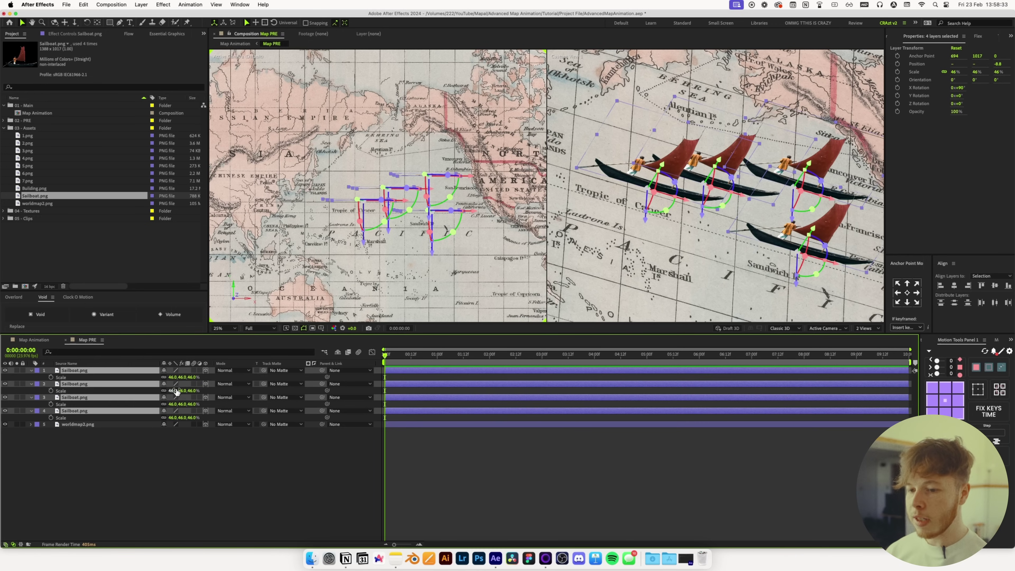
{"action": "left_click_drag", "start_coordinate": [176, 391], "coordinate": [170, 395]}
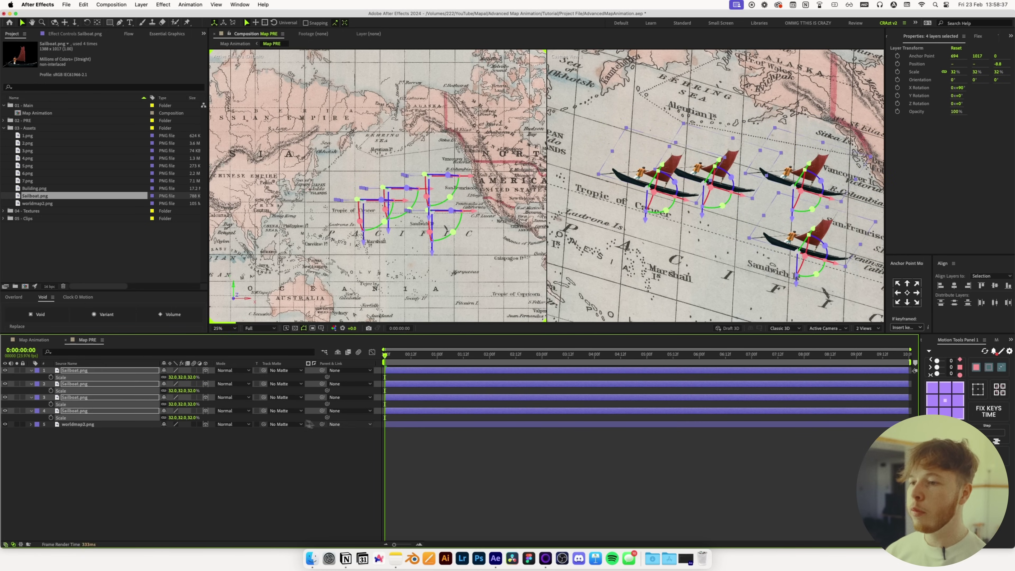
{"action": "left_click", "coordinate": [469, 465]}
{"action": "scroll", "coordinate": [779, 185], "scroll_direction": "down", "scroll_amount": 5}
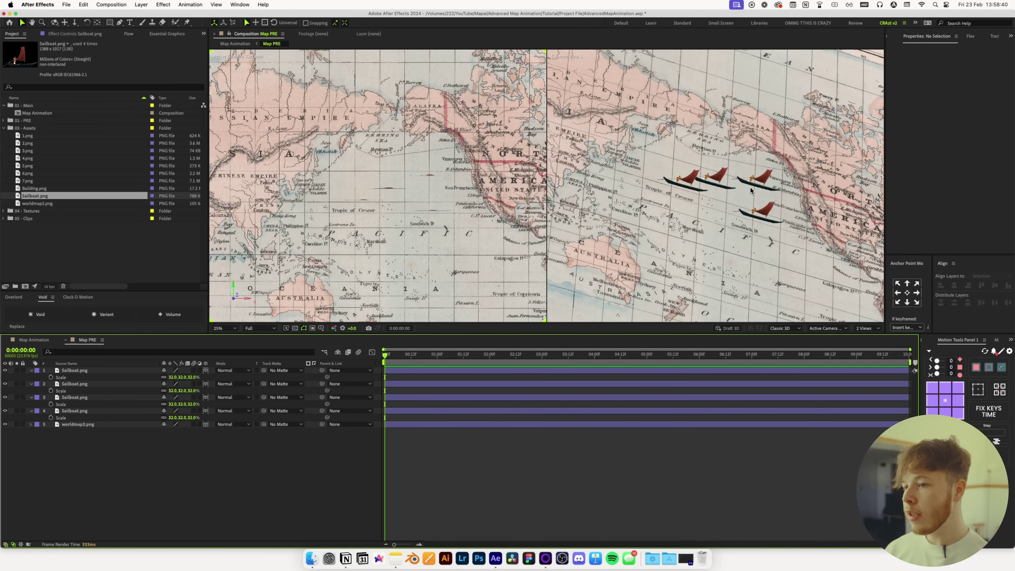
{"action": "scroll", "coordinate": [753, 191], "scroll_direction": "up", "scroll_amount": 4}
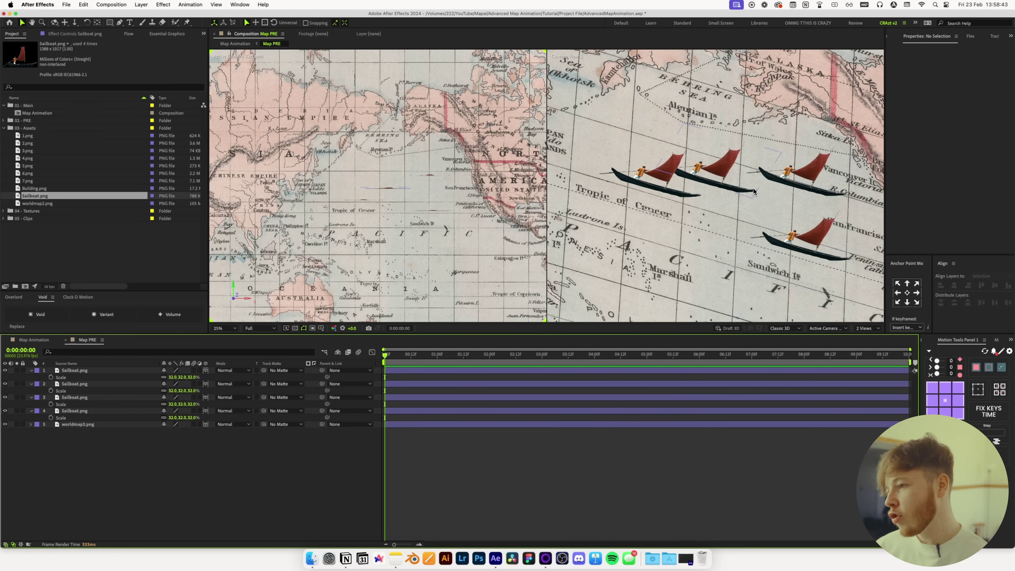
Add the cloud image 1.png above the sailboat layers in Map PRE and make it a 3D layer
{"action": "left_click", "coordinate": [27, 137]}
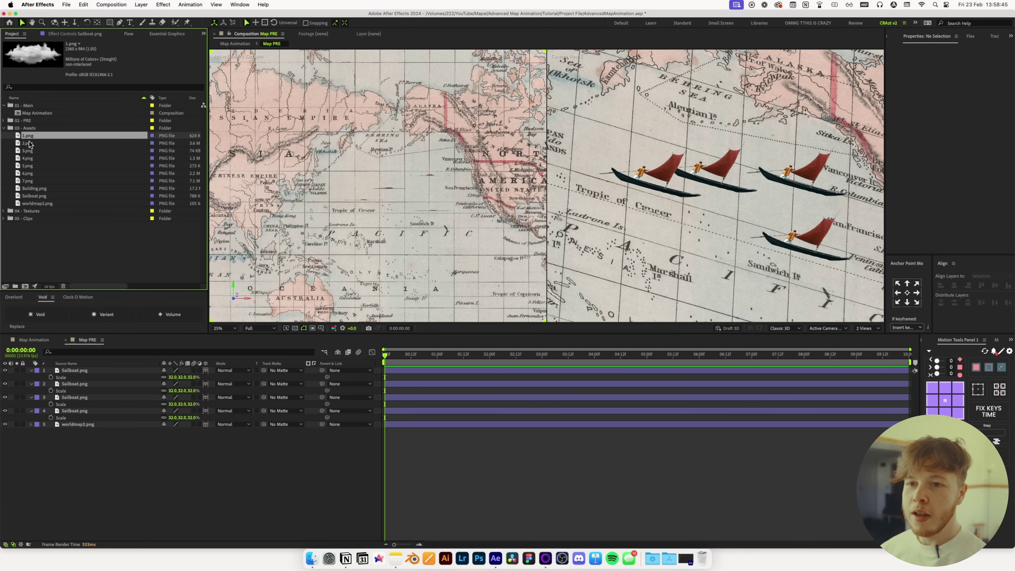
{"action": "left_click", "coordinate": [32, 149], "text": "shift"}
{"action": "left_click", "coordinate": [32, 148]}
{"action": "left_click_drag", "start_coordinate": [35, 136], "coordinate": [95, 370]}
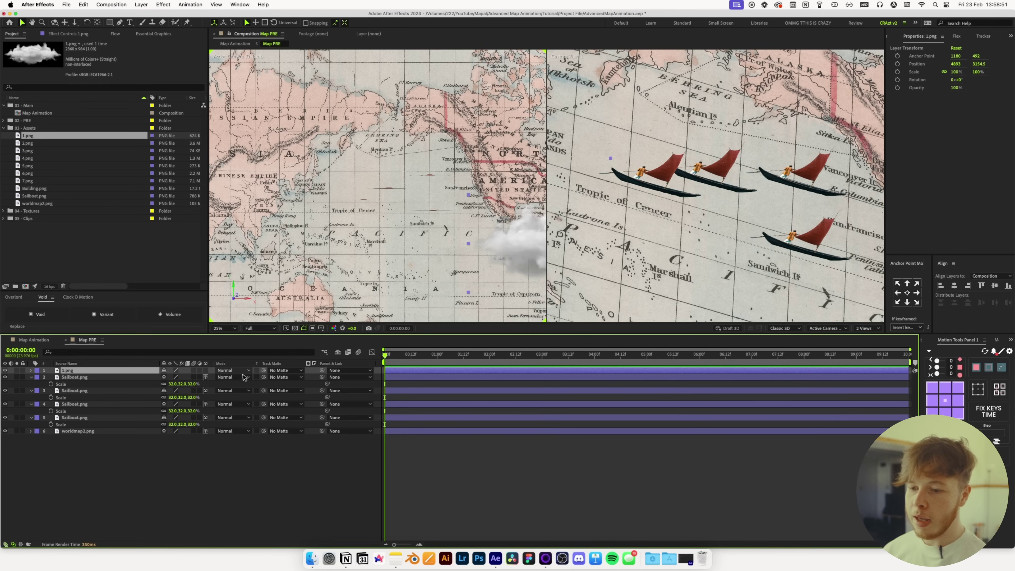
{"action": "left_click", "coordinate": [206, 371]}
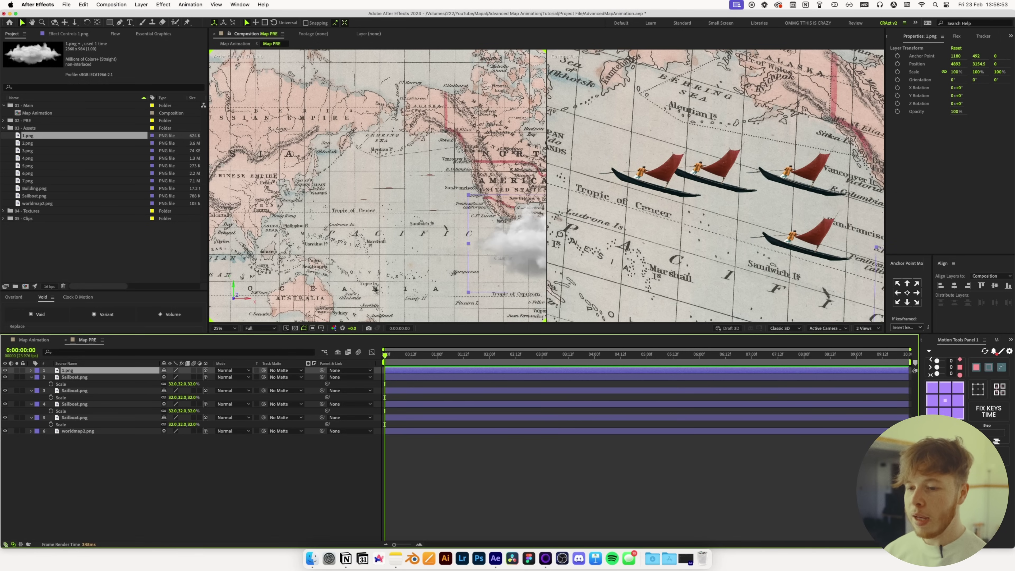
Scale the 1.png cloud down to 20% and move it over the Pacific, at about X 3277, Y 2959
{"action": "key", "text": "s"}
{"action": "left_click_drag", "start_coordinate": [175, 378], "coordinate": [155, 381]}
{"action": "left_click_drag", "start_coordinate": [538, 225], "coordinate": [452, 220]}
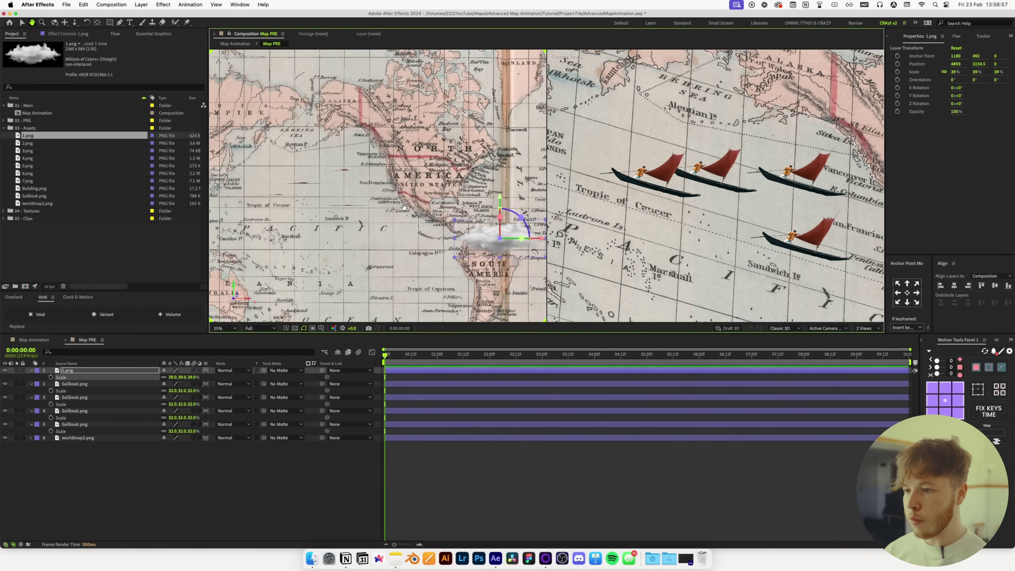
{"action": "left_click_drag", "start_coordinate": [507, 249], "coordinate": [345, 229]}
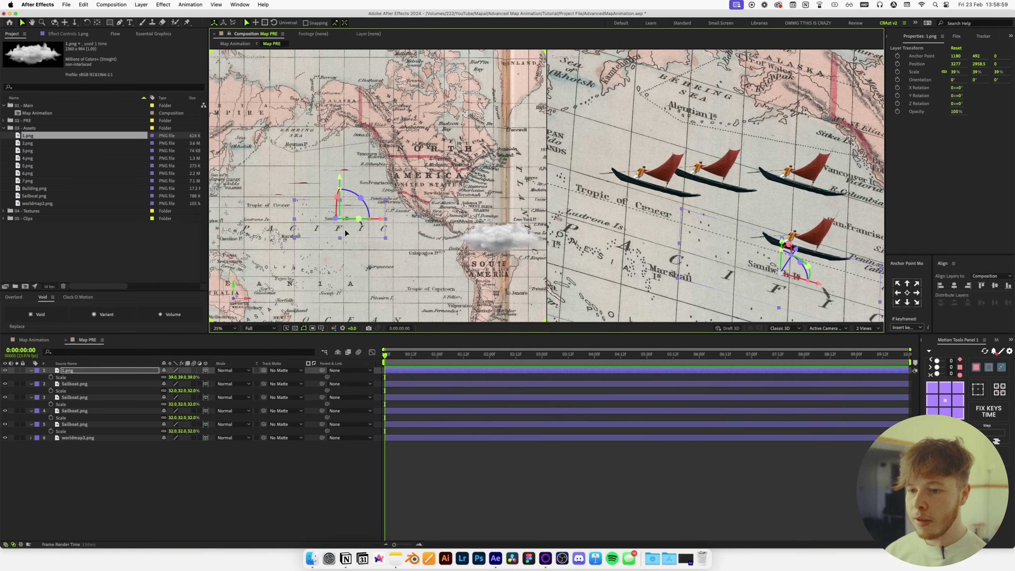
{"action": "left_click", "coordinate": [172, 377]}
{"action": "type", "text": "30"}
{"action": "key", "text": "Return"}
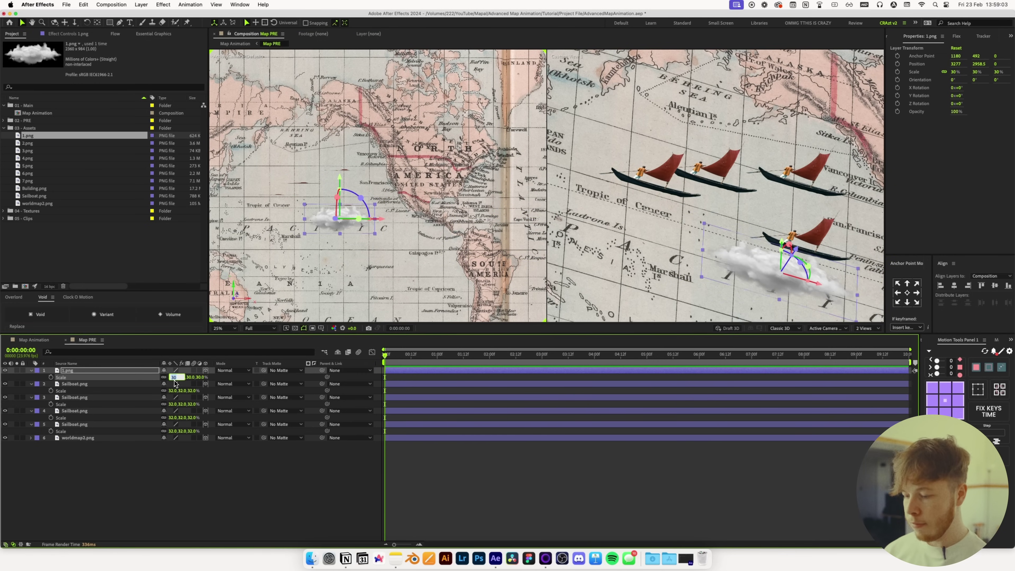
{"action": "left_click", "coordinate": [174, 381]}
{"action": "type", "text": "20"}
{"action": "key", "text": "Return"}
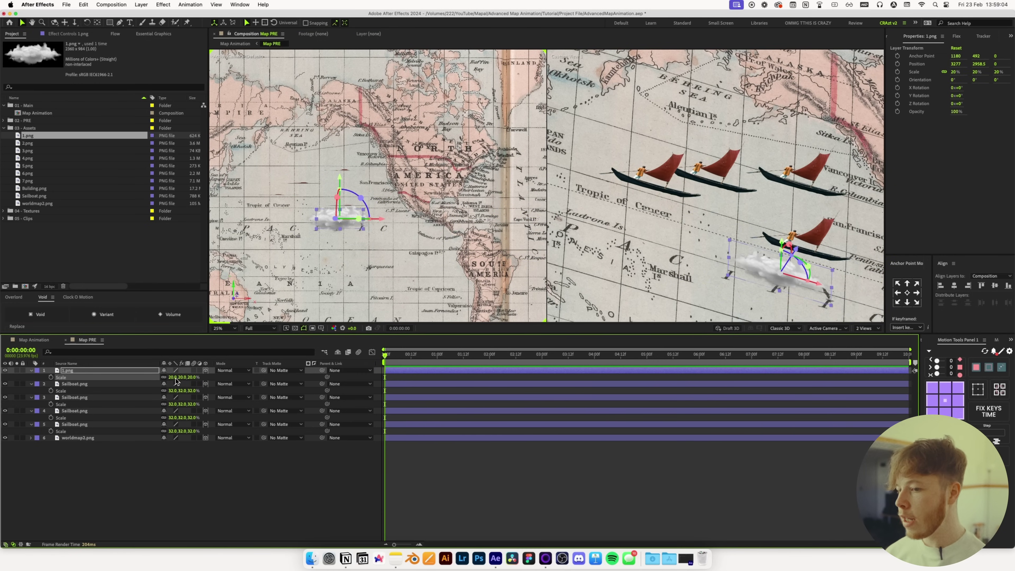
Set the 1.png cloud's X Rotation to 90° and float it above the nearest sailboat, at about X 3240, Z -275
{"action": "key", "text": "r"}
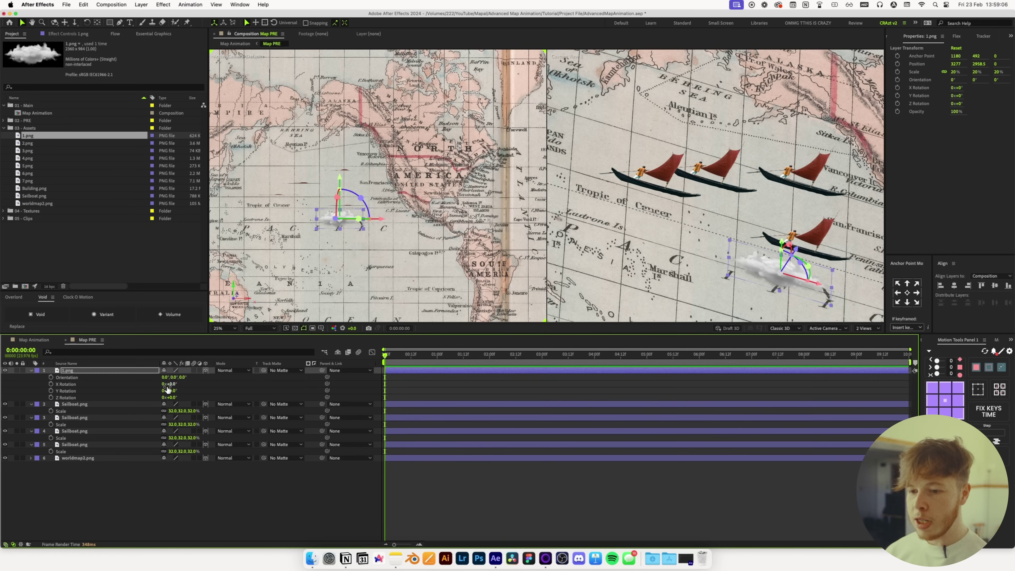
{"action": "type", "text": "90"}
{"action": "key", "text": "Return"}
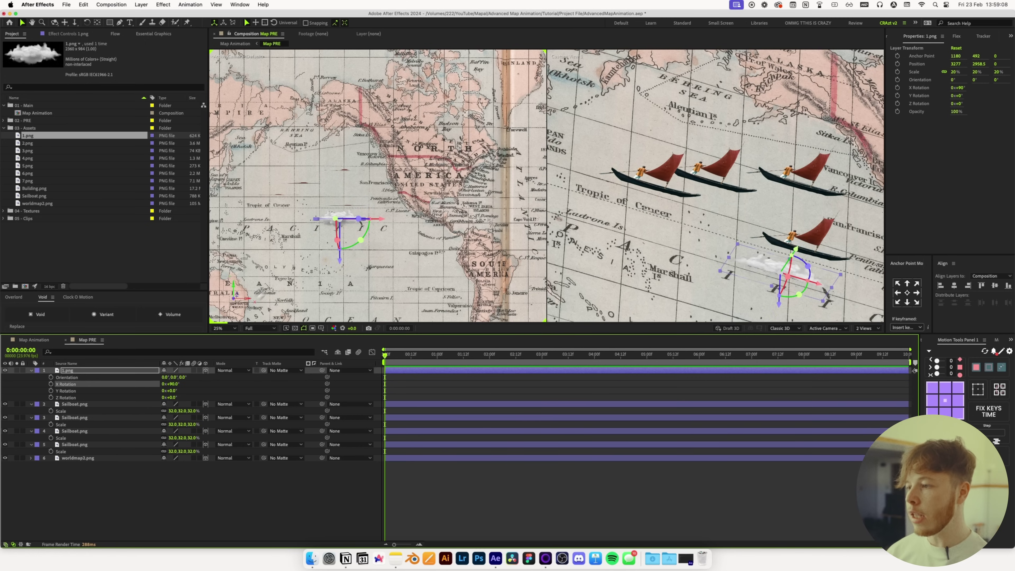
{"action": "left_click_drag", "start_coordinate": [799, 257], "coordinate": [832, 216]}
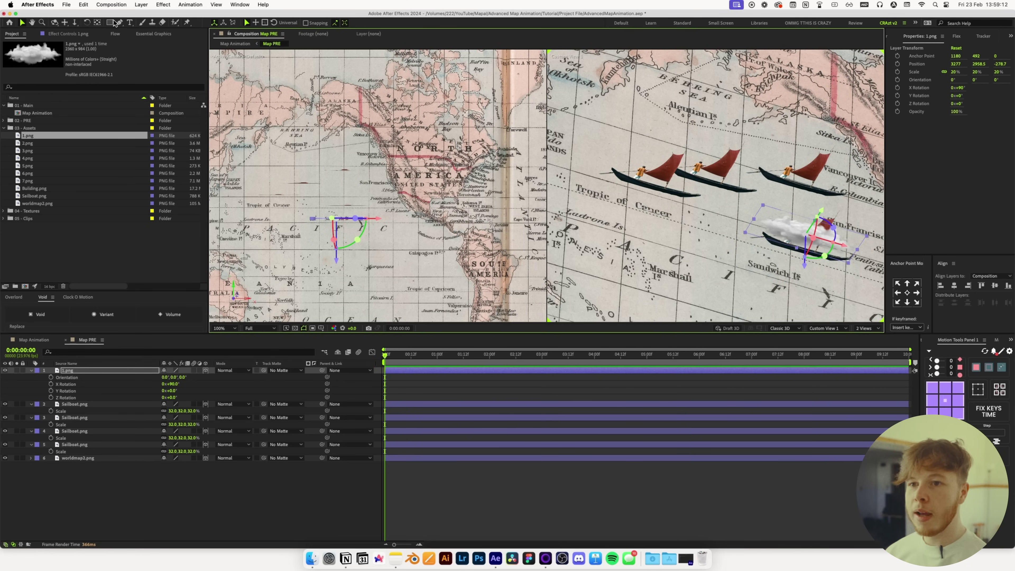
{"action": "left_click", "coordinate": [55, 23]}
{"action": "left_click_drag", "start_coordinate": [741, 295], "coordinate": [794, 191]}
{"action": "key", "text": "v"}
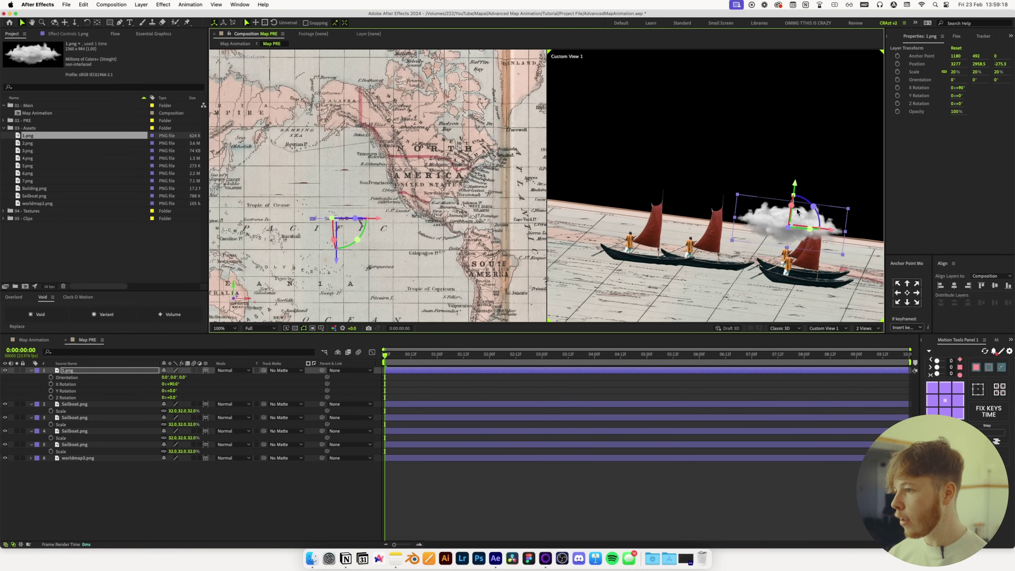
{"action": "left_click_drag", "start_coordinate": [831, 229], "coordinate": [823, 229]}
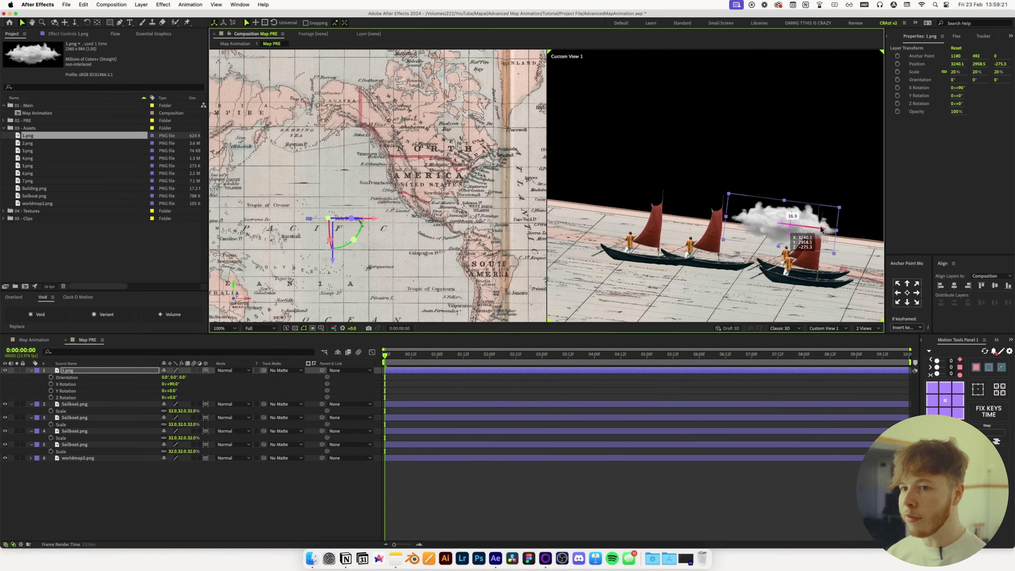
Add the cloud image 4.png below the 1.png layer, scaled to 20% and placed at about X 2953, Y 2670
{"action": "left_click", "coordinate": [26, 152]}
{"action": "left_click", "coordinate": [25, 159]}
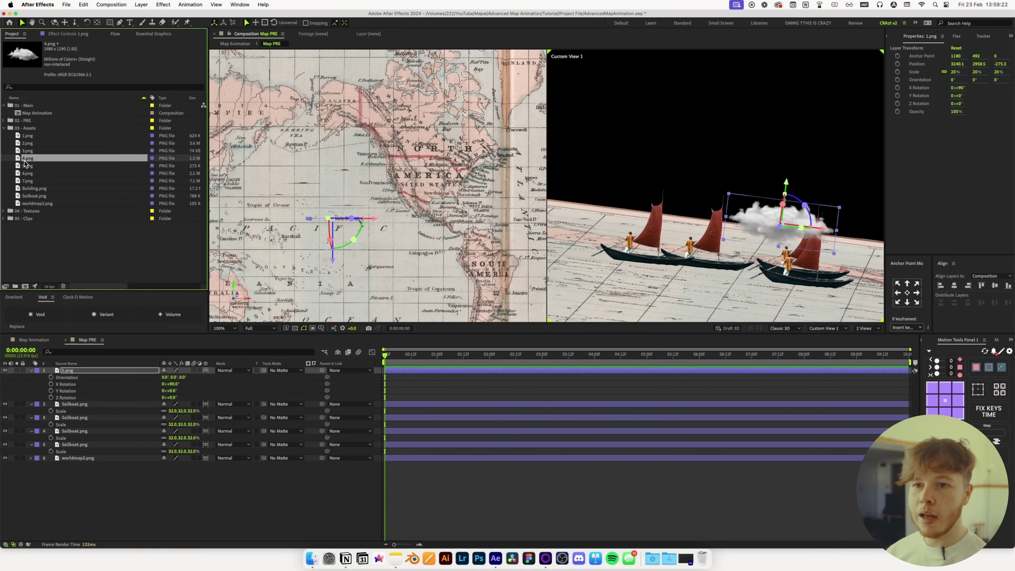
{"action": "left_click_drag", "start_coordinate": [26, 159], "coordinate": [102, 386]}
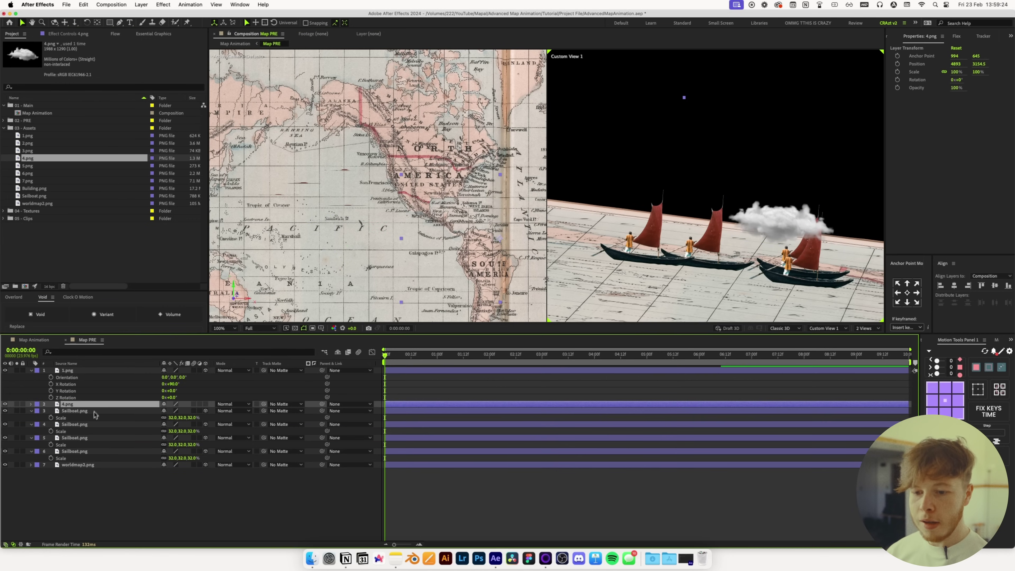
{"action": "key", "text": "s"}
{"action": "type", "text": "20"}
{"action": "key", "text": "Return"}
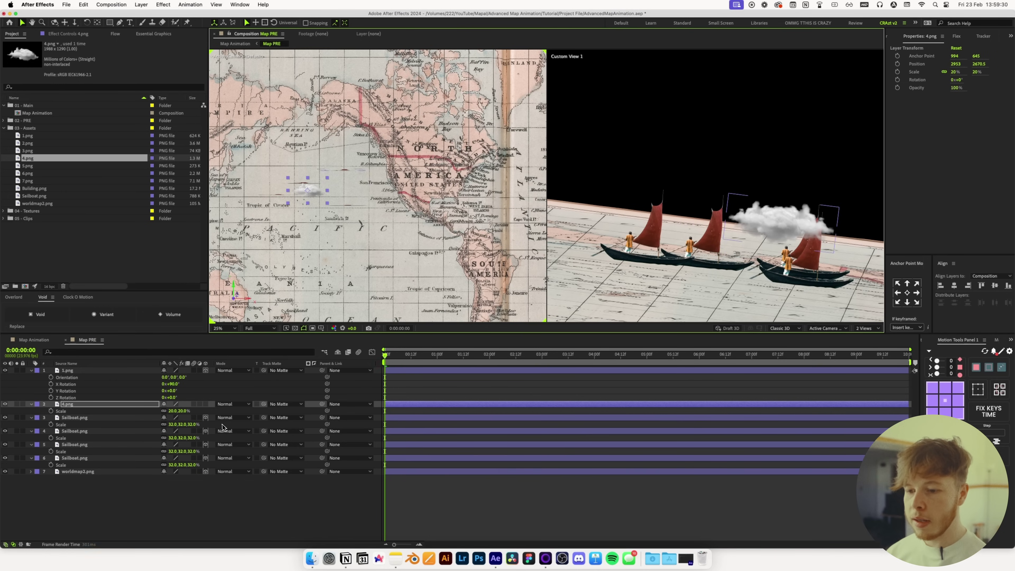
Make the 4.png cloud a 3D layer and set its X Rotation to 90°
{"action": "left_click", "coordinate": [205, 403]}
{"action": "key", "text": "r"}
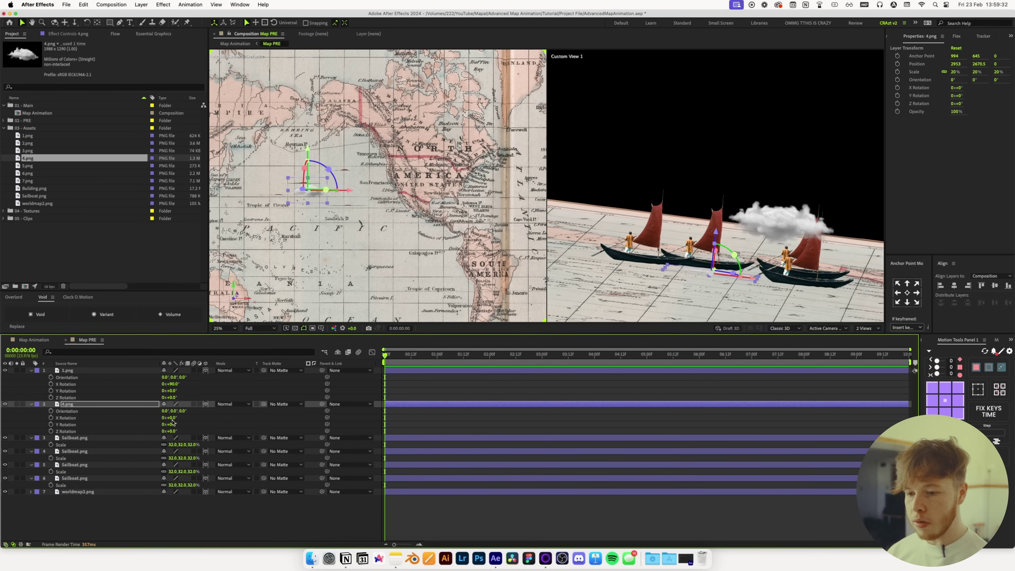
{"action": "left_click", "coordinate": [172, 421]}
{"action": "type", "text": "90"}
{"action": "key", "text": "Return"}
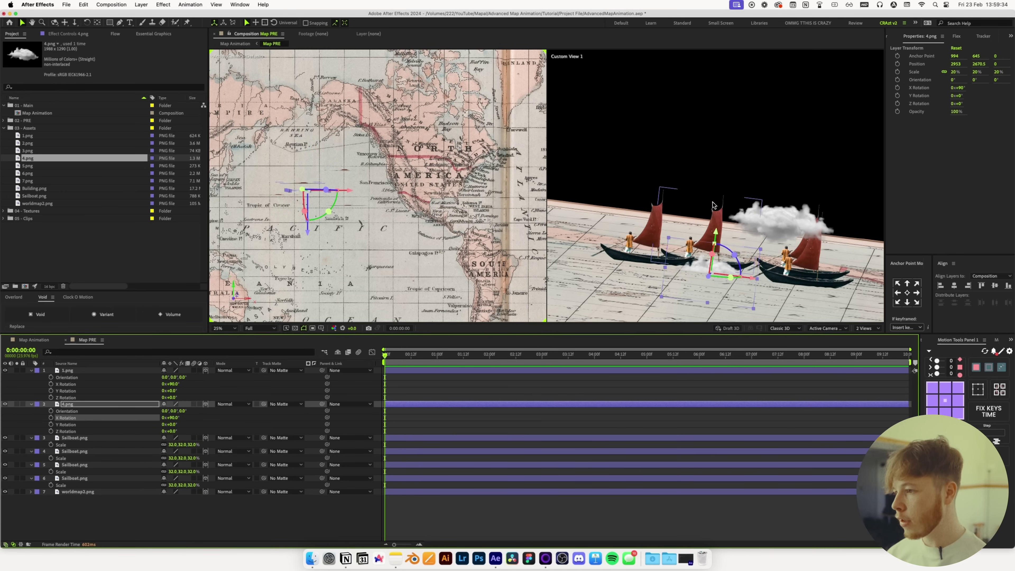
Raise the 4.png cloud above the sailboats and shift it northwest, to about X 2904, Y 2389, Z -300
{"action": "left_click_drag", "start_coordinate": [717, 230], "coordinate": [740, 164]}
{"action": "left_click_drag", "start_coordinate": [748, 208], "coordinate": [736, 206]}
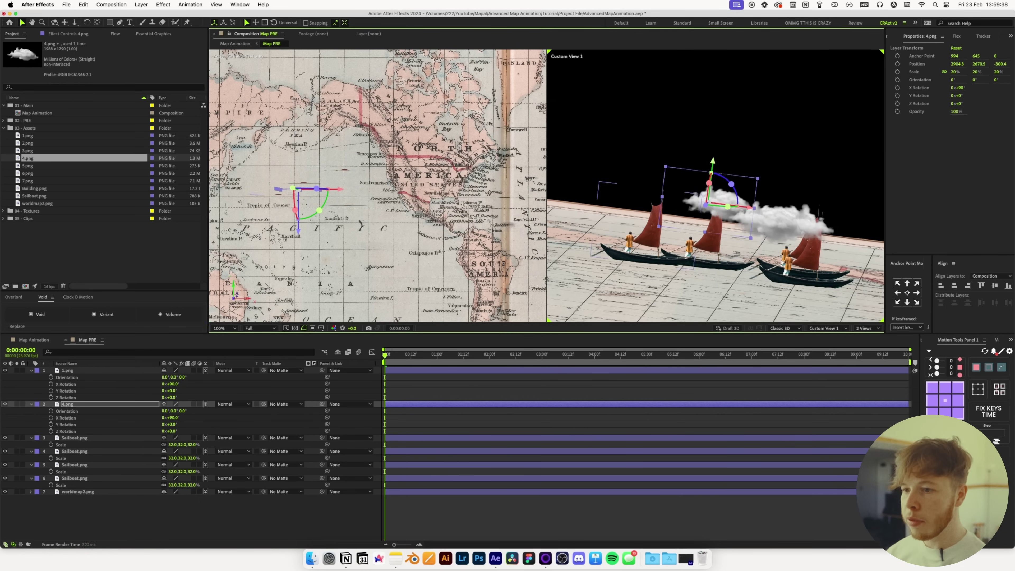
{"action": "left_click_drag", "start_coordinate": [299, 239], "coordinate": [304, 209]}
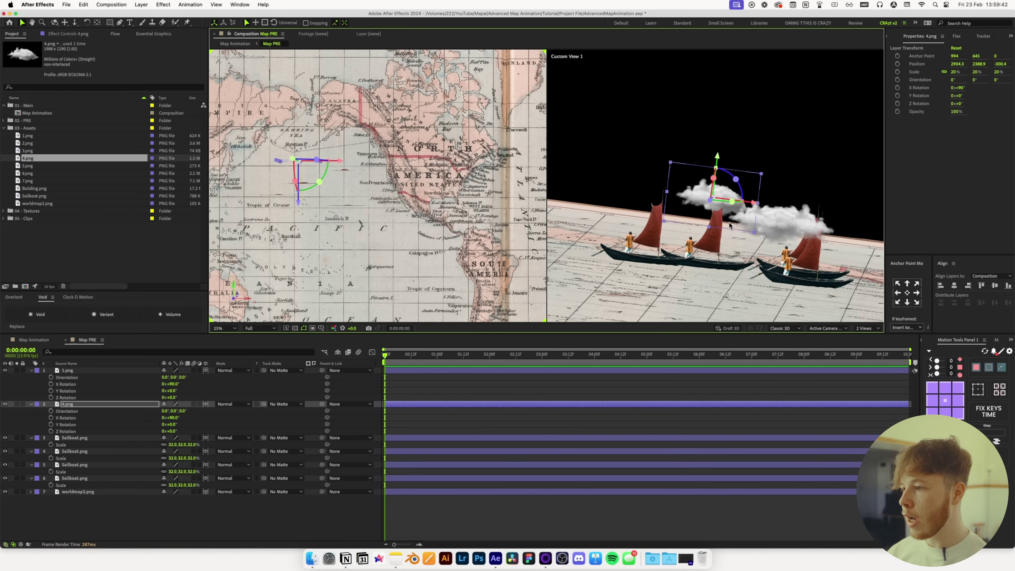
Preview the other numbered cloud images in the assets folder to find one for a further cloud
{"action": "left_click", "coordinate": [28, 181]}
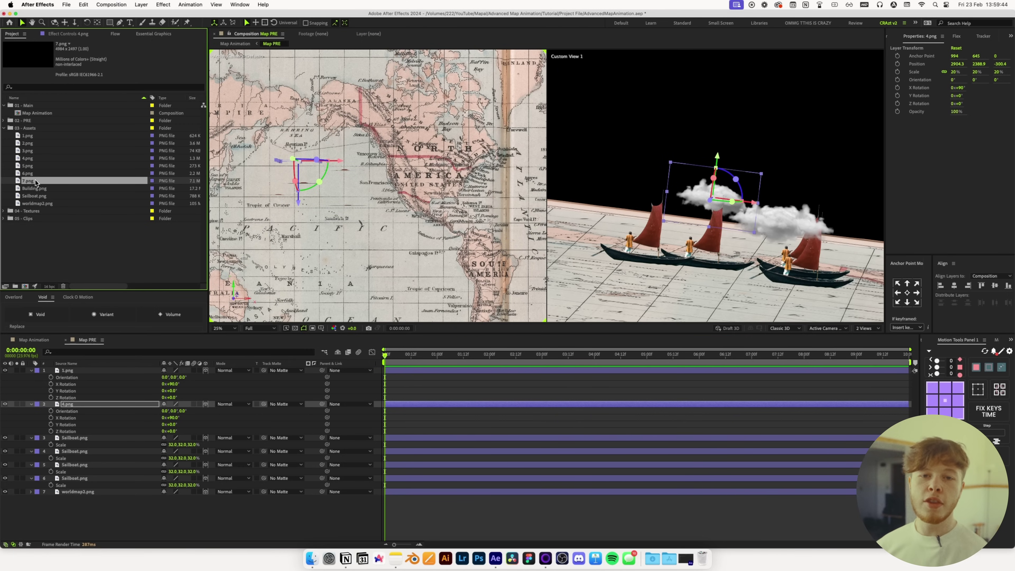
{"action": "left_click", "coordinate": [35, 173]}
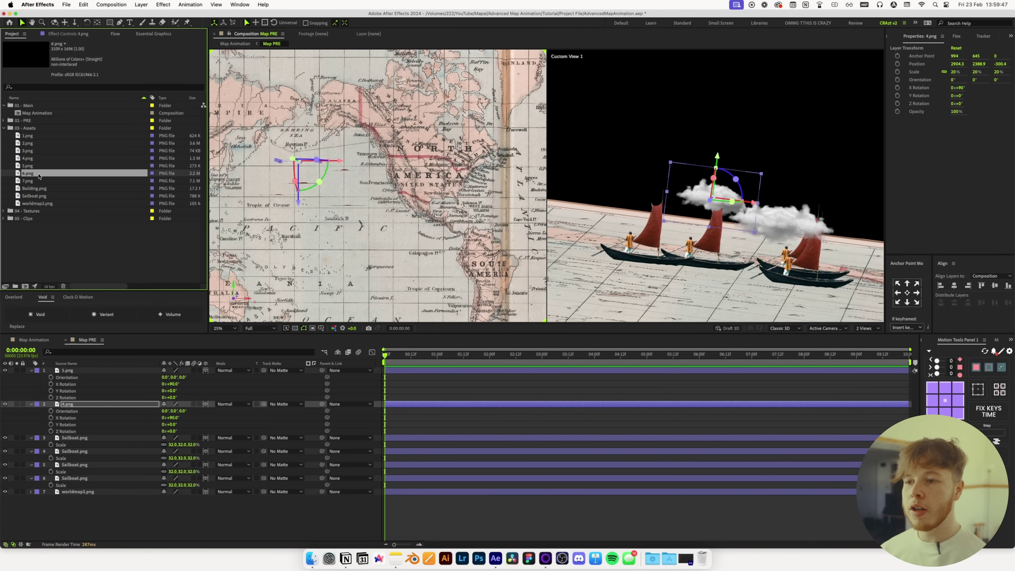
{"action": "left_click", "coordinate": [40, 166]}
{"action": "left_click", "coordinate": [47, 151]}
{"action": "left_click", "coordinate": [47, 143]}
{"action": "left_click", "coordinate": [47, 136]}
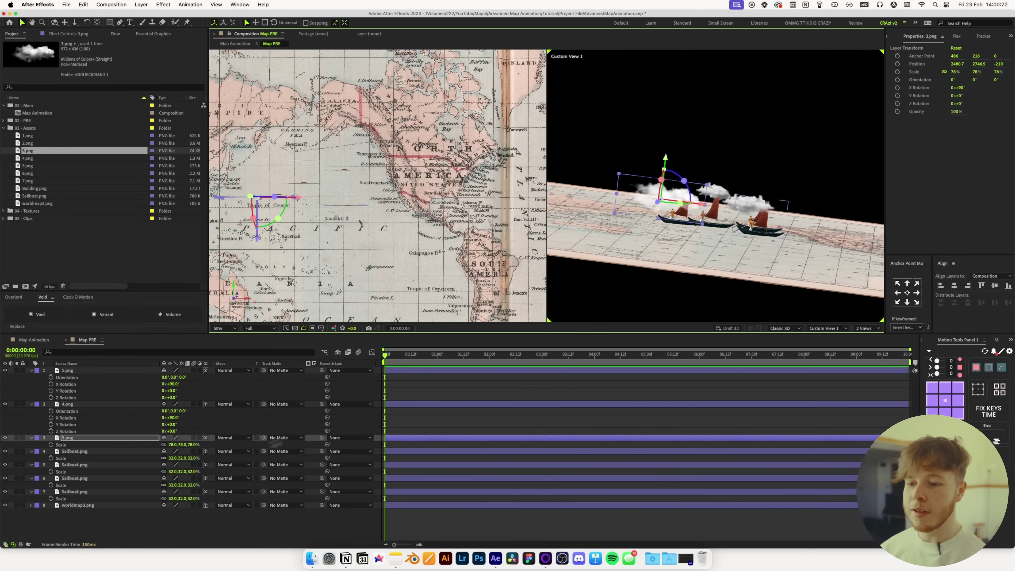
Collapse the open layer properties, then add Building.png as the topmost layer of Map PRE, scaled to 18%
{"action": "left_click", "coordinate": [123, 524]}
{"action": "key", "text": "u"}
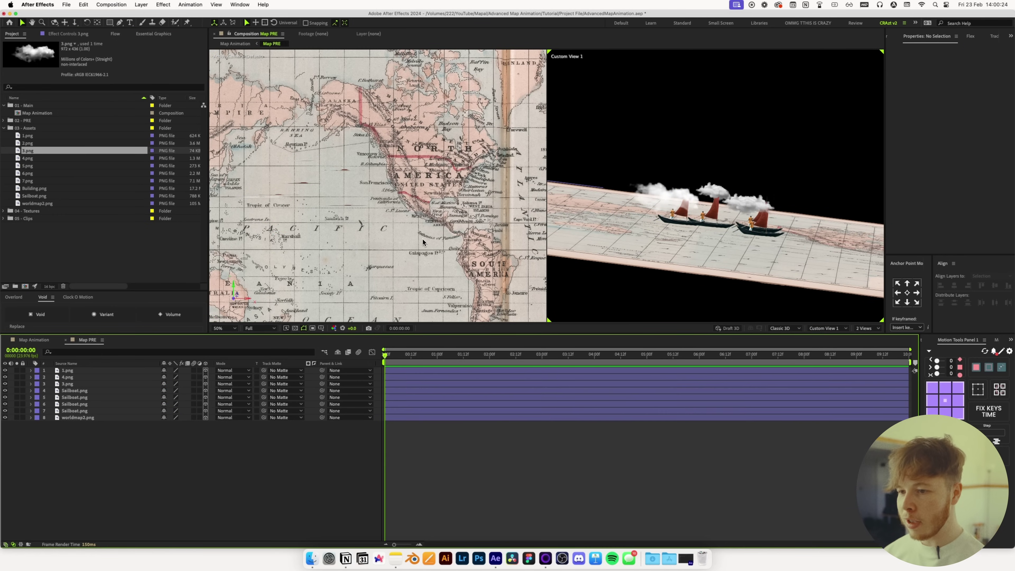
{"action": "scroll", "coordinate": [396, 203], "scroll_direction": "down", "scroll_amount": 2}
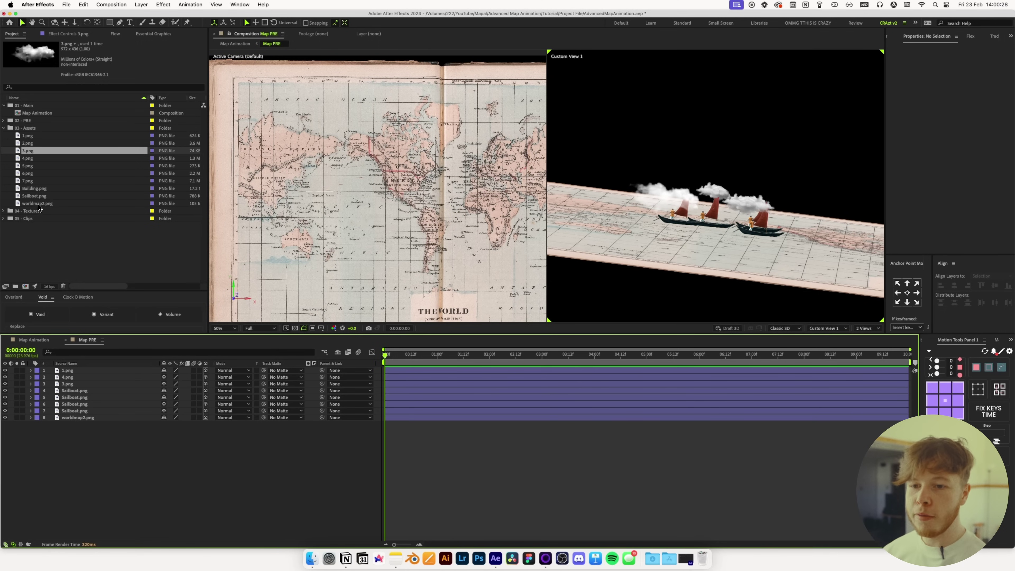
{"action": "left_click_drag", "start_coordinate": [35, 189], "coordinate": [91, 372]}
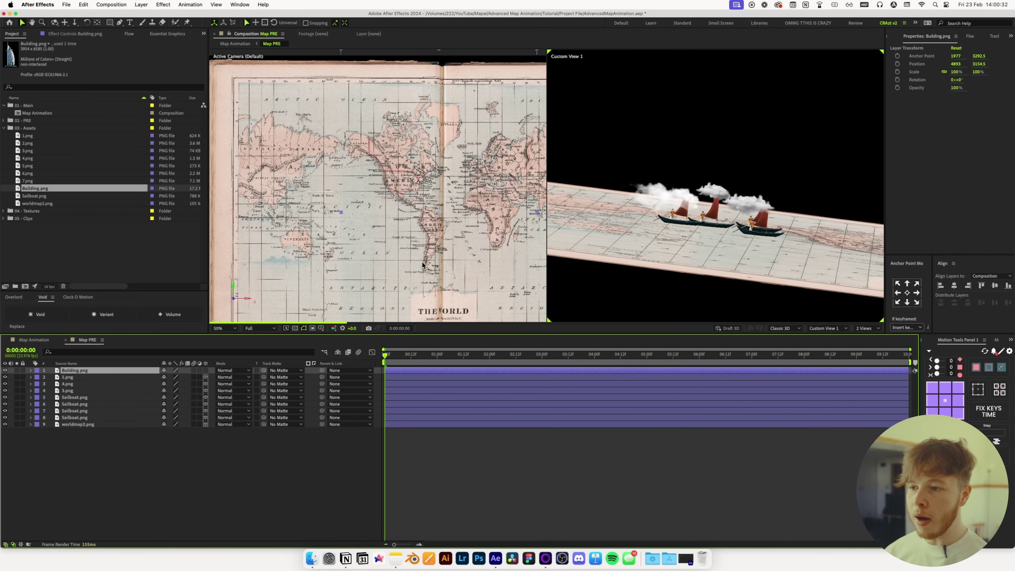
{"action": "key", "text": "s"}
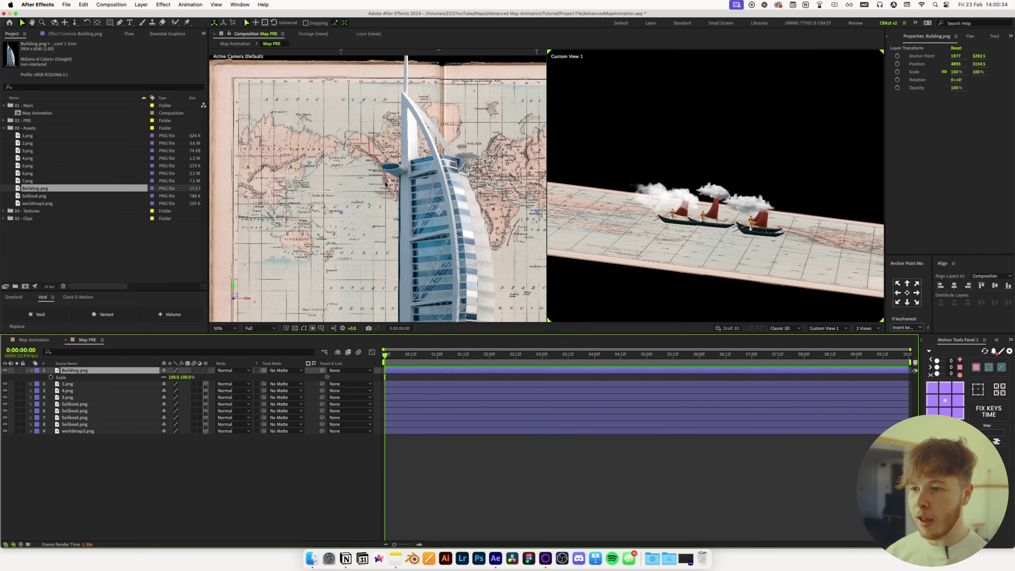
{"action": "left_click_drag", "start_coordinate": [179, 377], "coordinate": [162, 387]}
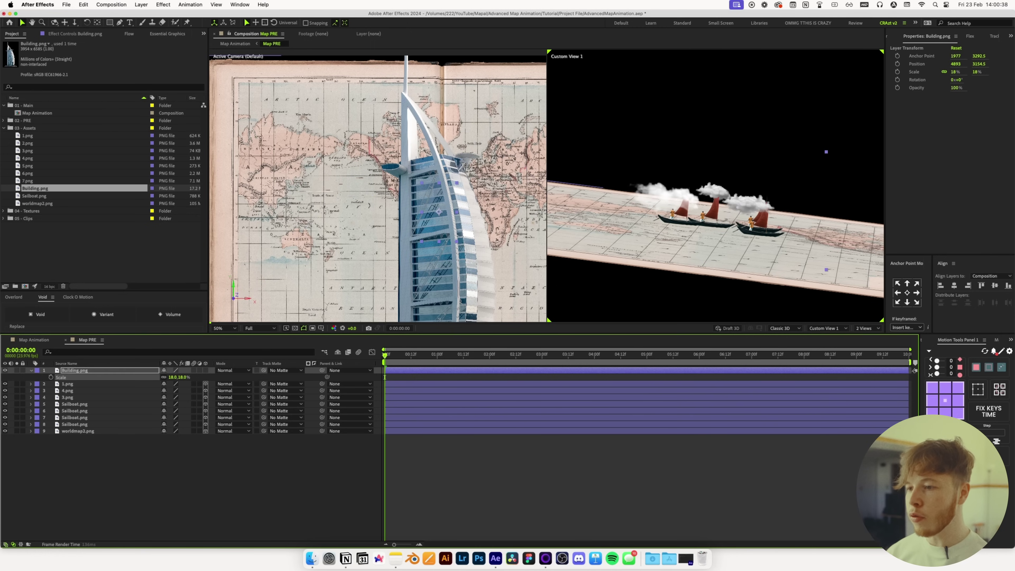
Move Building.png over western North America and scale it to 9%
{"action": "left_click_drag", "start_coordinate": [442, 224], "coordinate": [396, 180]}
{"action": "left_click_drag", "start_coordinate": [175, 377], "coordinate": [171, 379]}
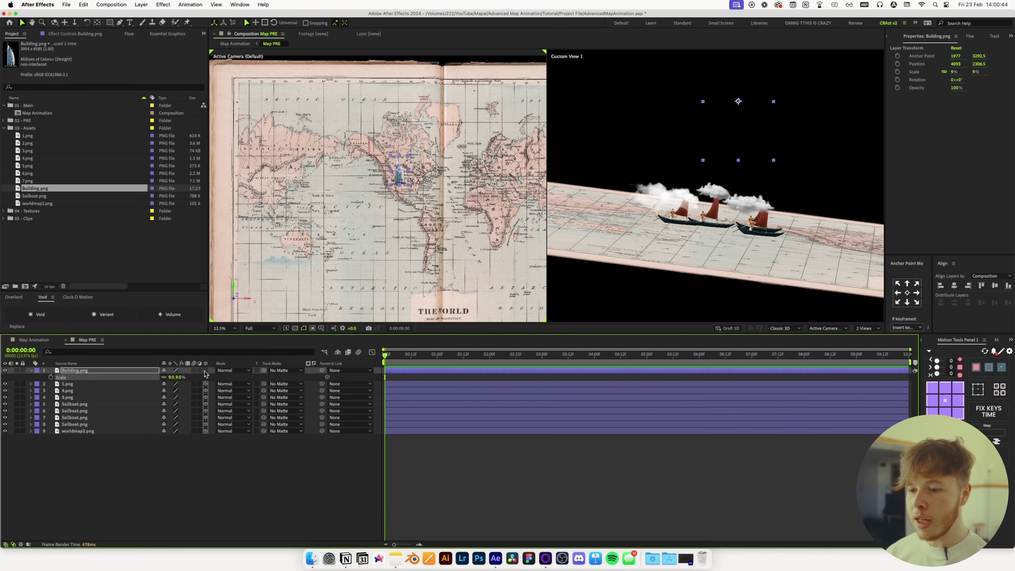
Make Building.png a 3D layer and place its anchor point at its bottom centre
{"action": "left_click", "coordinate": [204, 371]}
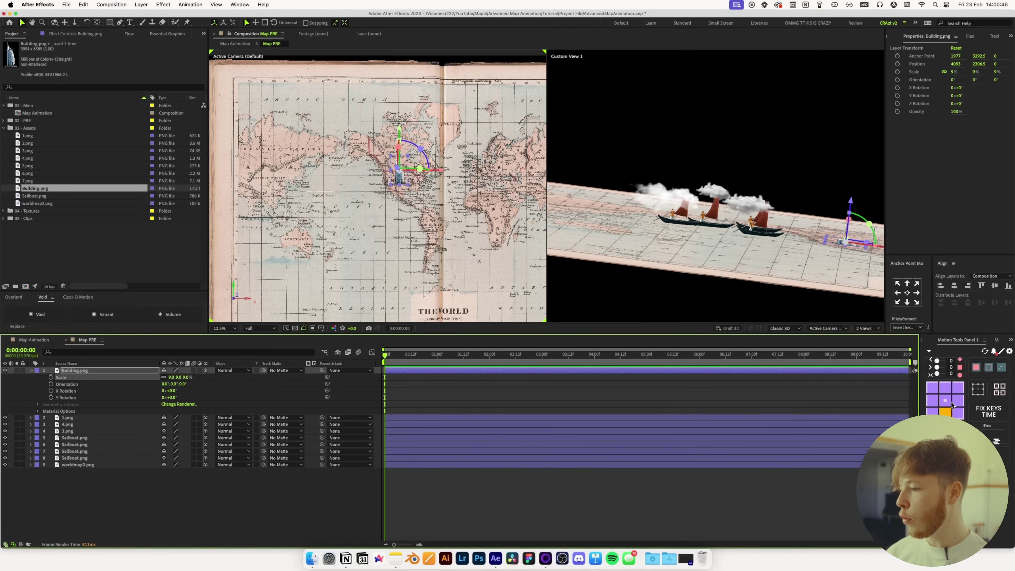
{"action": "left_click", "coordinate": [945, 412]}
{"action": "scroll", "coordinate": [378, 201], "scroll_direction": "up", "scroll_amount": 2}
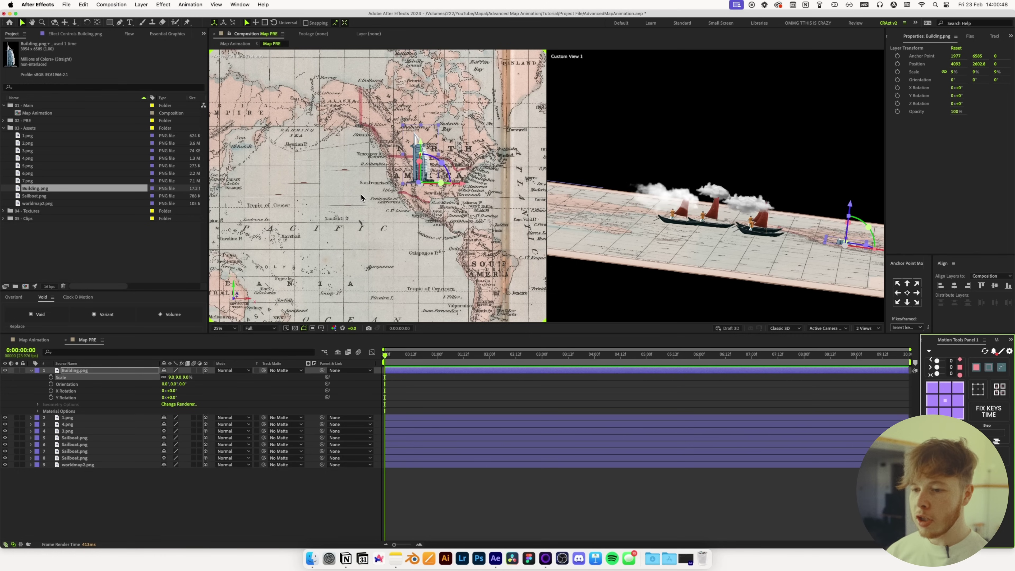
Set the X Rotation of Building.png to 90° so the building stands upright on the map
{"action": "key", "text": "r"}
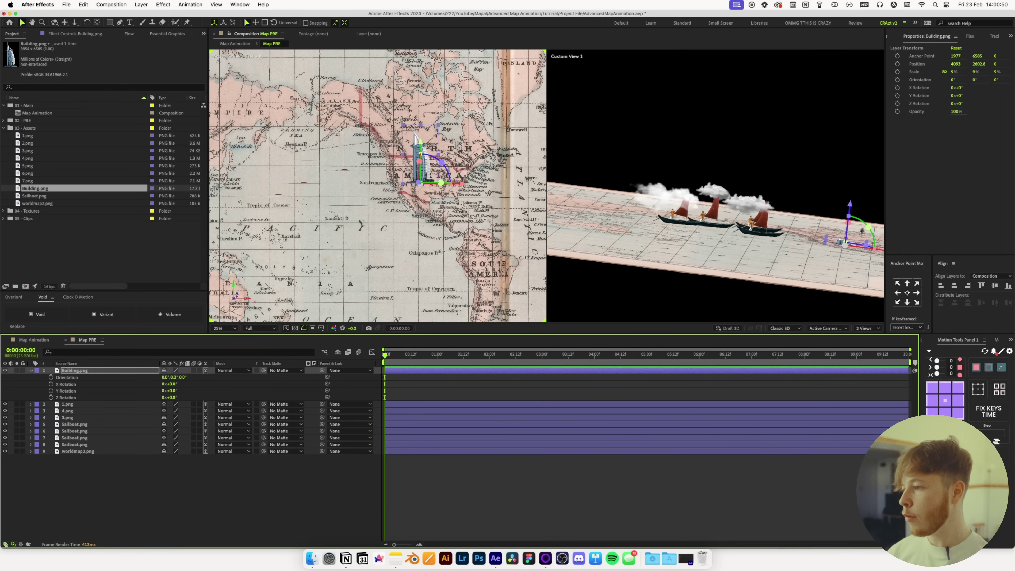
{"action": "scroll", "coordinate": [850, 217], "scroll_direction": "up", "scroll_amount": 3}
{"action": "key", "text": "super+shift+c"}
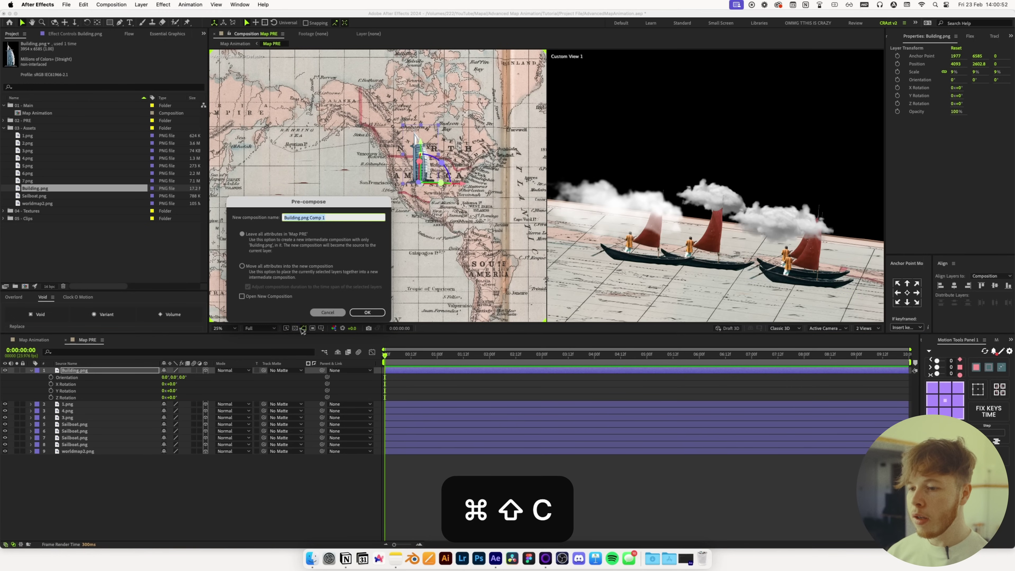
{"action": "key", "text": "Escape"}
{"action": "left_click_drag", "start_coordinate": [818, 252], "coordinate": [567, 222]}
{"action": "left_click", "coordinate": [170, 383]}
{"action": "type", "text": "90"}
{"action": "key", "text": "Return"}
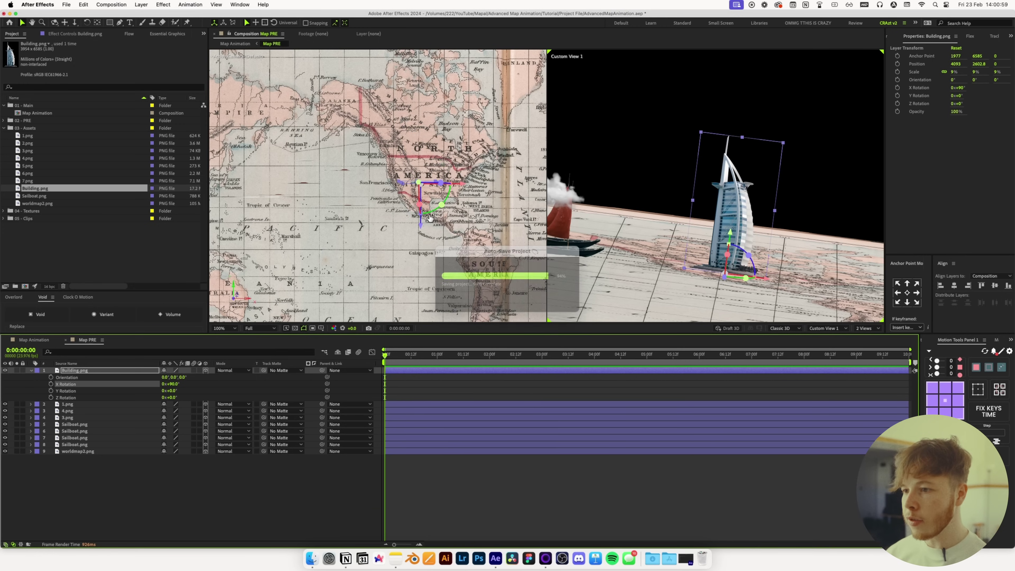
Move the upright building to the eastern United States, at about X 4473, Y 2519, and deselect it
{"action": "left_click_drag", "start_coordinate": [423, 205], "coordinate": [461, 196]}
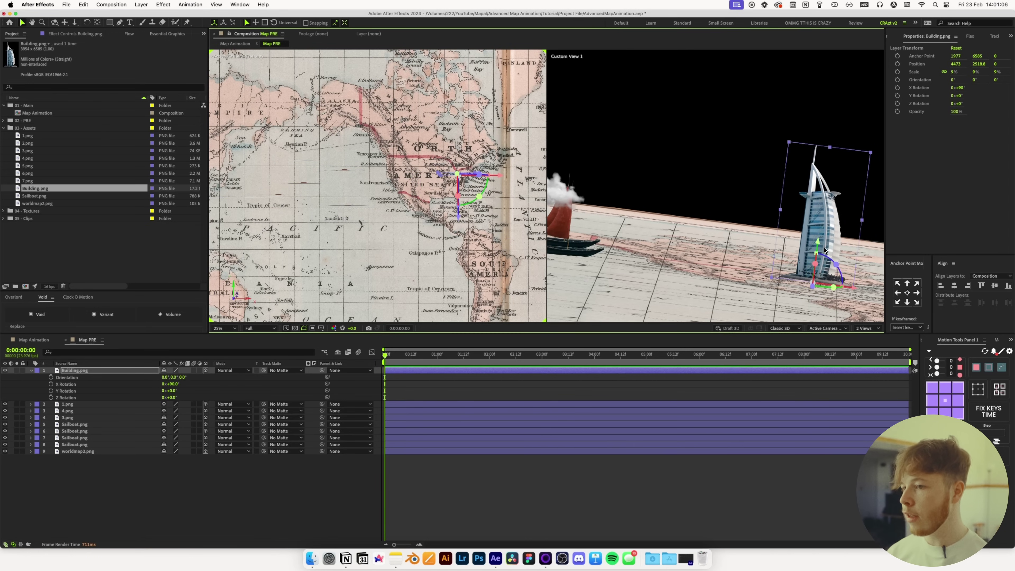
{"action": "scroll", "coordinate": [779, 252], "scroll_direction": "down", "scroll_amount": 1}
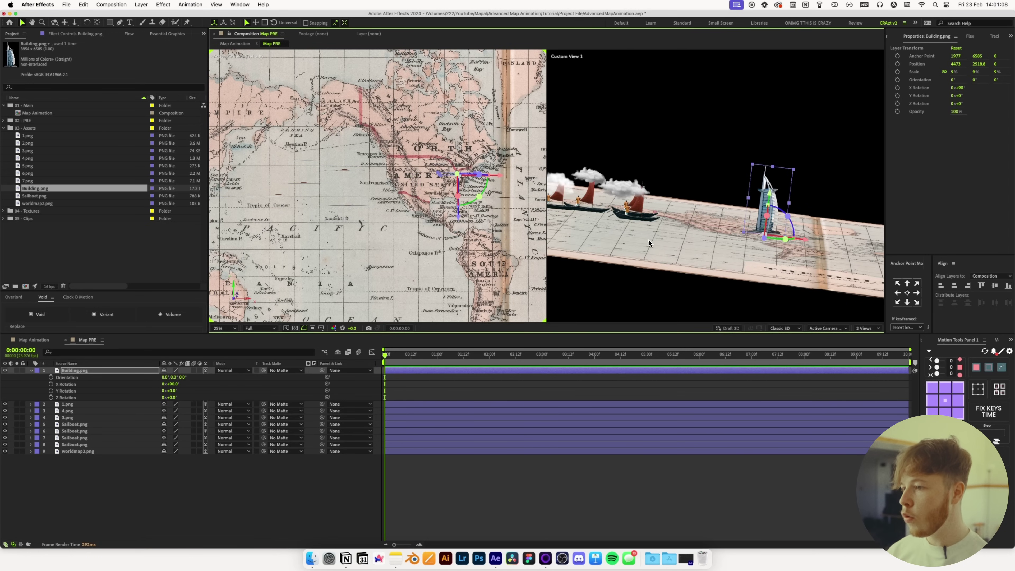
{"action": "left_click_drag", "start_coordinate": [632, 241], "coordinate": [706, 269]}
{"action": "key", "text": "super+shift+a"}
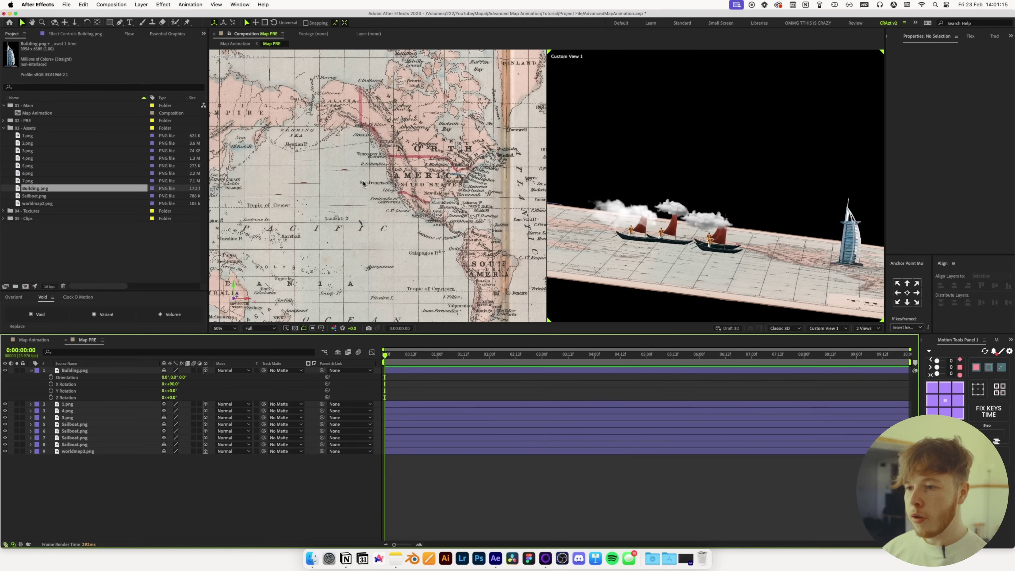
Draw a circle about 151 px wide around Pekin on the map as a new shape layer
{"action": "scroll", "coordinate": [336, 189], "scroll_direction": "down", "scroll_amount": 3}
{"action": "left_click_drag", "start_coordinate": [331, 190], "coordinate": [370, 189]}
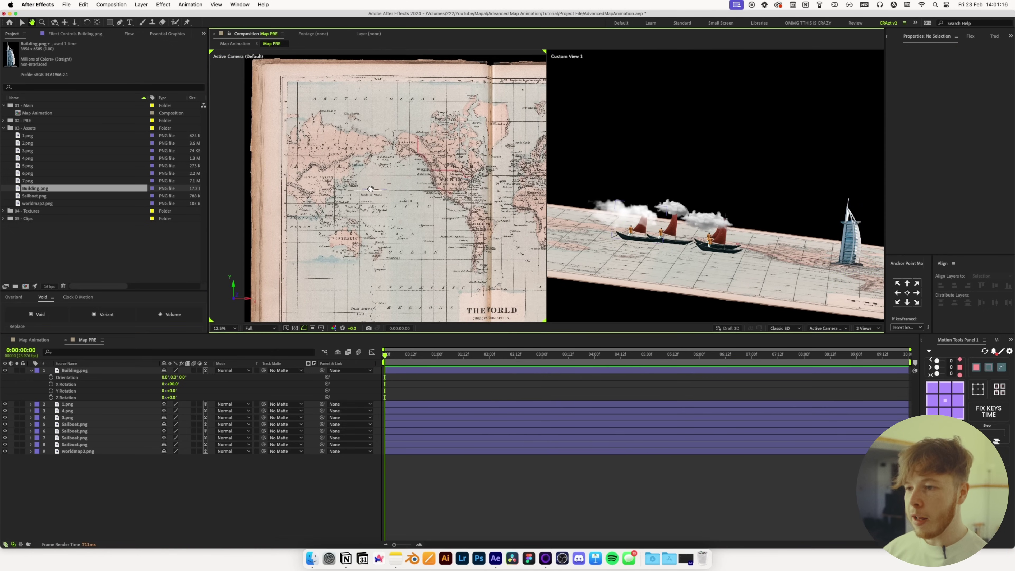
{"action": "scroll", "coordinate": [371, 188], "scroll_direction": "up", "scroll_amount": 2}
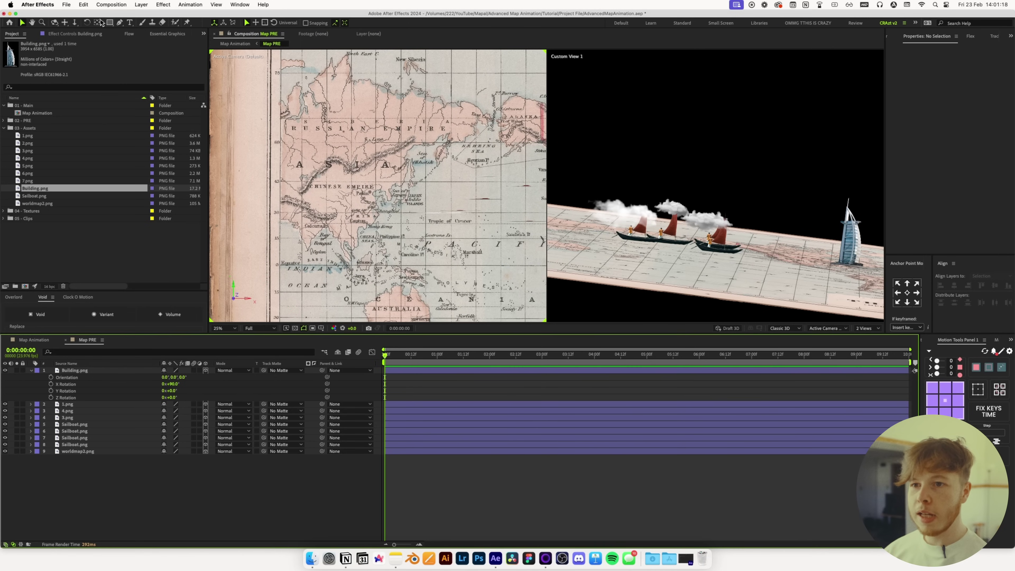
{"action": "left_click_drag", "start_coordinate": [109, 23], "coordinate": [156, 45]}
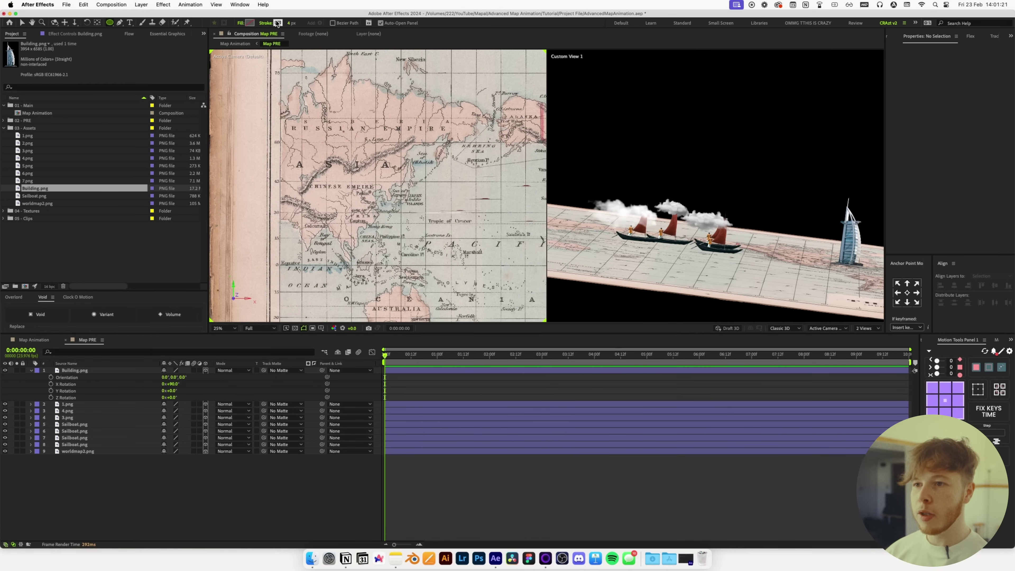
{"action": "scroll", "coordinate": [400, 202], "scroll_direction": "up", "scroll_amount": 2}
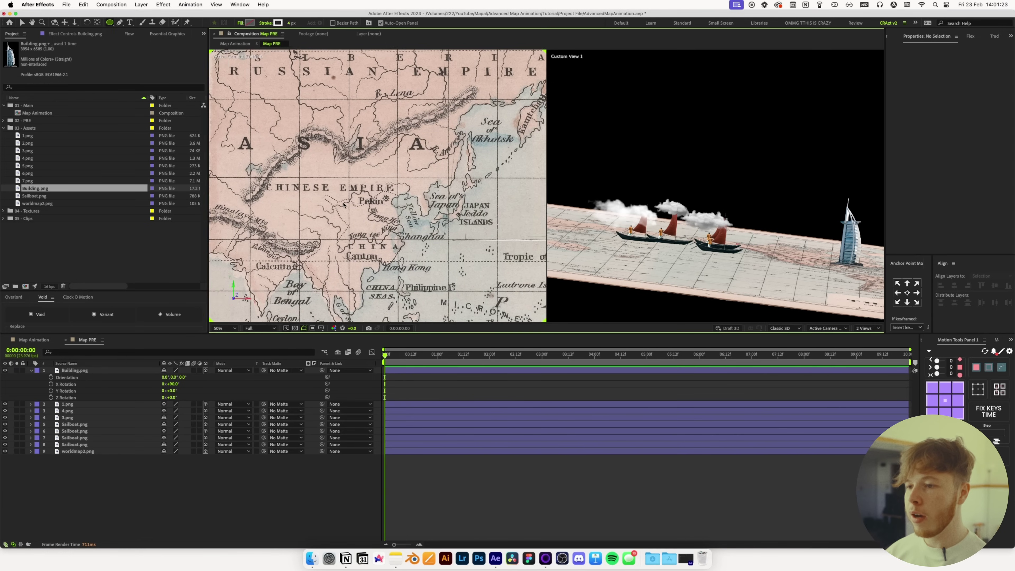
{"action": "scroll", "coordinate": [401, 203], "scroll_direction": "up", "scroll_amount": 1}
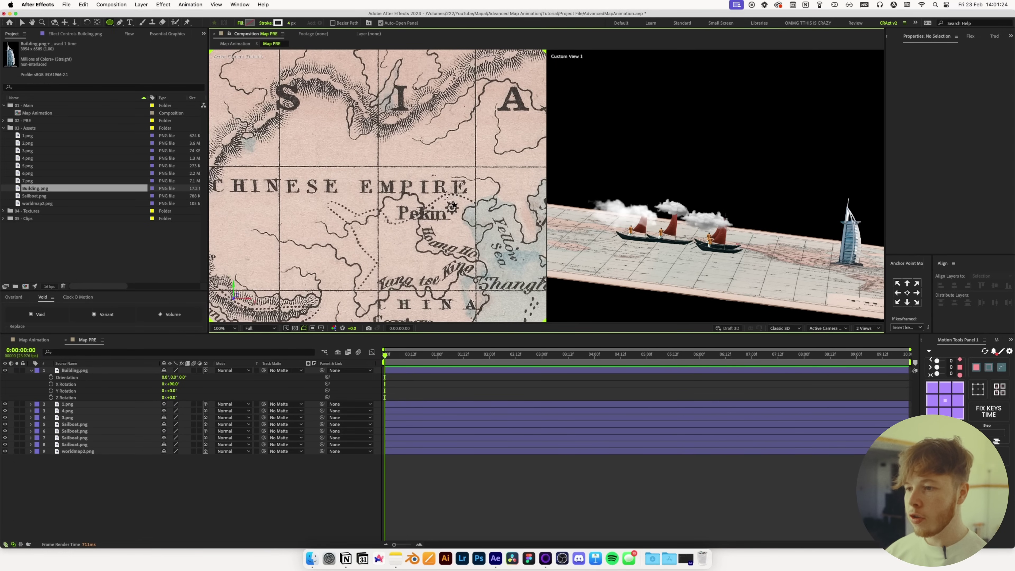
{"action": "left_click_drag", "start_coordinate": [415, 194], "coordinate": [472, 250]}
{"action": "left_click", "coordinate": [422, 355]}
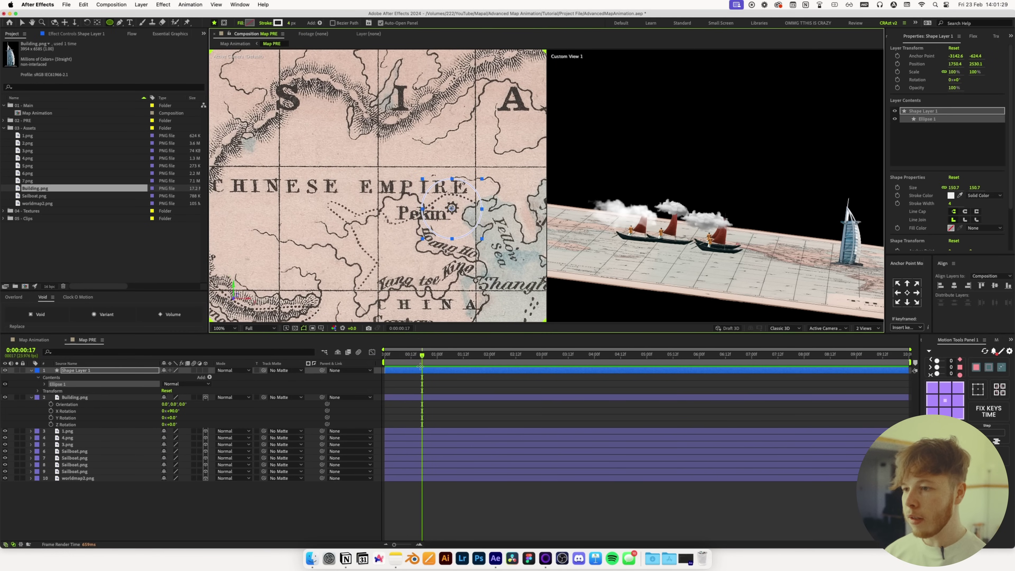
{"action": "key", "text": "v"}
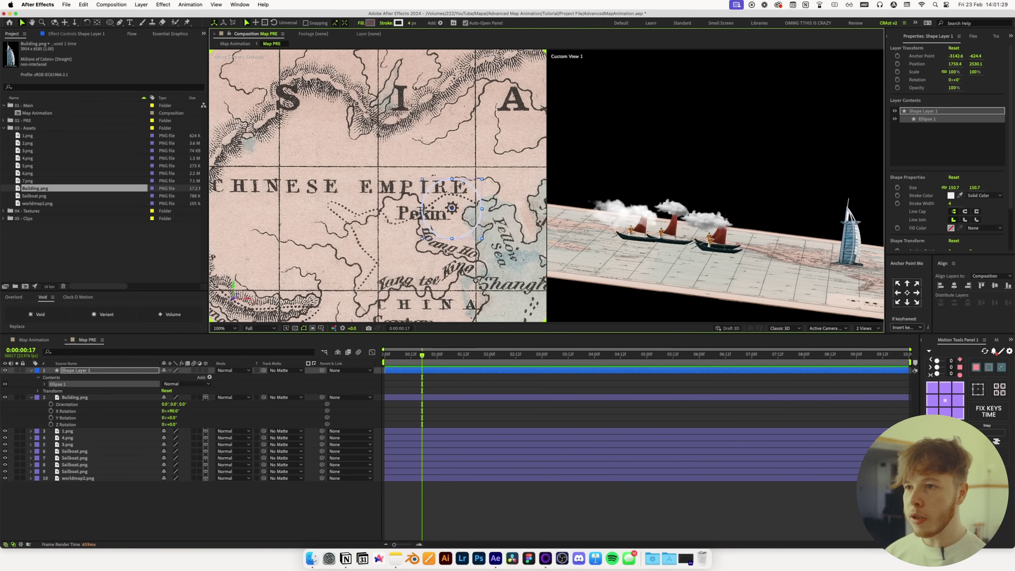
Give the circle a red EA1616 stroke 13 px wide
{"action": "left_click", "coordinate": [398, 23]}
{"action": "left_click", "coordinate": [591, 379]}
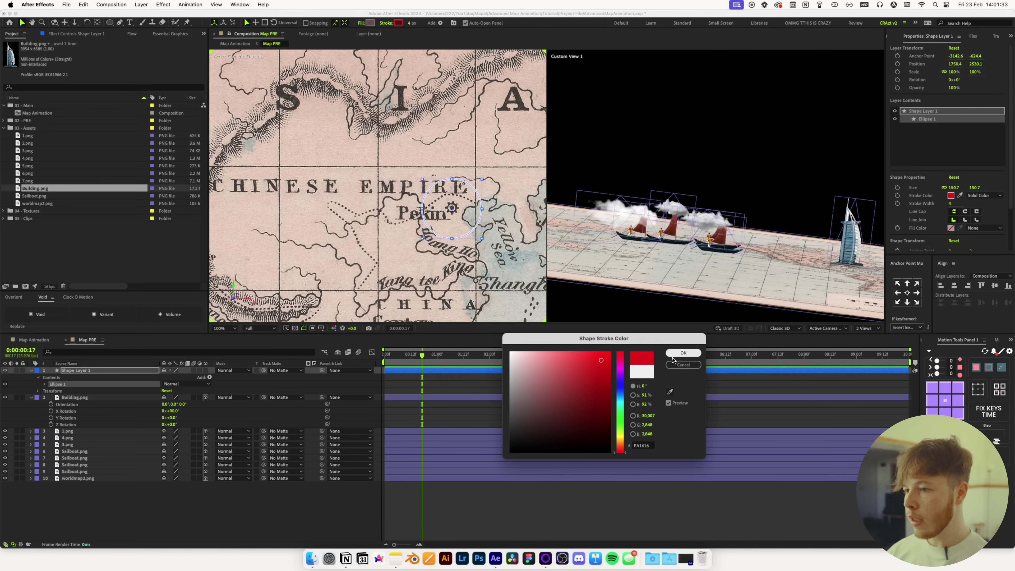
{"action": "left_click", "coordinate": [683, 352]}
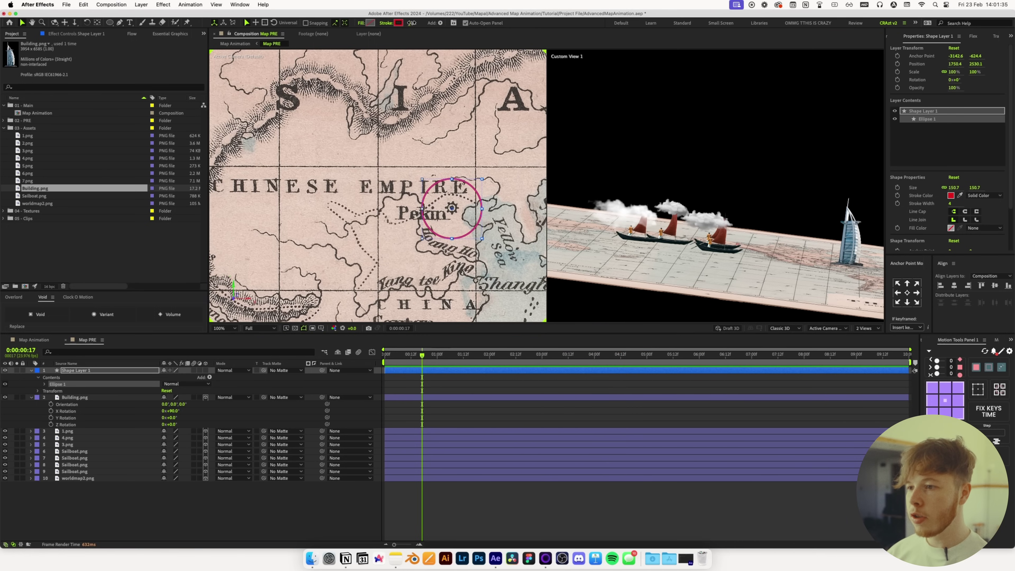
{"action": "left_click_drag", "start_coordinate": [412, 22], "coordinate": [415, 23]}
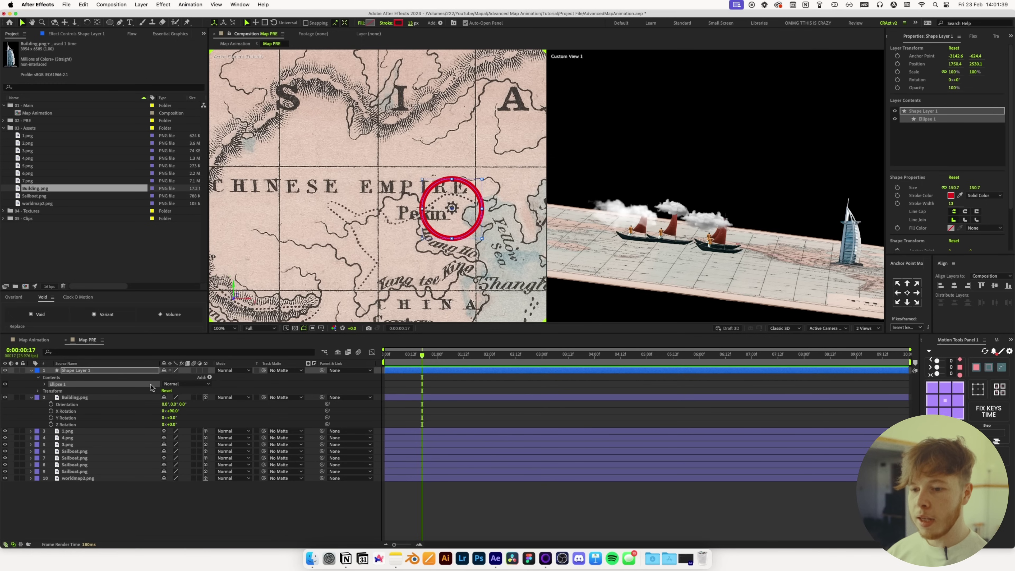
Set the circle layer's blending mode to Multiply and make it a 3D layer
{"action": "left_click", "coordinate": [115, 372]}
{"action": "left_click", "coordinate": [225, 372]}
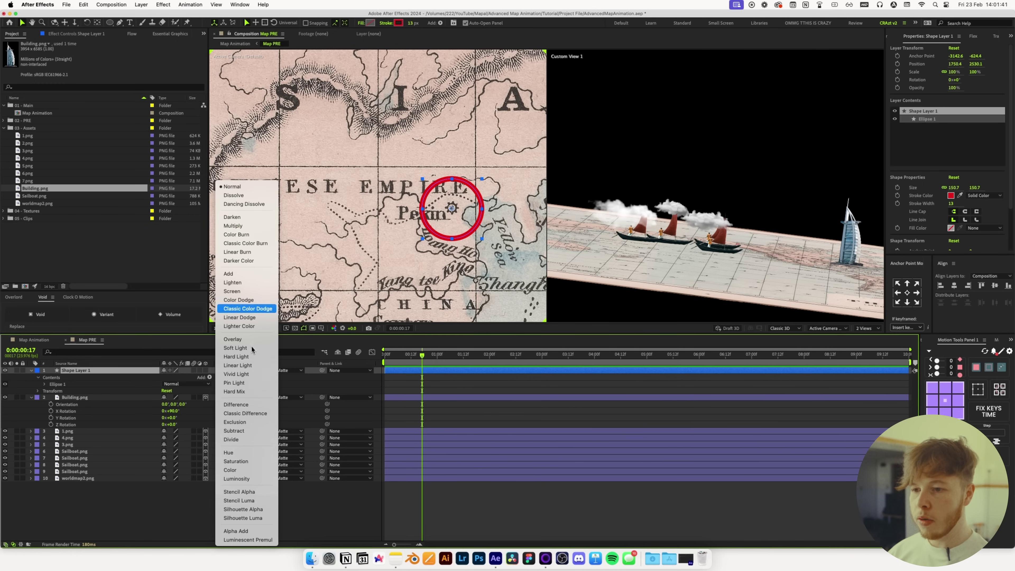
{"action": "left_click", "coordinate": [258, 226]}
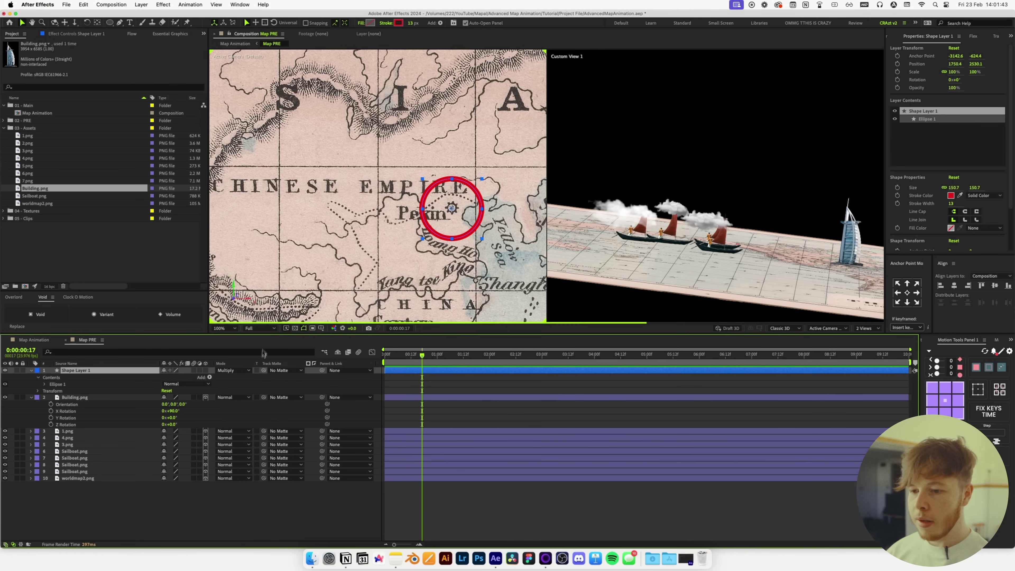
{"action": "left_click", "coordinate": [234, 374]}
{"action": "left_click", "coordinate": [234, 374]}
{"action": "left_click", "coordinate": [206, 370]}
Raise the circle slightly above the map surface, to about Z -17, and deselect it
{"action": "left_click_drag", "start_coordinate": [660, 201], "coordinate": [806, 215]}
{"action": "scroll", "coordinate": [682, 259], "scroll_direction": "up", "scroll_amount": 1}
{"action": "left_click_drag", "start_coordinate": [626, 280], "coordinate": [684, 222]}
{"action": "scroll", "coordinate": [690, 262], "scroll_direction": "up", "scroll_amount": 3}
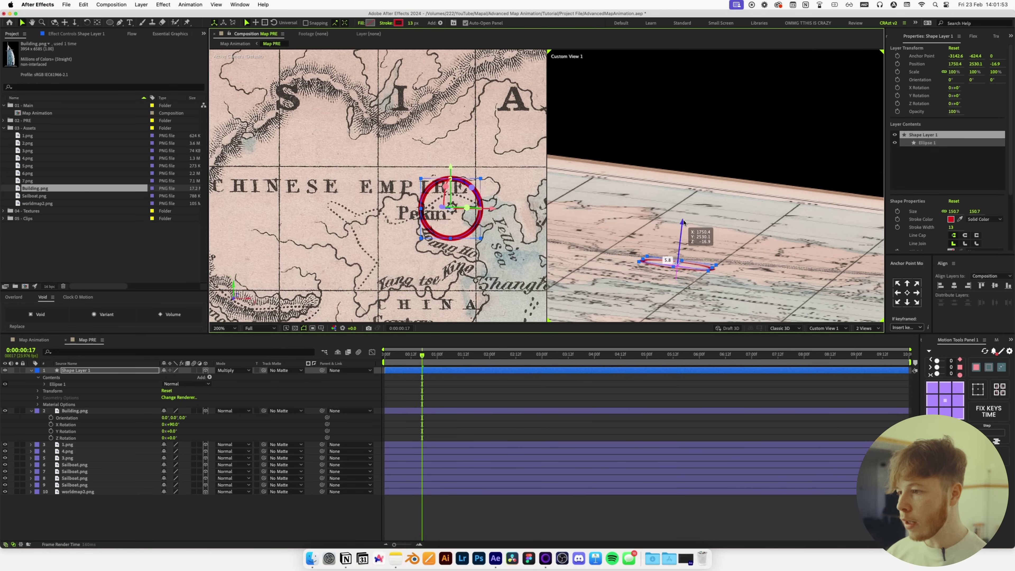
{"action": "scroll", "coordinate": [507, 210], "scroll_direction": "down", "scroll_amount": 6}
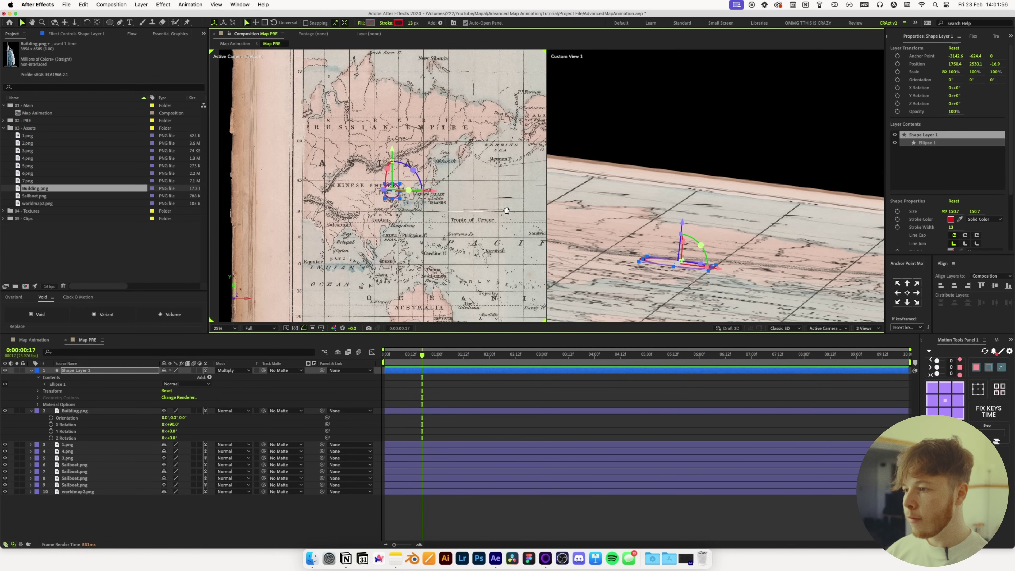
{"action": "left_click_drag", "start_coordinate": [507, 210], "coordinate": [417, 202]}
{"action": "scroll", "coordinate": [723, 234], "scroll_direction": "down", "scroll_amount": 3}
{"action": "left_click_drag", "start_coordinate": [701, 186], "coordinate": [701, 183]}
{"action": "scroll", "coordinate": [799, 251], "scroll_direction": "down", "scroll_amount": 1}
{"action": "left_click_drag", "start_coordinate": [799, 251], "coordinate": [635, 224]}
{"action": "left_click", "coordinate": [444, 437]}
Draw a curved Pen tool path with a red 13 px stroke from the Pekin circle to the eastern United States
{"action": "scroll", "coordinate": [383, 168], "scroll_direction": "down", "scroll_amount": 1}
{"action": "left_click_drag", "start_coordinate": [383, 168], "coordinate": [397, 187]}
{"action": "scroll", "coordinate": [342, 183], "scroll_direction": "up", "scroll_amount": 1}
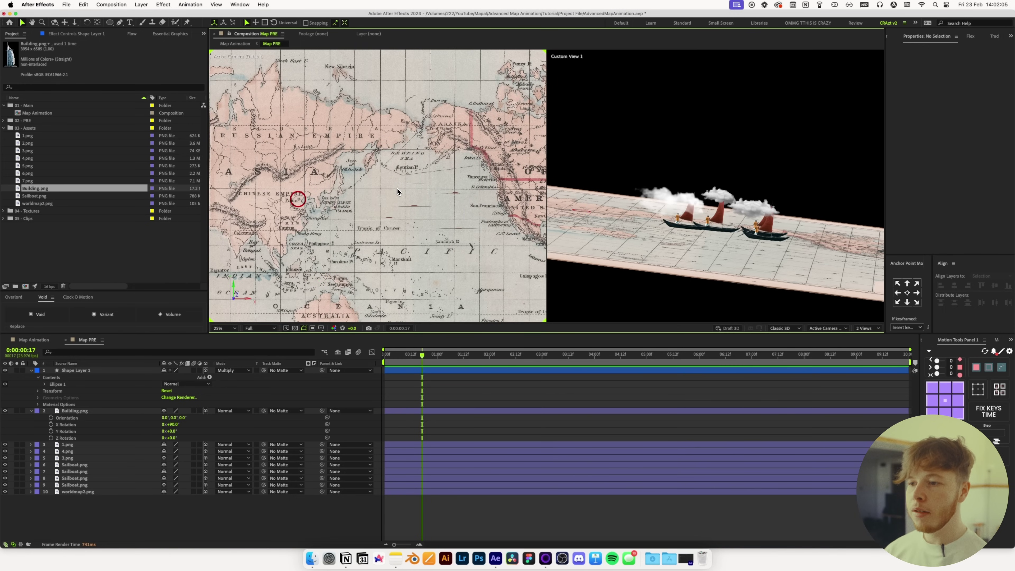
{"action": "key", "text": "g"}
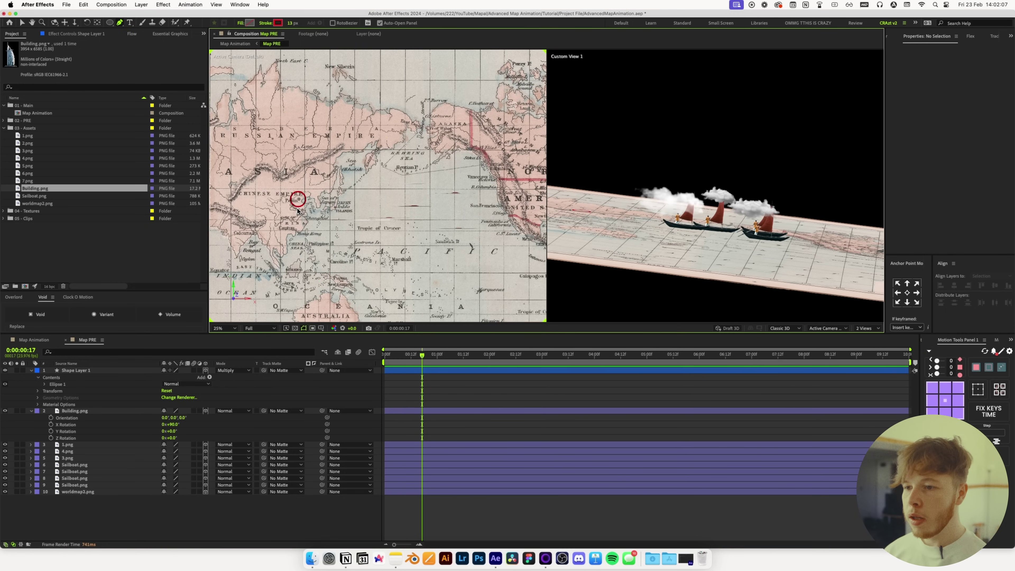
{"action": "left_click", "coordinate": [299, 199]}
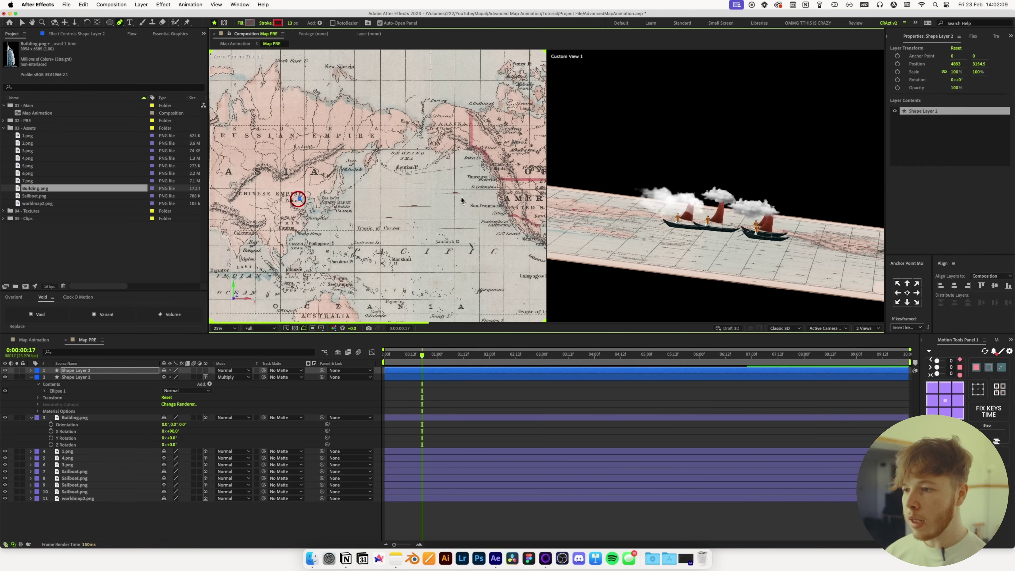
{"action": "scroll", "coordinate": [512, 202], "scroll_direction": "right", "scroll_amount": 5}
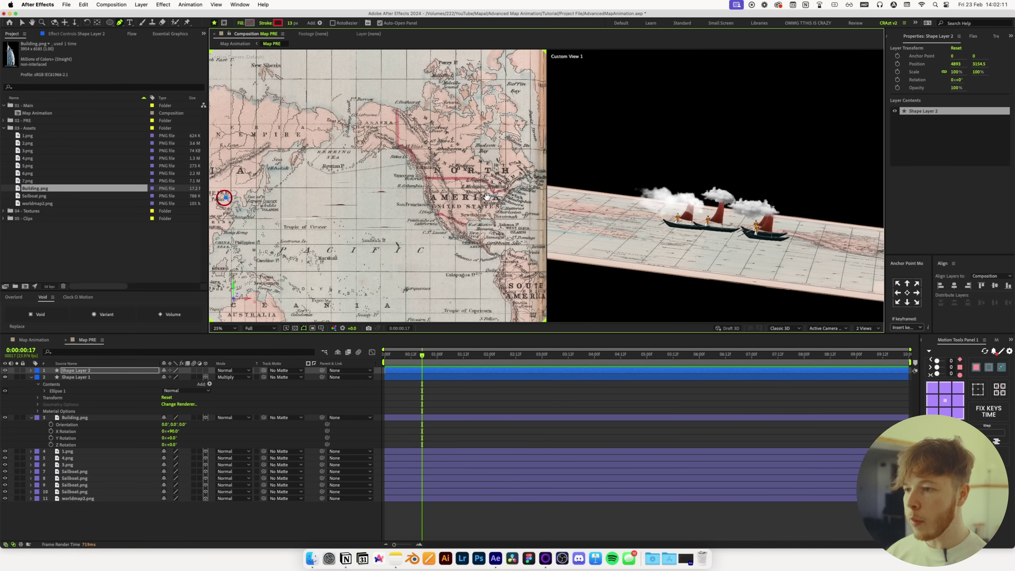
{"action": "left_click", "coordinate": [491, 200]}
{"action": "key", "text": "v"}
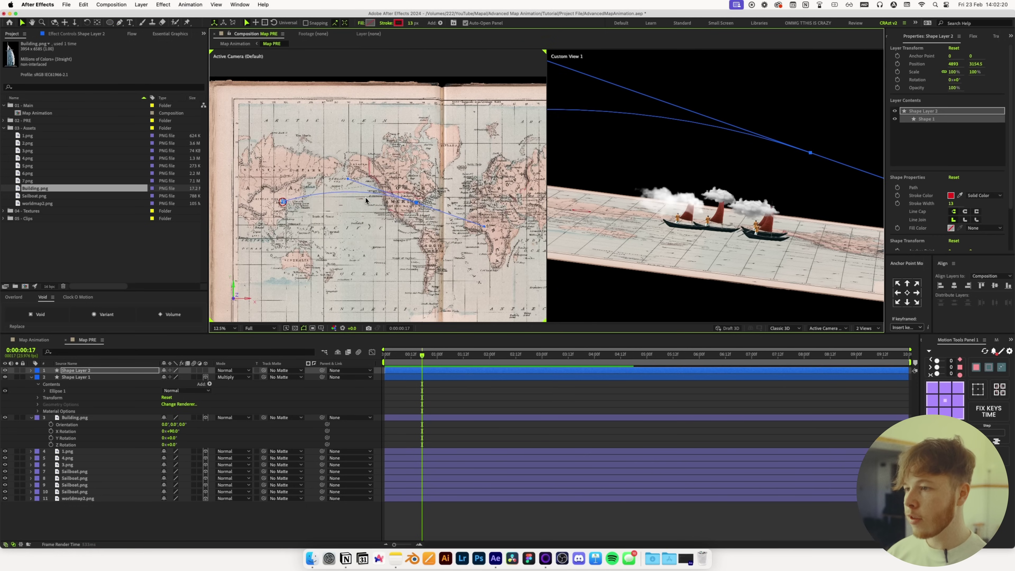
Set the curved path layer's blending mode to Multiply and make it a 3D layer
{"action": "scroll", "coordinate": [335, 203], "scroll_direction": "left", "scroll_amount": 5}
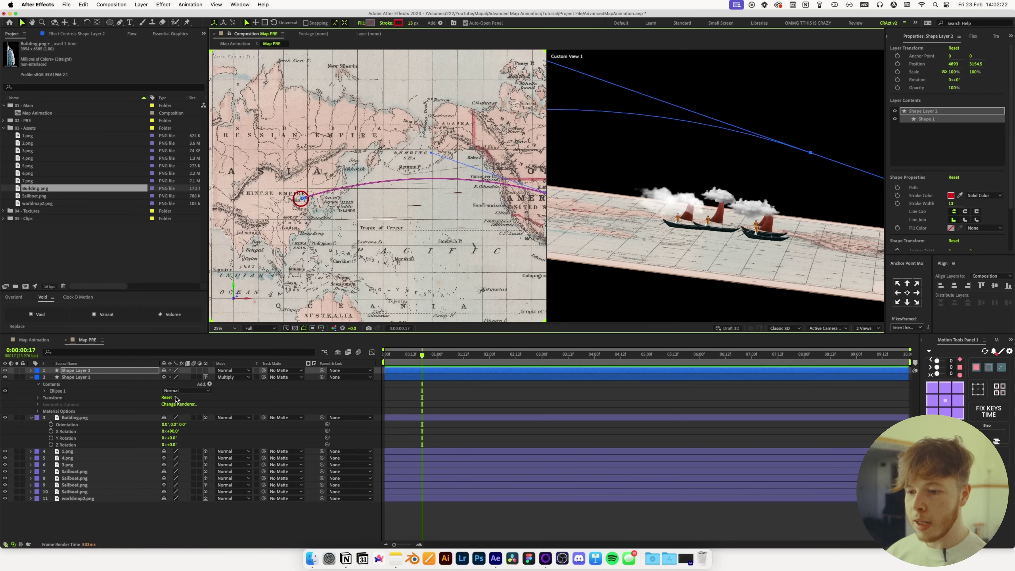
{"action": "left_click", "coordinate": [232, 378]}
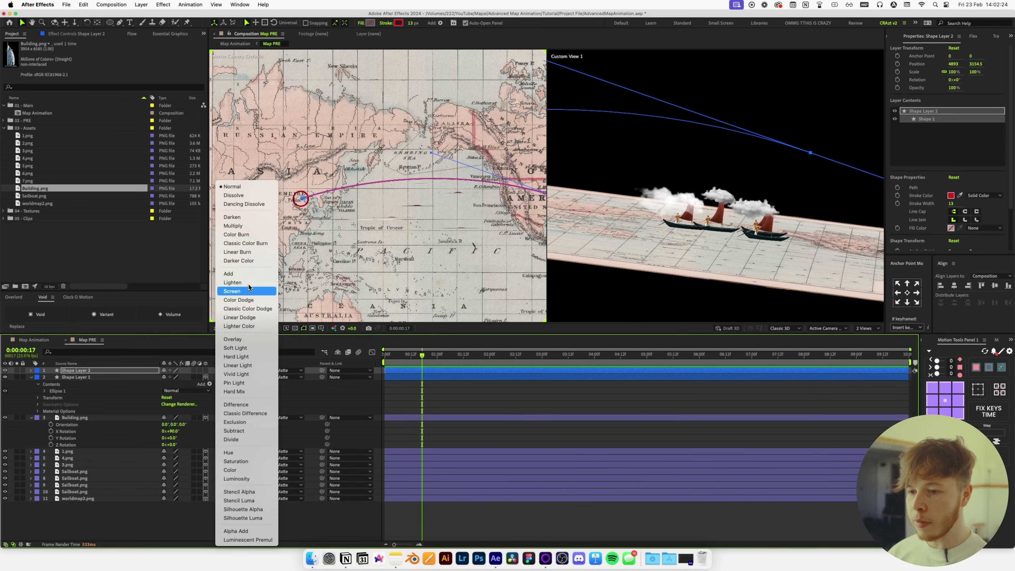
{"action": "left_click", "coordinate": [233, 225]}
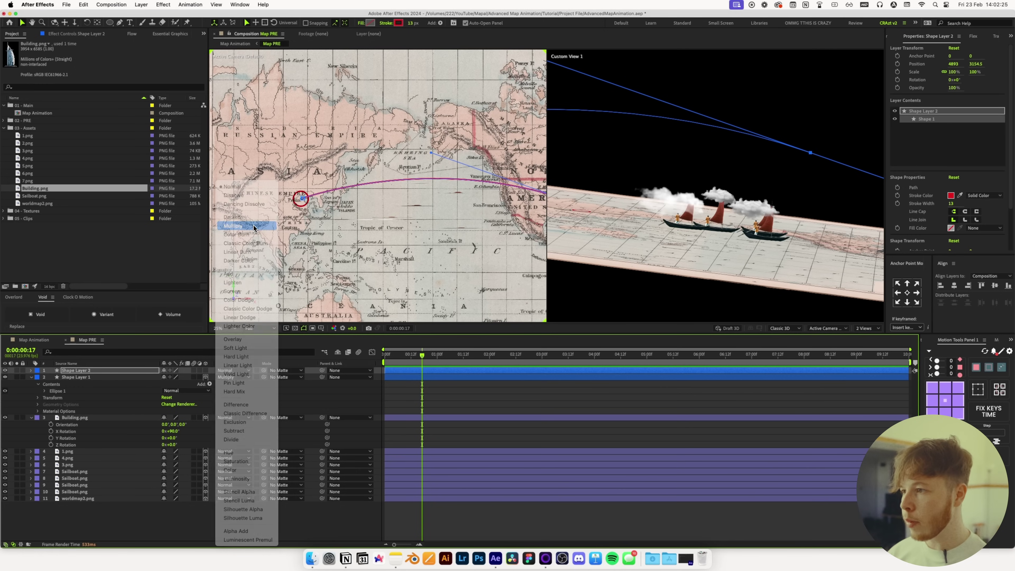
{"action": "left_click", "coordinate": [205, 371]}
Set the curved path layer's X Rotation to 90°
{"action": "key", "text": "r"}
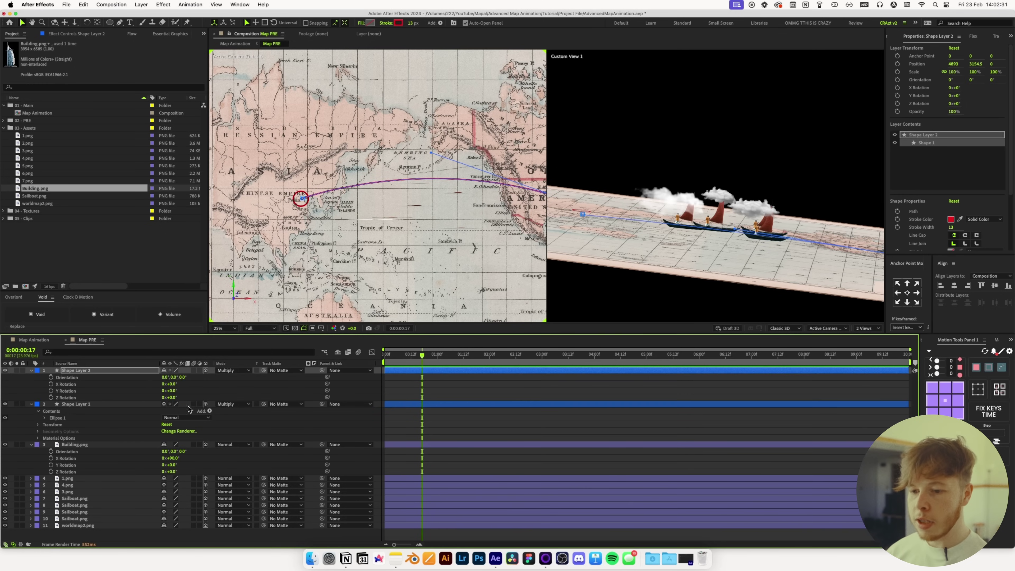
{"action": "left_click_drag", "start_coordinate": [175, 387], "coordinate": [180, 386]}
{"action": "left_click", "coordinate": [179, 385]}
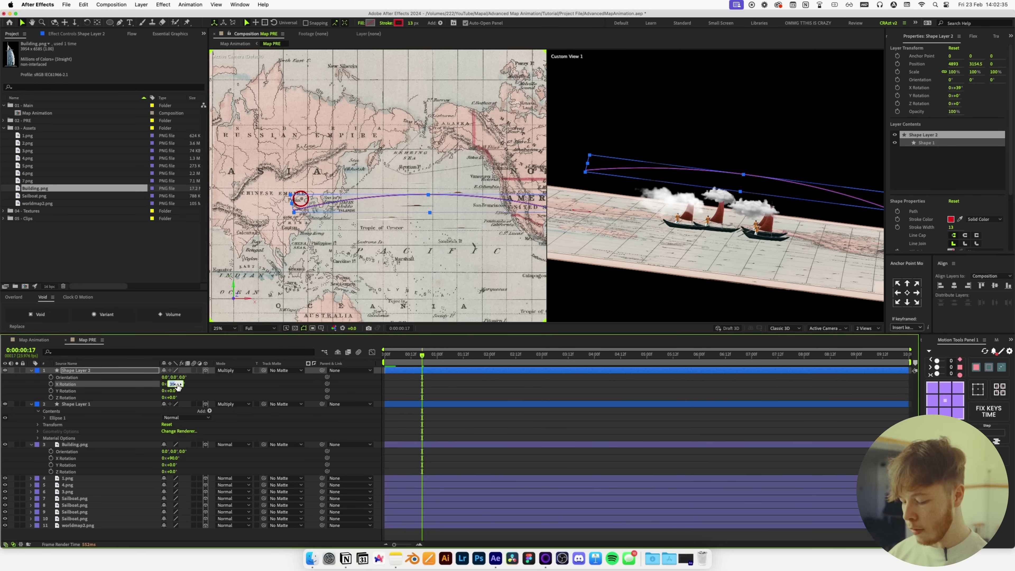
{"action": "type", "text": "90"}
{"action": "key", "text": "Return"}
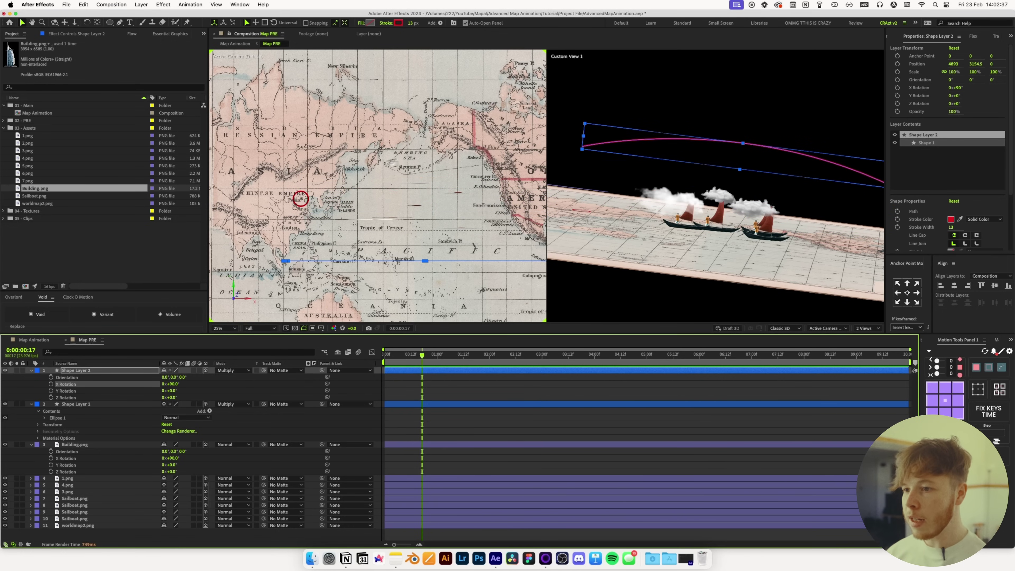
Move the upright path north to about Y 2571, level with the Pekin circle
{"action": "scroll", "coordinate": [426, 180], "scroll_direction": "down", "scroll_amount": 1}
{"action": "left_click_drag", "start_coordinate": [496, 262], "coordinate": [501, 234]}
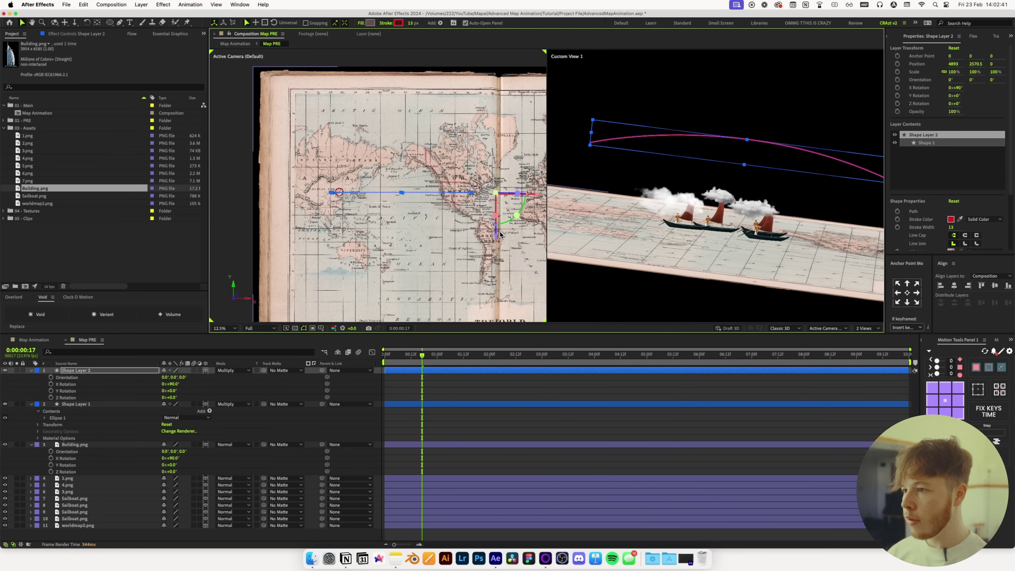
{"action": "scroll", "coordinate": [739, 143], "scroll_direction": "down", "scroll_amount": 3}
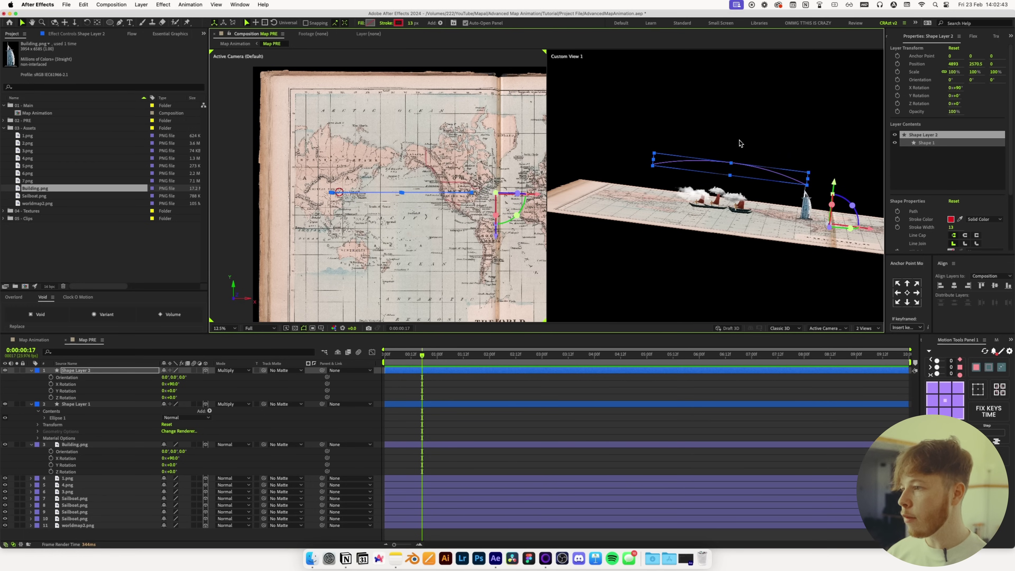
Centre the path layer's anchor point and lower the arc toward the map, to about X 3089, Z -244.5
{"action": "left_click", "coordinate": [952, 402]}
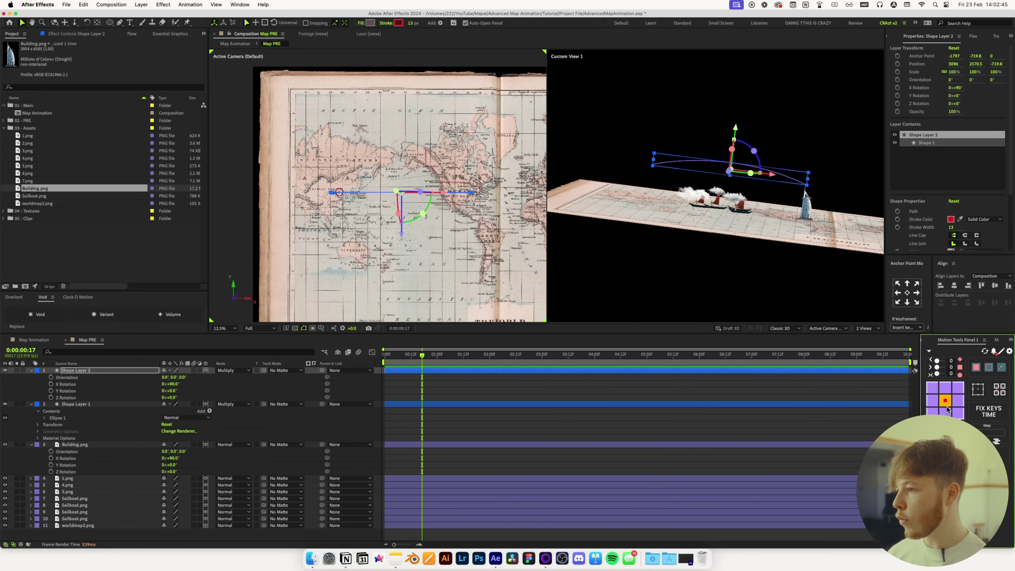
{"action": "left_click_drag", "start_coordinate": [789, 201], "coordinate": [788, 201]}
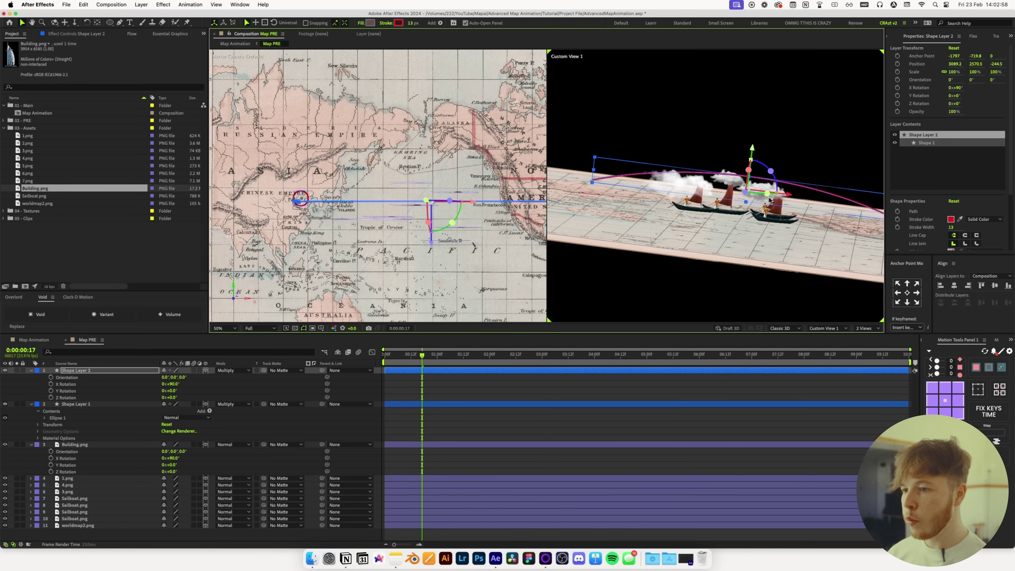
{"action": "left_click", "coordinate": [475, 385]}
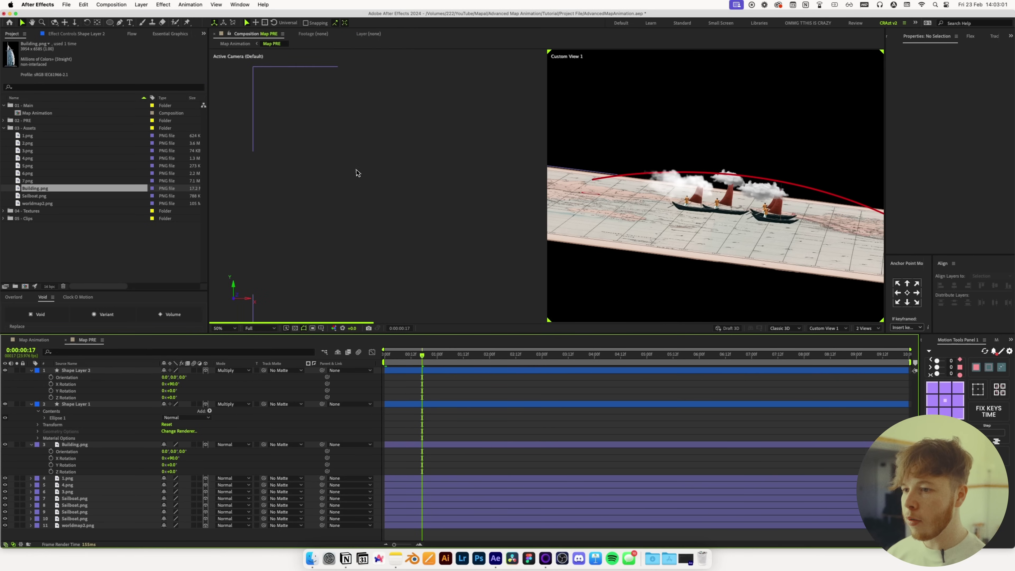
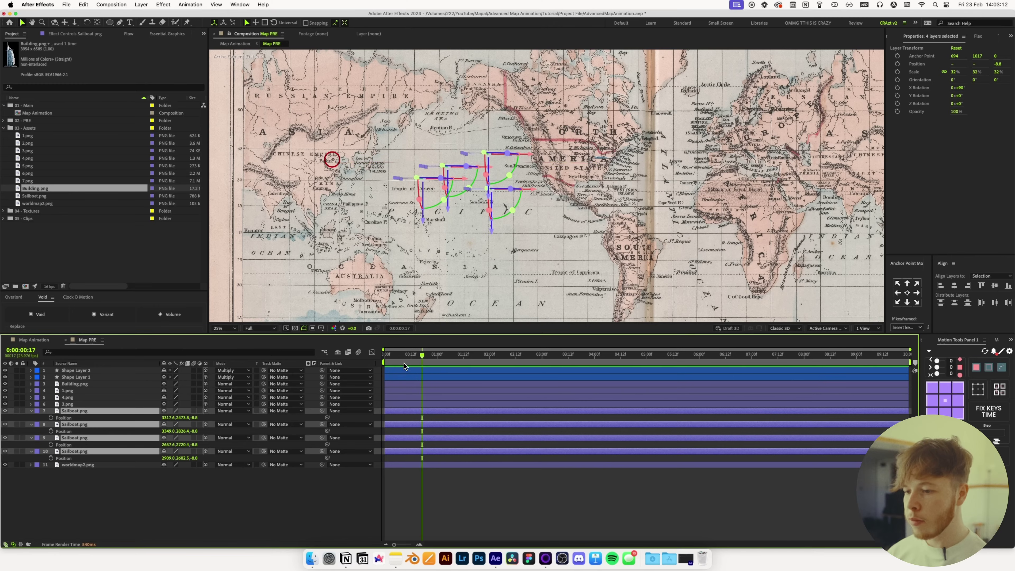
Keyframe the Position of all four sailboats at the first frame and move them west towards the Japan Islands
{"action": "key", "text": "Home"}
{"action": "left_click", "coordinate": [52, 418]}
{"action": "scroll", "coordinate": [414, 213], "scroll_direction": "up", "scroll_amount": 2}
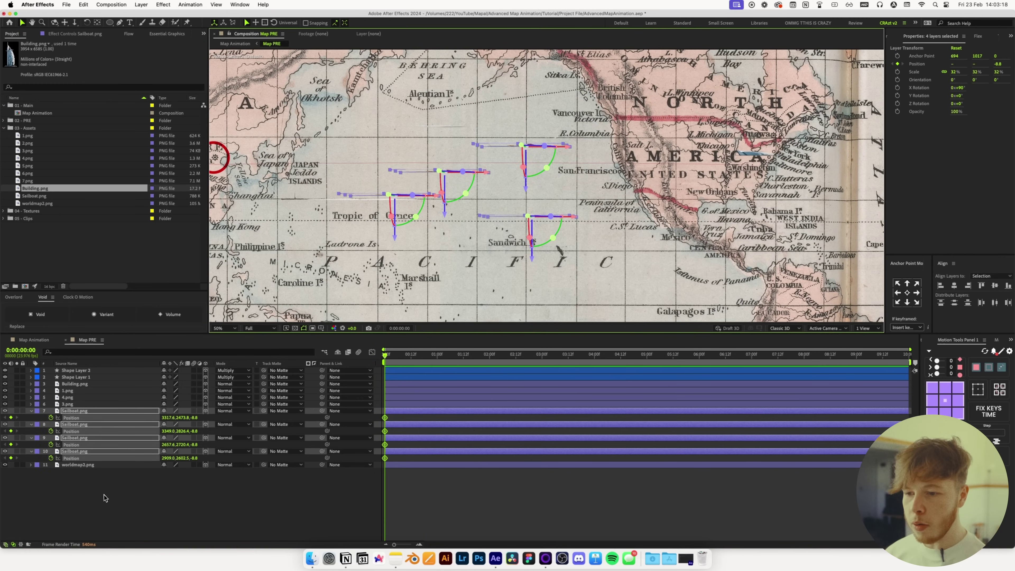
{"action": "left_click_drag", "start_coordinate": [438, 195], "coordinate": [336, 195]}
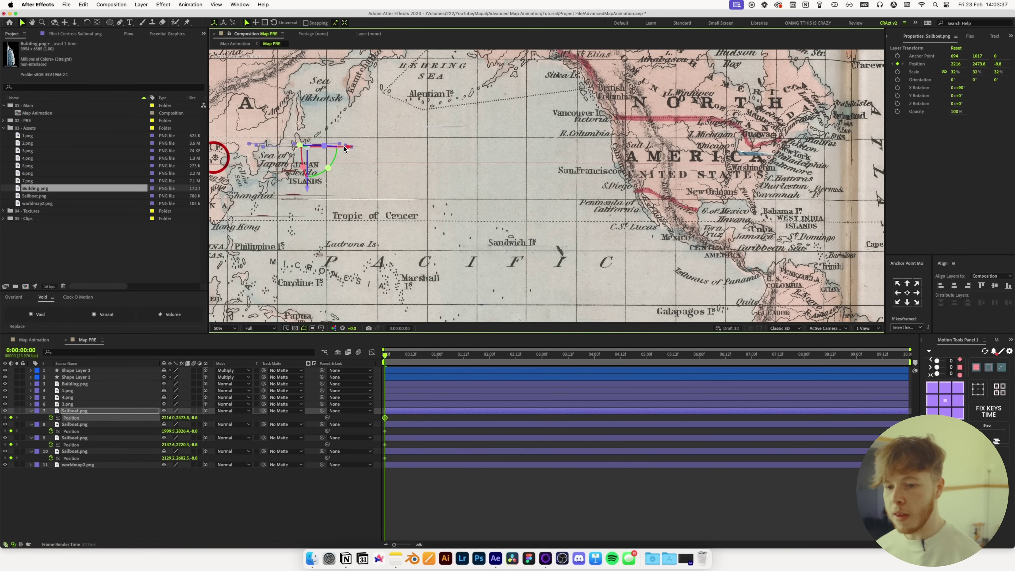
At the end of the timeline, move the four sailboats east across the Pacific and preview the motion from the start
{"action": "left_click_drag", "start_coordinate": [385, 354], "coordinate": [932, 351]}
{"action": "left_click", "coordinate": [130, 489]}
{"action": "left_click", "coordinate": [74, 411]}
{"action": "left_click", "coordinate": [87, 451], "text": "shift"}
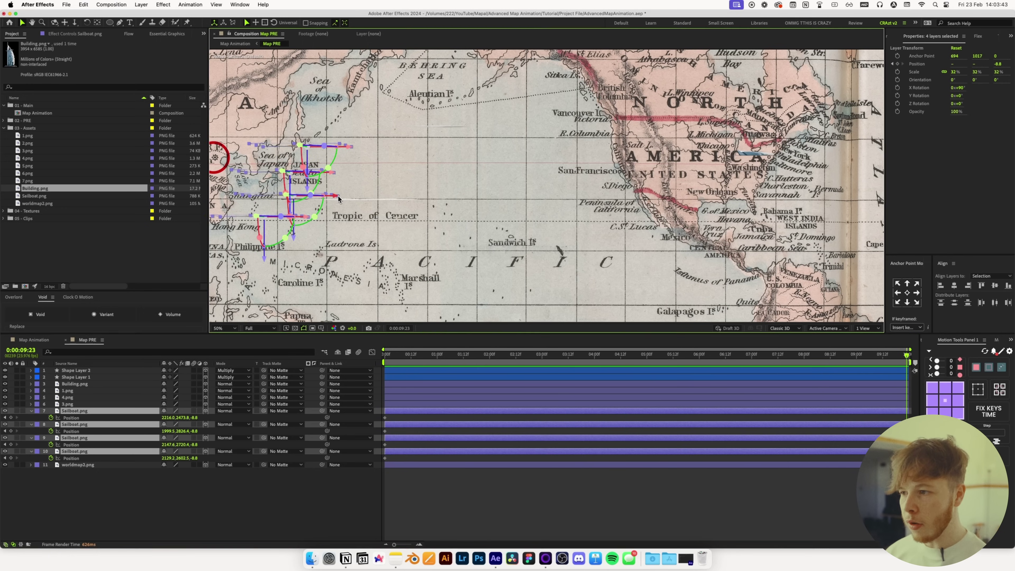
{"action": "left_click_drag", "start_coordinate": [332, 201], "coordinate": [608, 202]}
{"action": "key", "text": "F2"}
{"action": "left_click", "coordinate": [511, 354]}
{"action": "key", "text": "Home"}
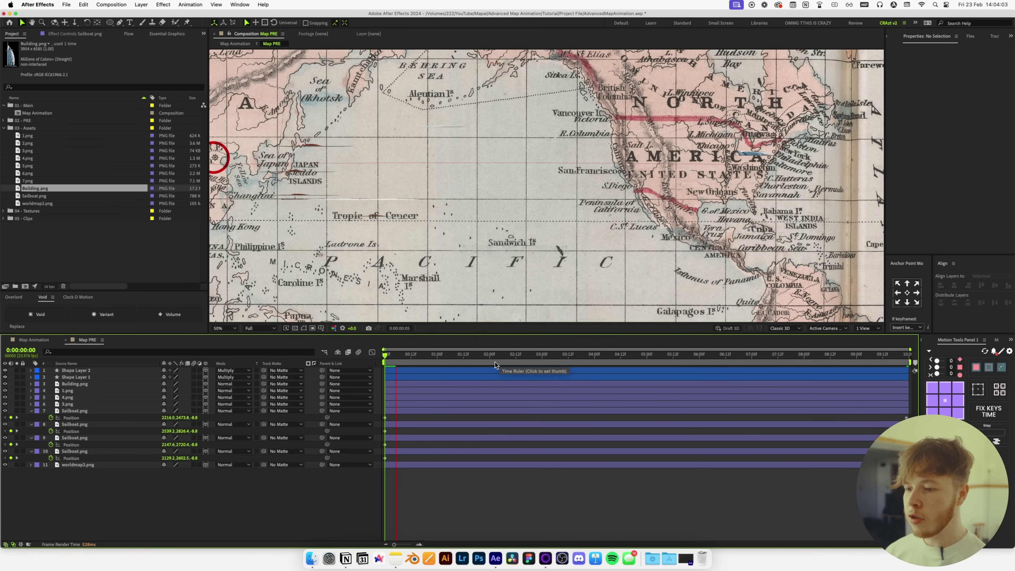
Stagger the sailboats by shifting the northernmost layer slightly earlier and starting the third sailboat layer at 1 second; save the project
{"action": "left_click", "coordinate": [430, 413]}
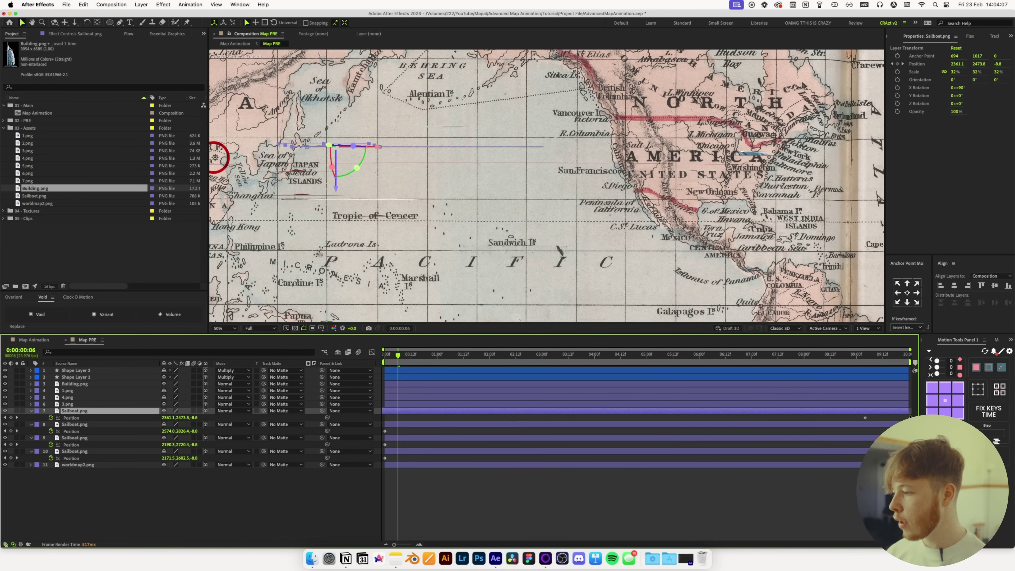
{"action": "left_click", "coordinate": [755, 438]}
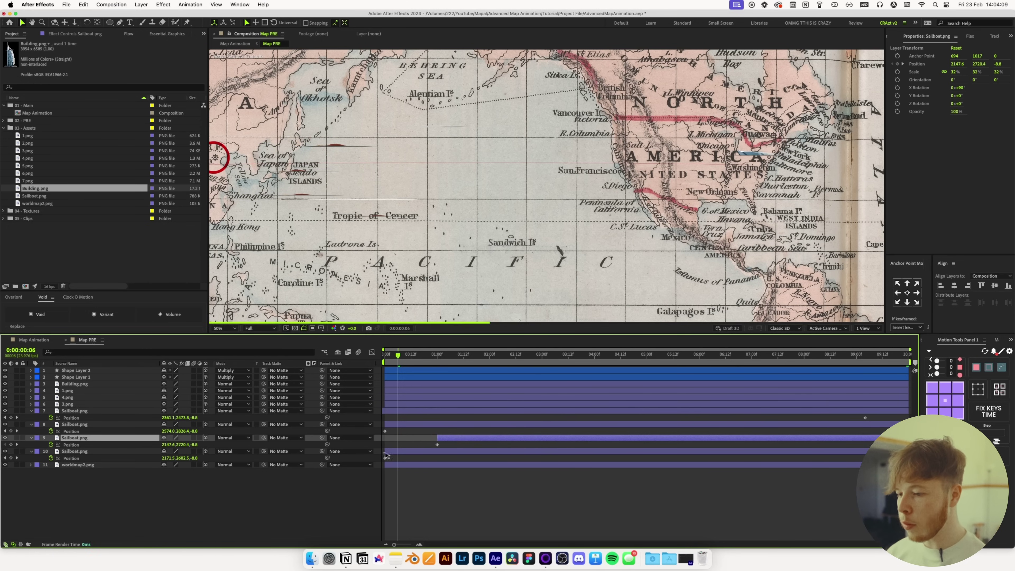
{"action": "left_click_drag", "start_coordinate": [399, 354], "coordinate": [703, 355]}
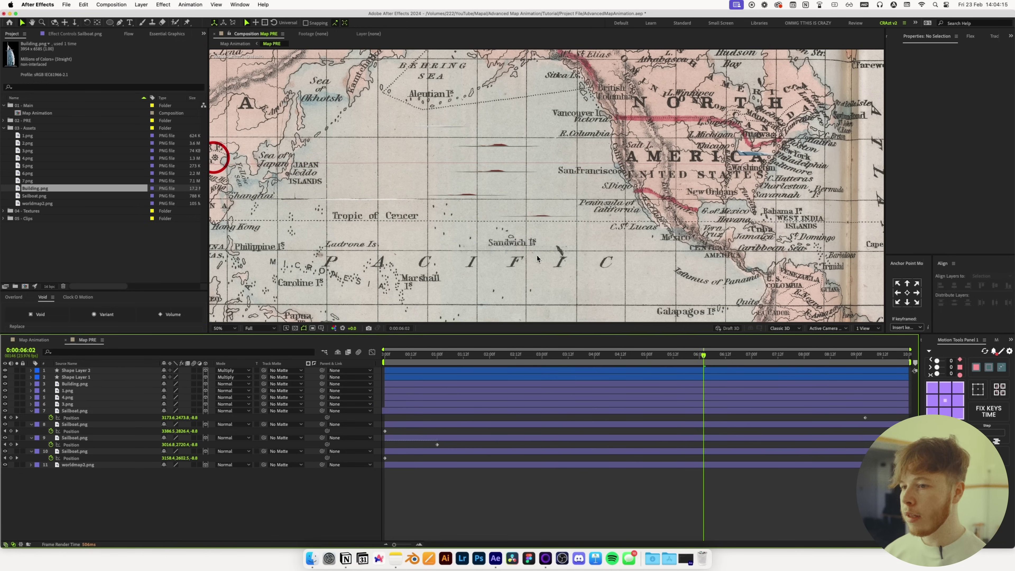
{"action": "left_click", "coordinate": [471, 480]}
{"action": "key", "text": "super+s"}
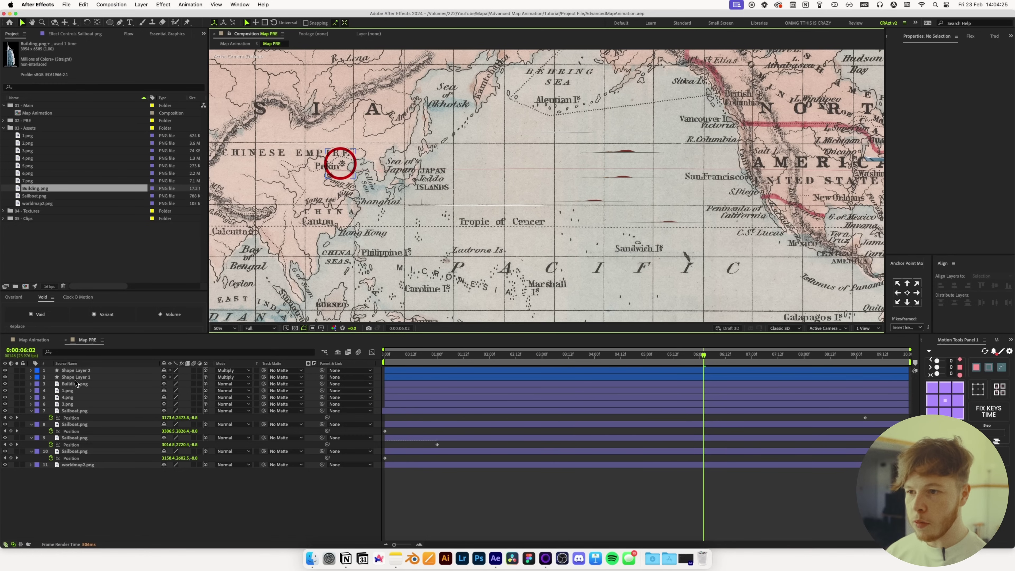
Keyframe the red circle's Scale from 0% at the first frame to 100% at 0:00:00:12
{"action": "left_click", "coordinate": [76, 379]}
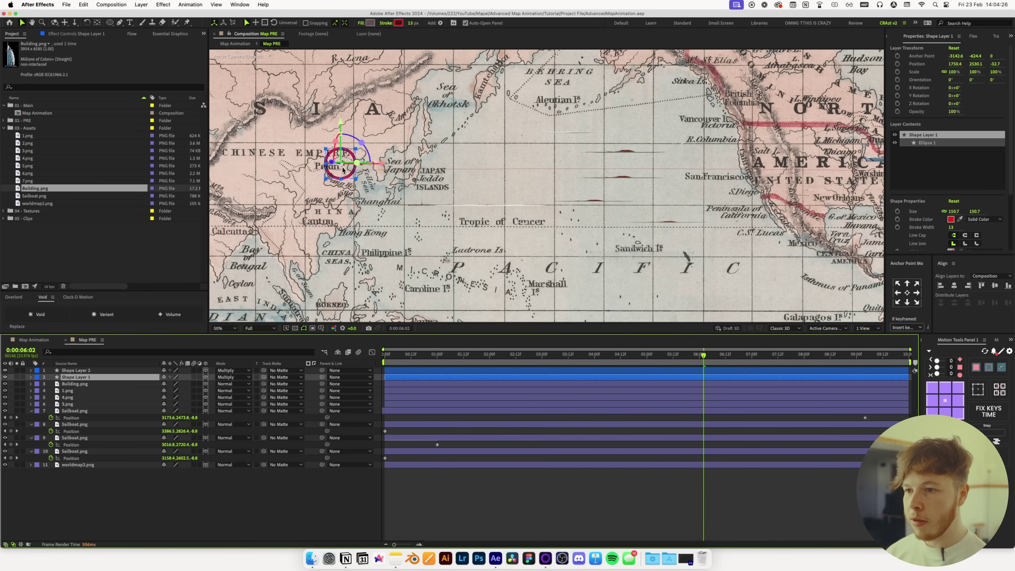
{"action": "key", "text": "s"}
{"action": "left_click_drag", "start_coordinate": [421, 355], "coordinate": [411, 355]}
{"action": "left_click", "coordinate": [50, 384]}
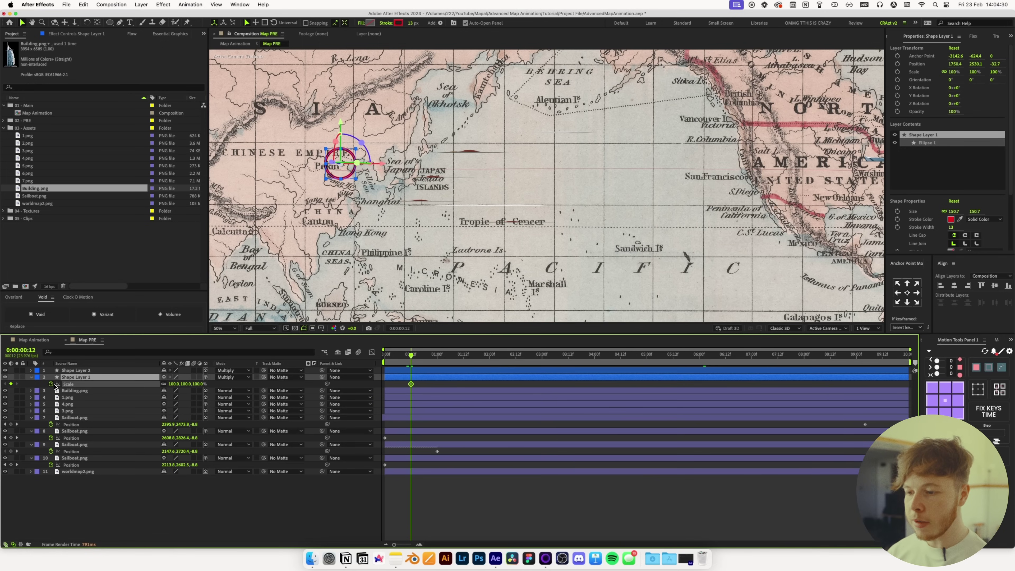
{"action": "key", "text": "Home"}
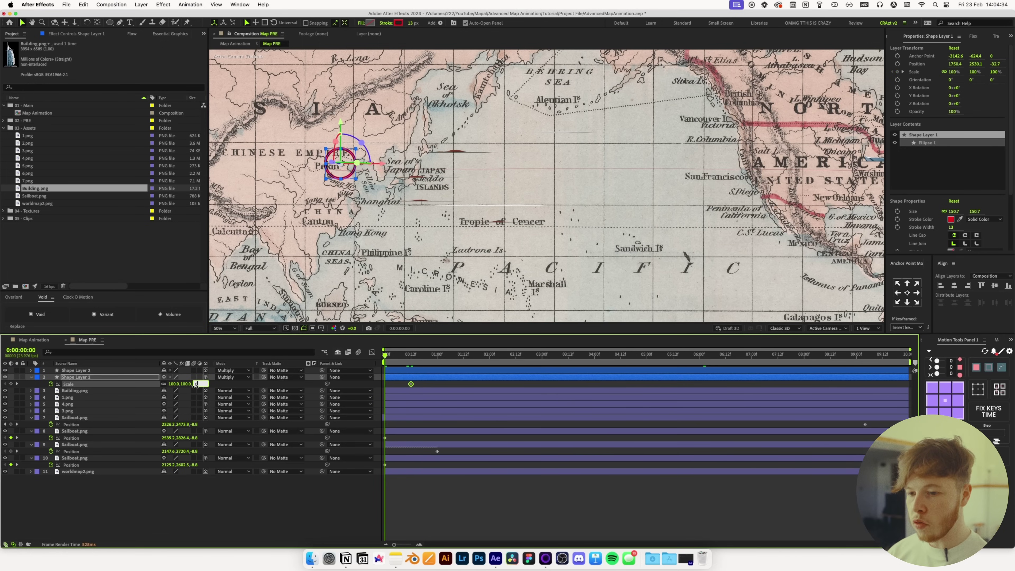
{"action": "key", "text": "Return"}
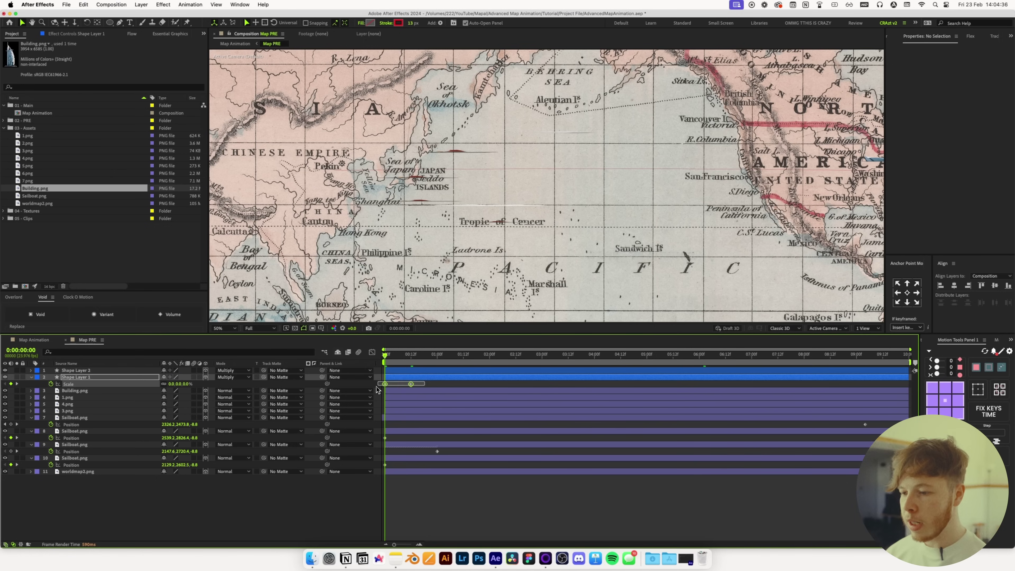
Ease the circle's Scale keyframes with the Flow preset curve 0.88, 0.14, 0.12, 0.86 and preview the animation
{"action": "left_click", "coordinate": [128, 35]}
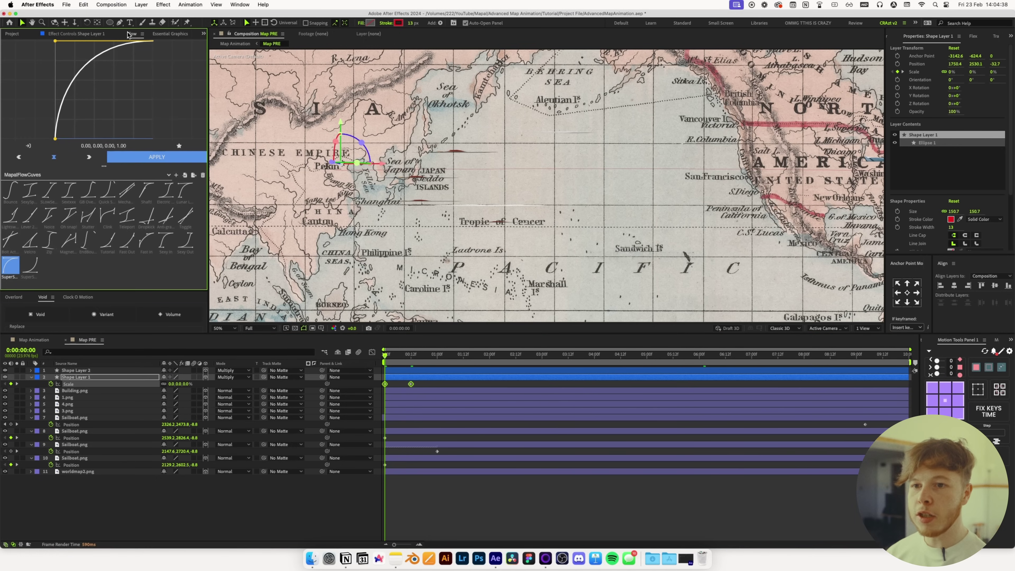
{"action": "left_click", "coordinate": [29, 190]}
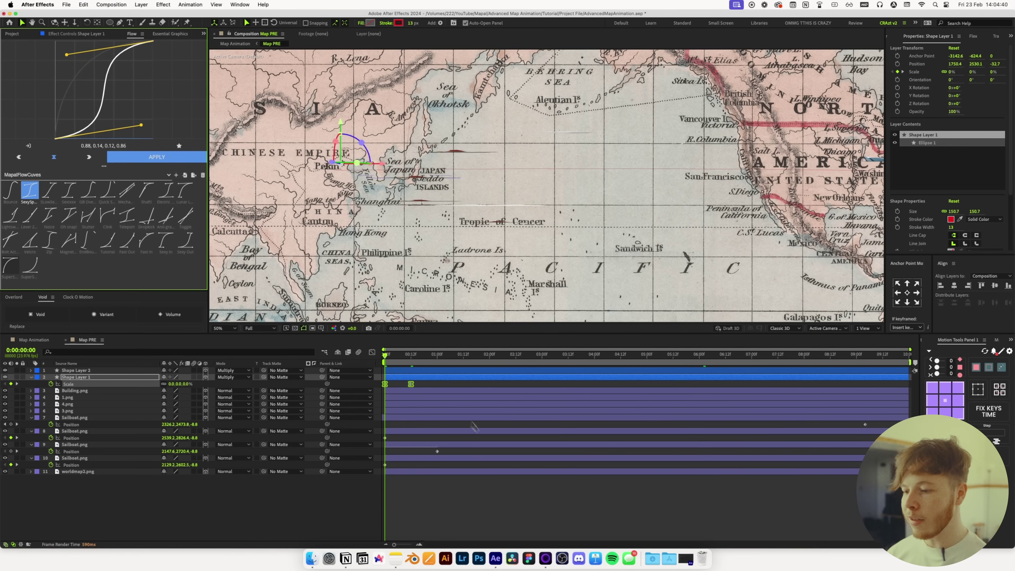
{"action": "left_click", "coordinate": [530, 499]}
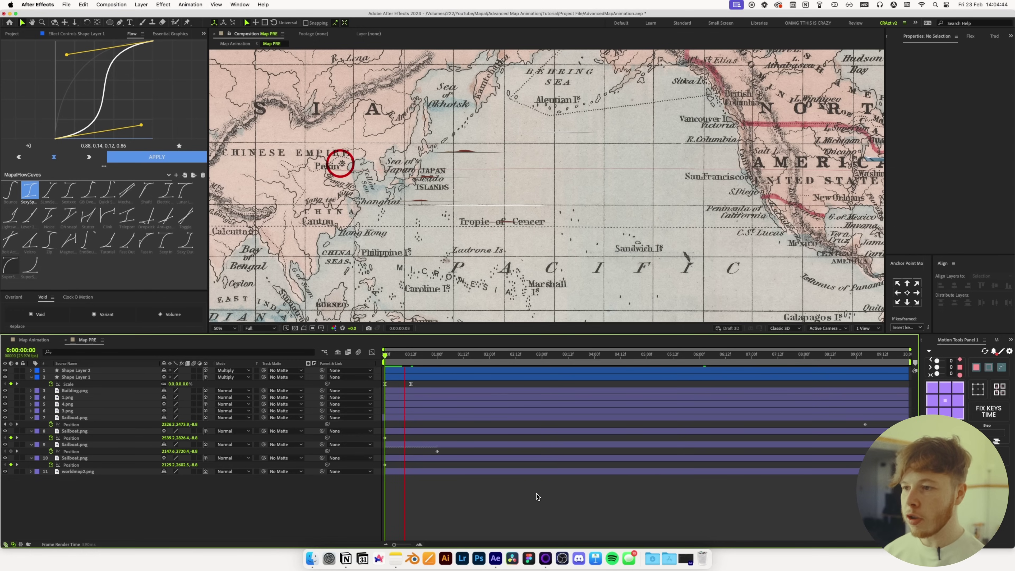
{"action": "key", "text": "shift+Page_Down"}
{"action": "key", "text": "v"}
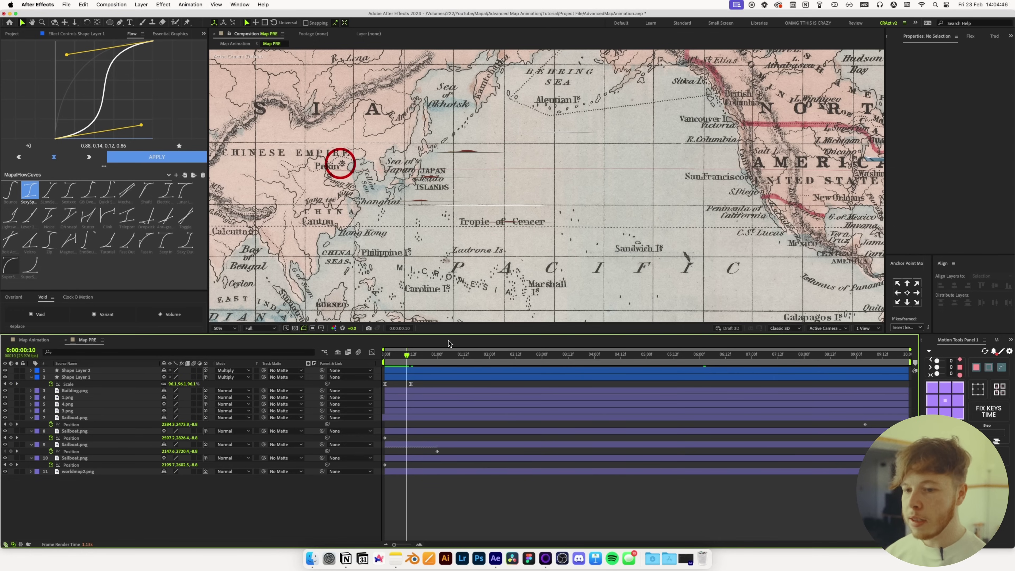
Add Trim Paths to the curved route line's shape layer and show the composition in two views with Custom View 1
{"action": "left_click", "coordinate": [74, 370]}
{"action": "left_click", "coordinate": [30, 370]}
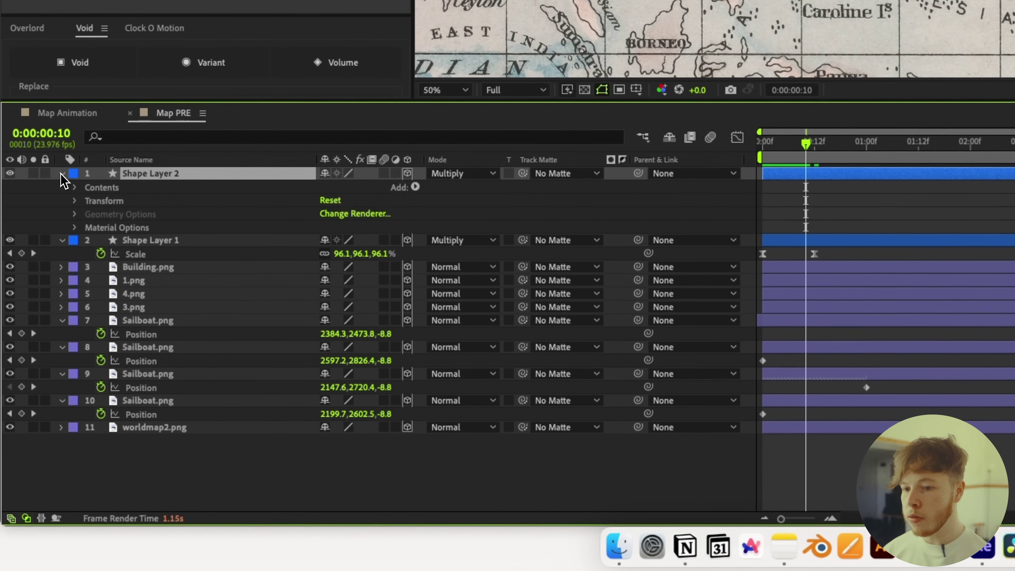
{"action": "left_click", "coordinate": [418, 183]}
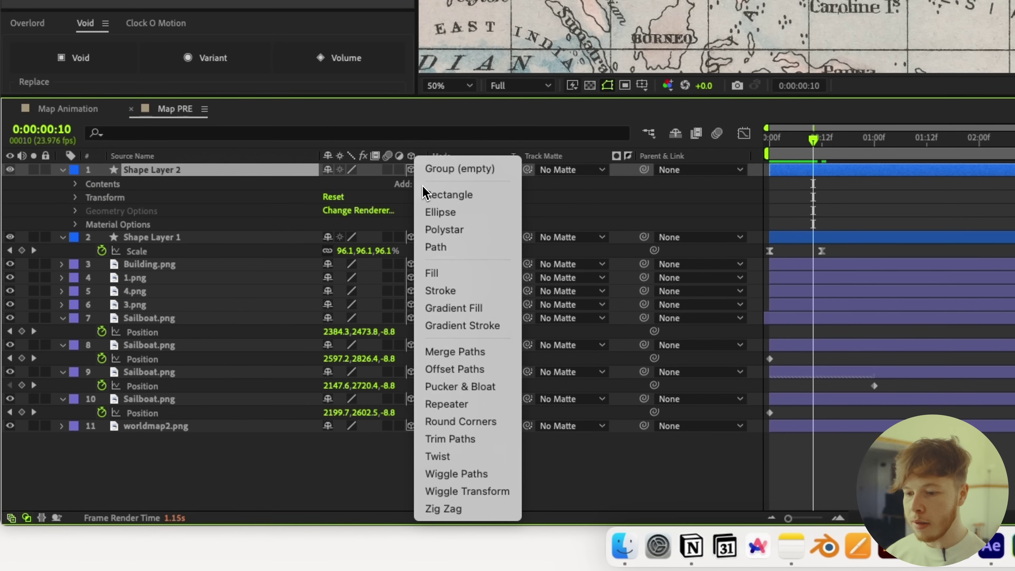
{"action": "left_click", "coordinate": [479, 440]}
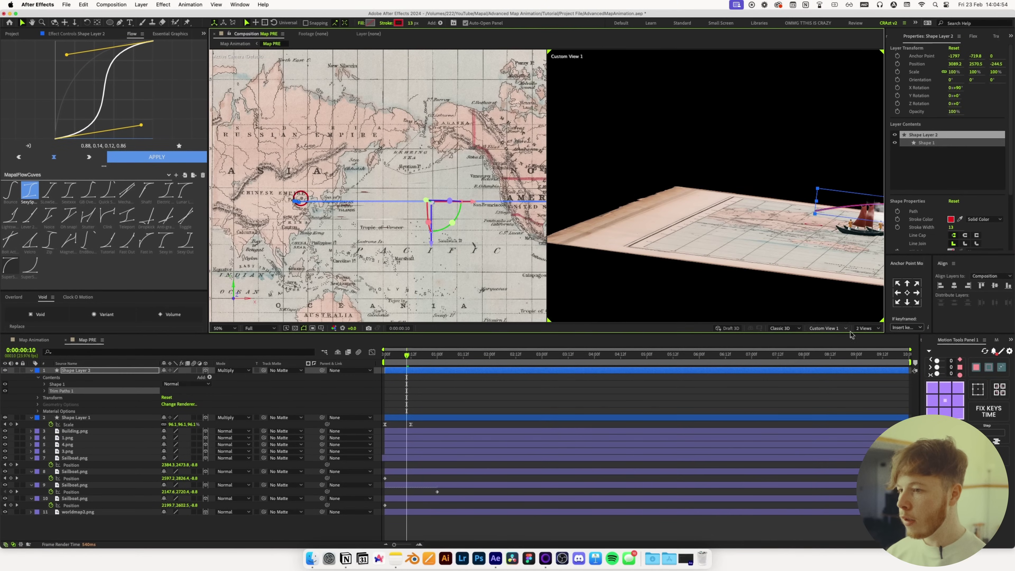
{"action": "scroll", "coordinate": [688, 234], "scroll_direction": "up", "scroll_amount": 5}
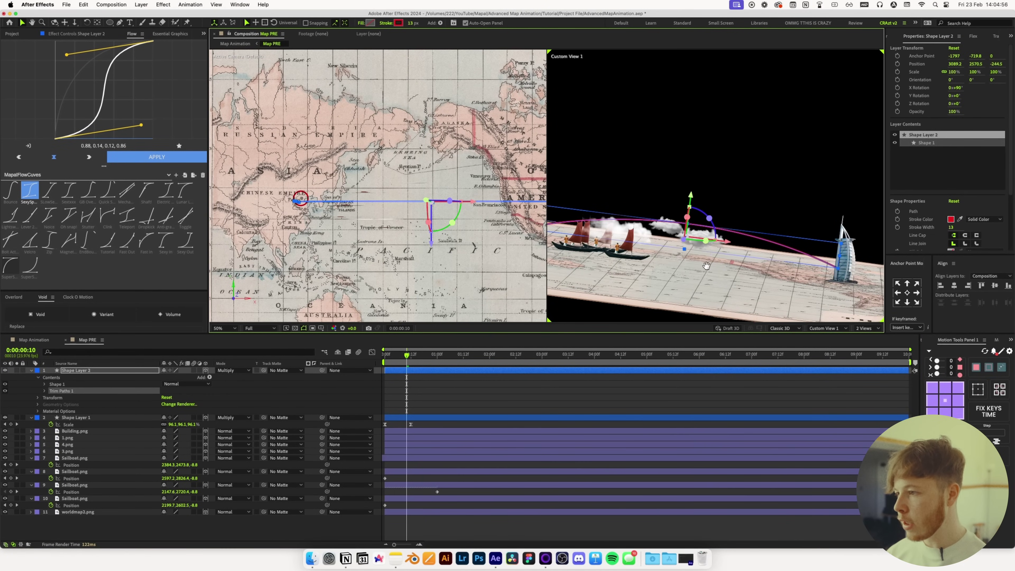
Keyframe the route line's Trim Paths End from 0% at the first frame to 100% at 0:00:09:23
{"action": "key", "text": "Home"}
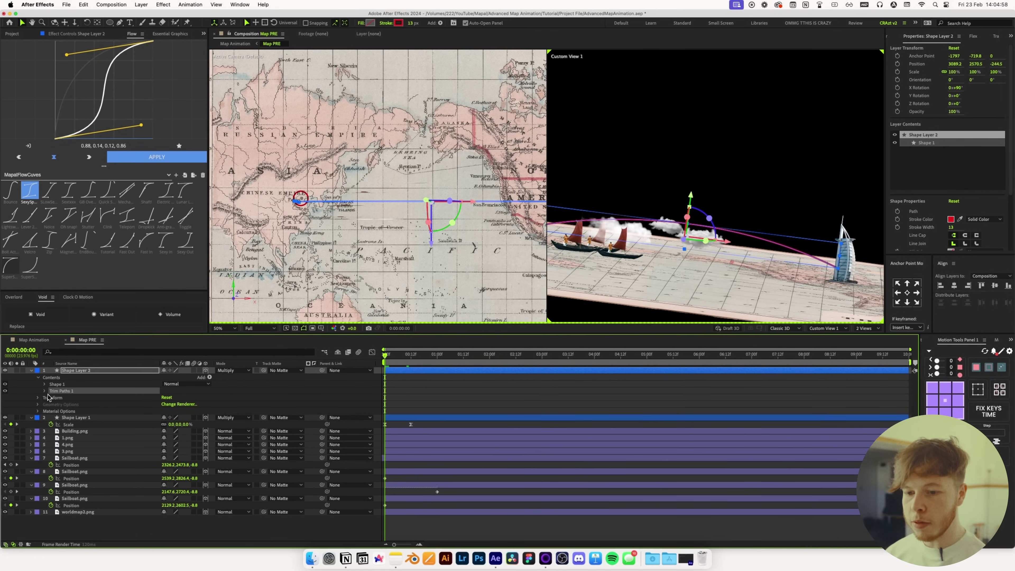
{"action": "left_click", "coordinate": [44, 391]}
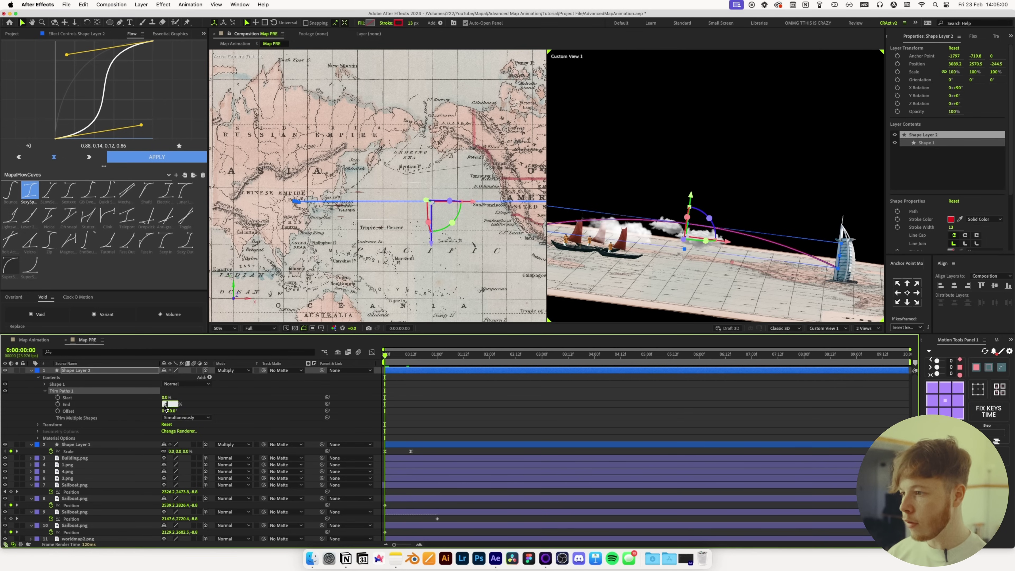
{"action": "type", "text": "0"}
{"action": "key", "text": "Return"}
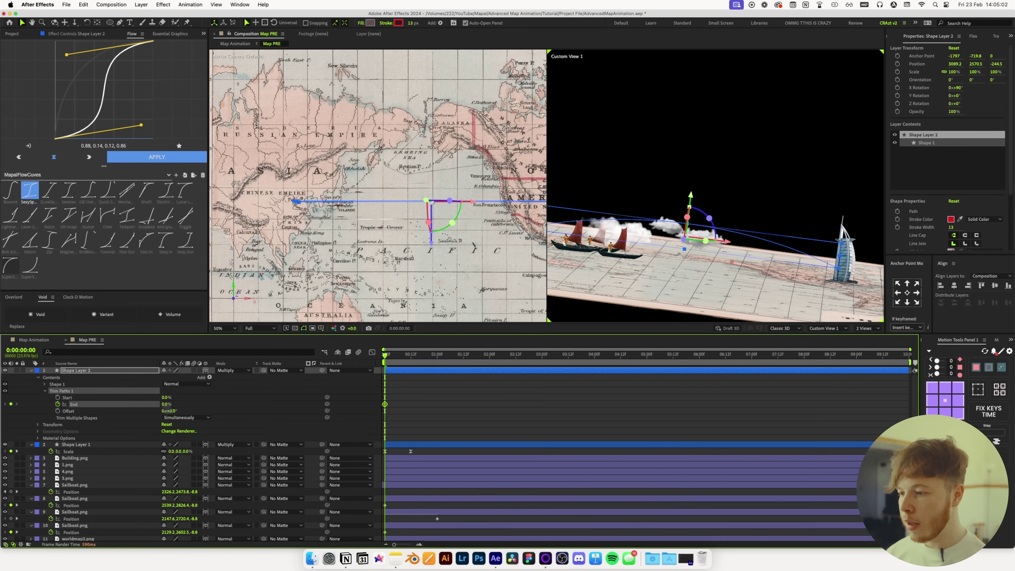
{"action": "key", "text": "End"}
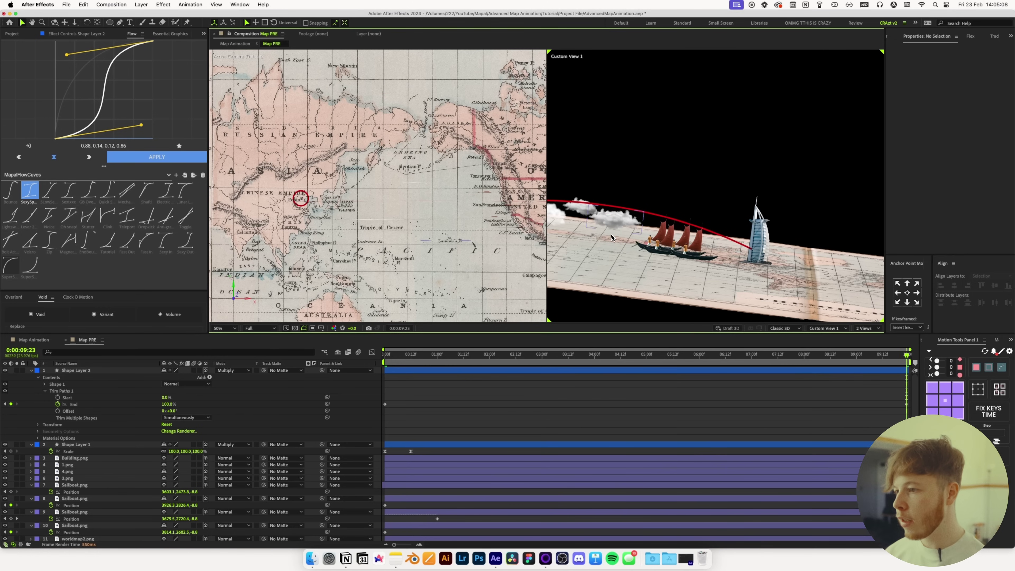
Duplicate the 1.png cloud and place the copy behind the building, at about X 4627, Y 2427, Z -335
{"action": "left_click", "coordinate": [623, 228]}
{"action": "key", "text": "super+d"}
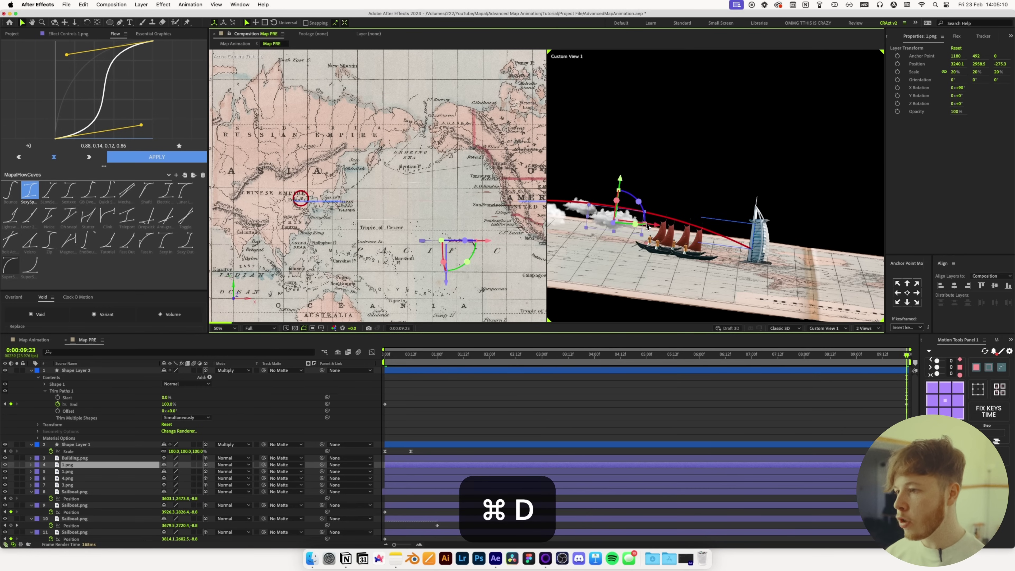
{"action": "left_click_drag", "start_coordinate": [656, 226], "coordinate": [813, 245]}
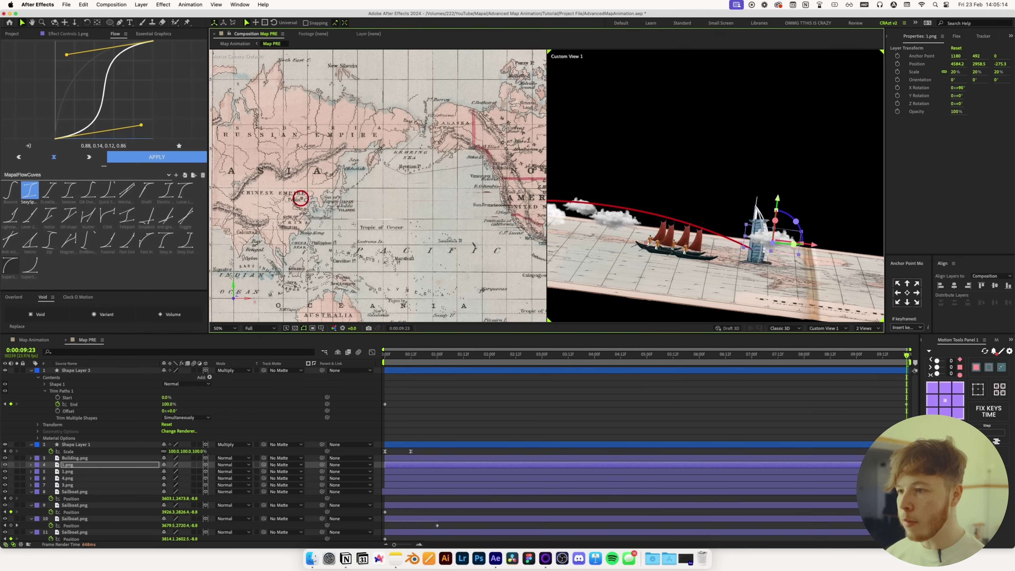
{"action": "left_click_drag", "start_coordinate": [526, 212], "coordinate": [354, 219]}
{"action": "left_click_drag", "start_coordinate": [773, 242], "coordinate": [783, 231]}
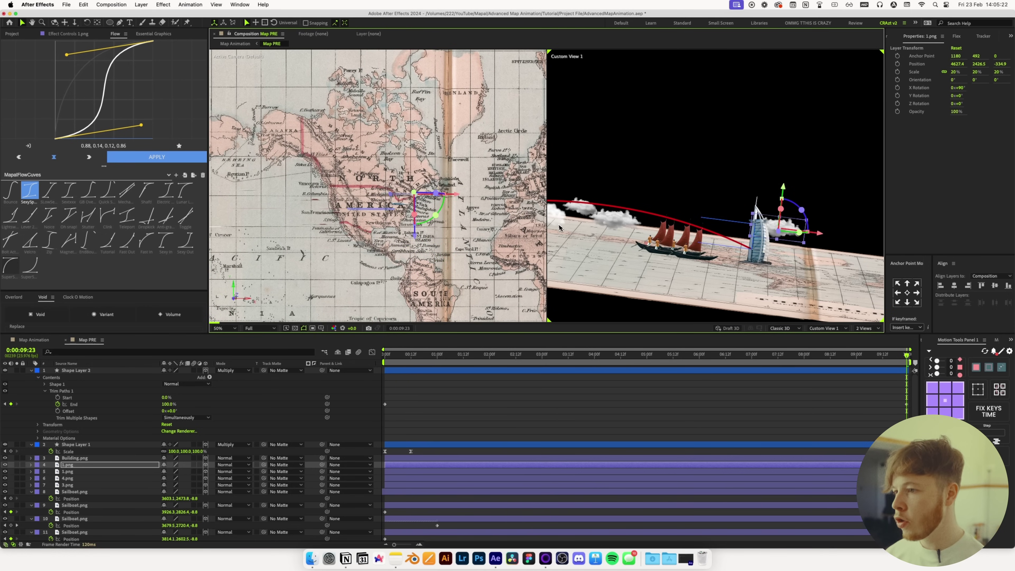
Duplicate the 3.png cloud and move the copy east, next to the building
{"action": "left_click", "coordinate": [560, 214]}
{"action": "key", "text": "cmd+d"}
{"action": "left_click_drag", "start_coordinate": [238, 227], "coordinate": [427, 230]}
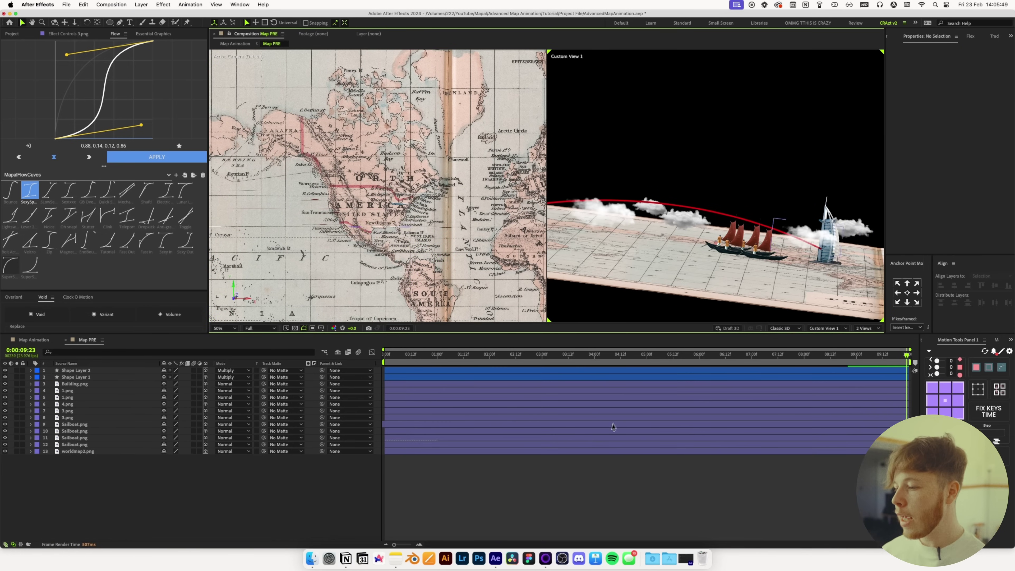
Add the expression wiggle(0.5,10) to the Position of the lower 3.png cloud layer
{"action": "left_click", "coordinate": [609, 227]}
{"action": "key", "text": "p"}
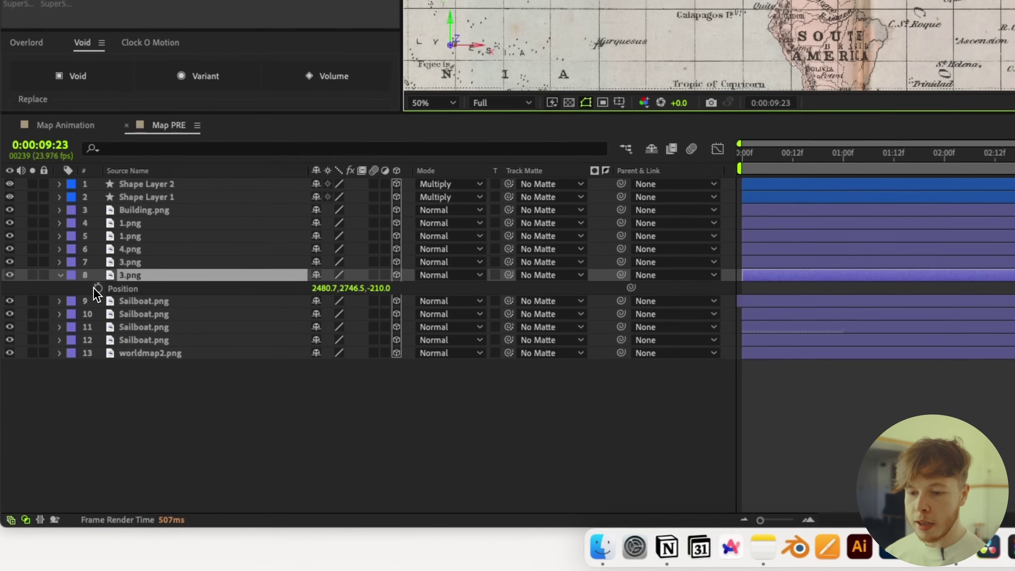
{"action": "left_click", "coordinate": [51, 424], "text": "alt"}
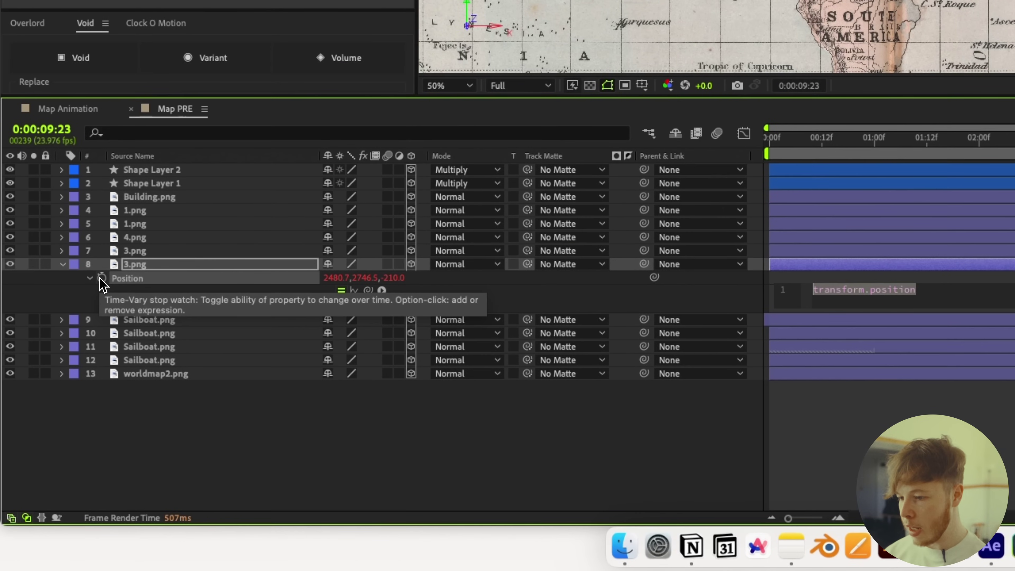
{"action": "type", "text": "wiggle()"}
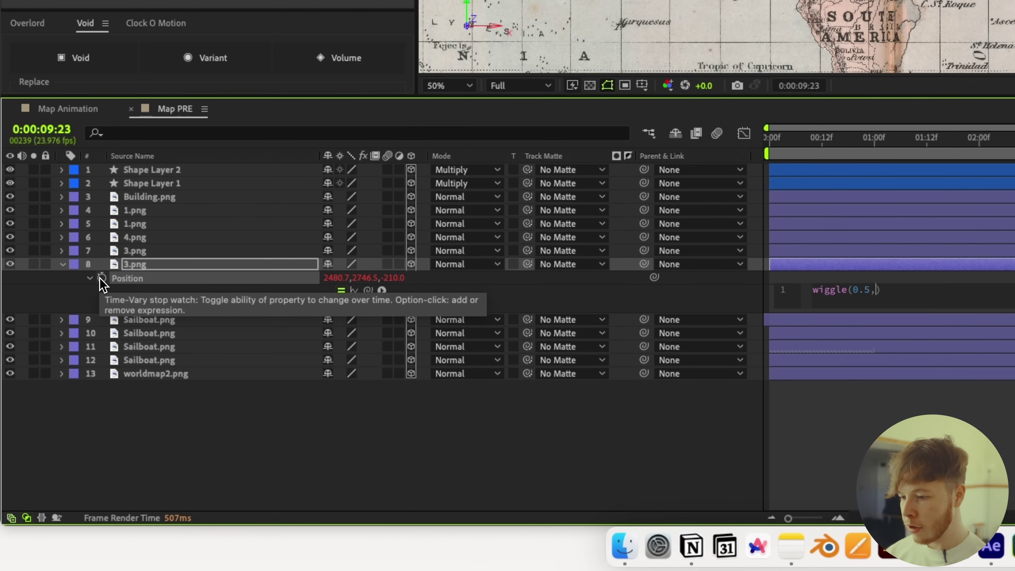
{"action": "left_click", "coordinate": [429, 451]}
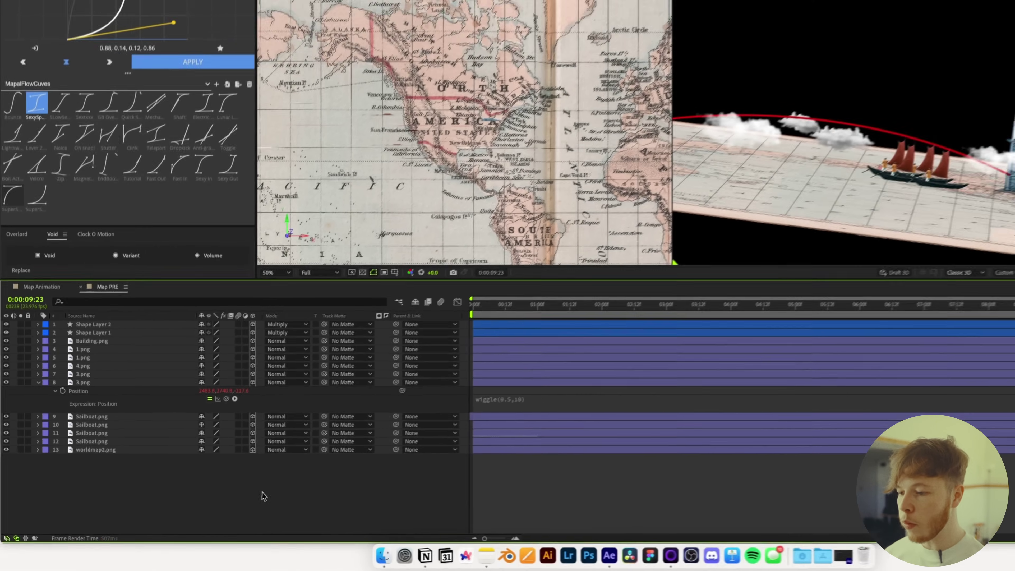
Review the cloud's movement from the start and change its Position expression to wiggle(0.5,20)
{"action": "left_click_drag", "start_coordinate": [811, 140], "coordinate": [756, 143]}
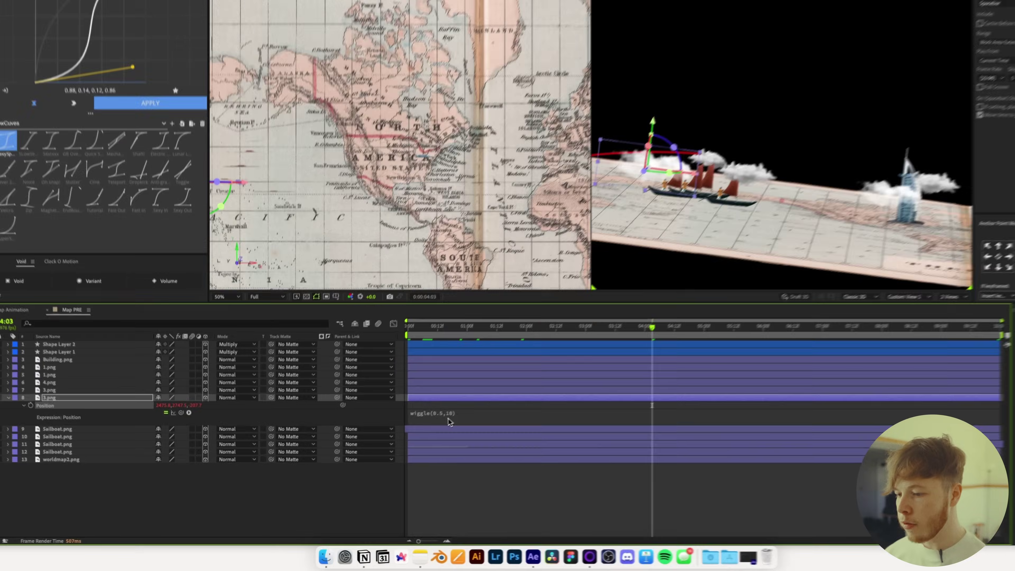
{"action": "left_click", "coordinate": [422, 433]}
{"action": "left_click", "coordinate": [438, 431]}
{"action": "key", "text": "Delete"}
{"action": "type", "text": "20"}
{"action": "key", "text": "BackSpace"}
Copy only the Position expression from the lower 3.png cloud and paste it onto the other four cloud layers
{"action": "right_click", "coordinate": [136, 279]}
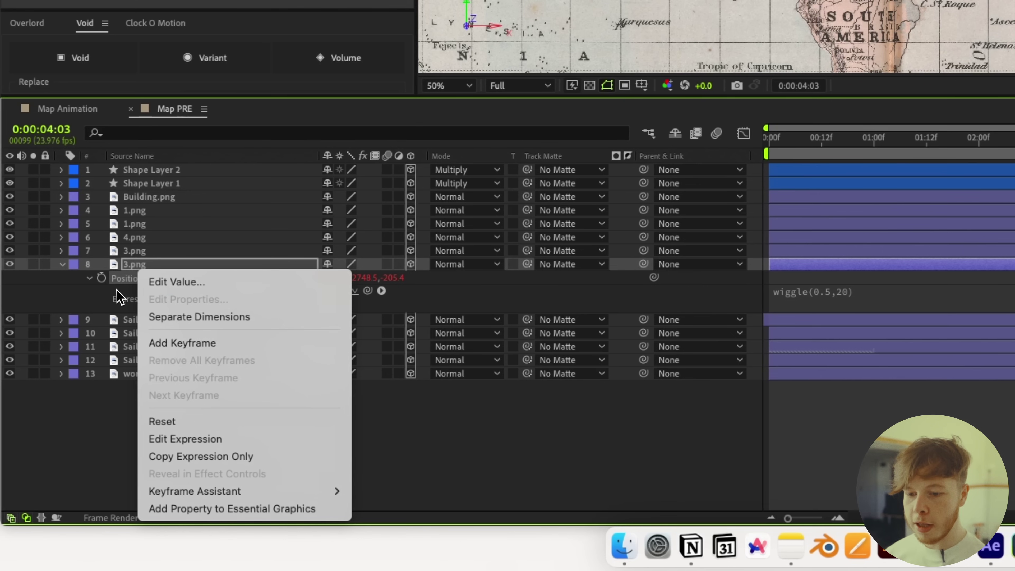
{"action": "left_click", "coordinate": [200, 457]}
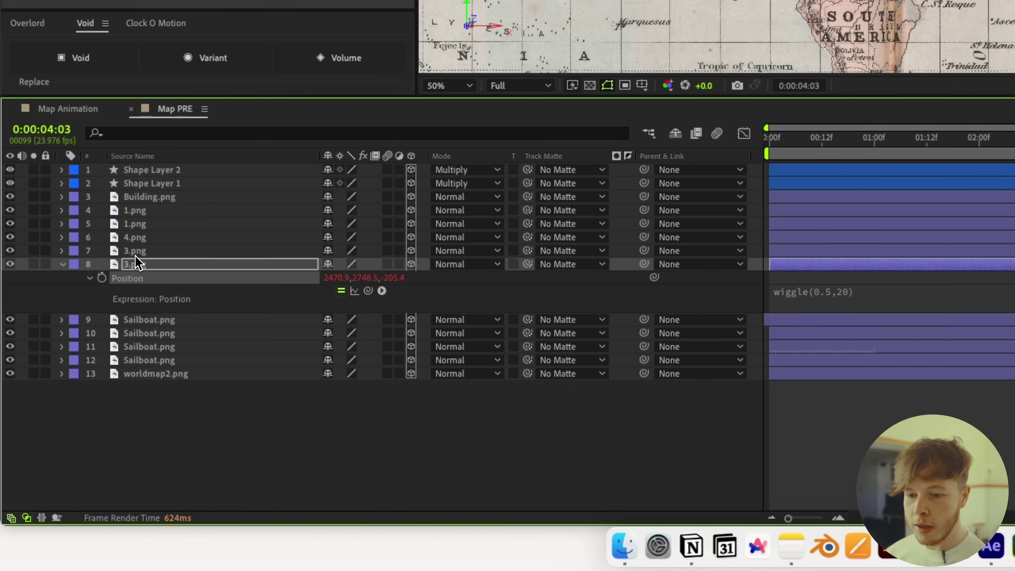
{"action": "left_click", "coordinate": [135, 251]}
{"action": "left_click", "coordinate": [135, 211], "text": "shift"}
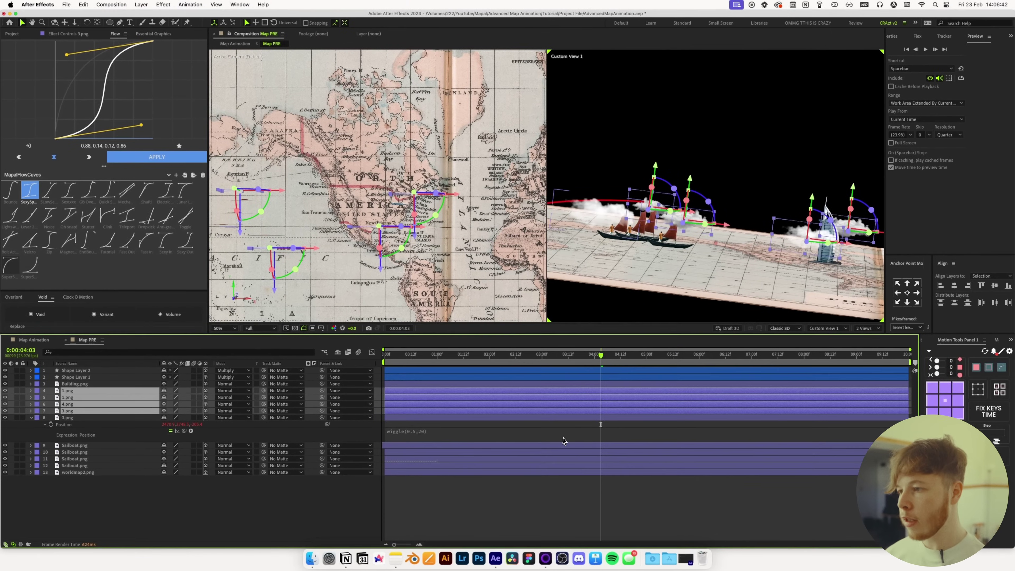
{"action": "key", "text": "cmd+v"}
{"action": "left_click", "coordinate": [554, 512]}
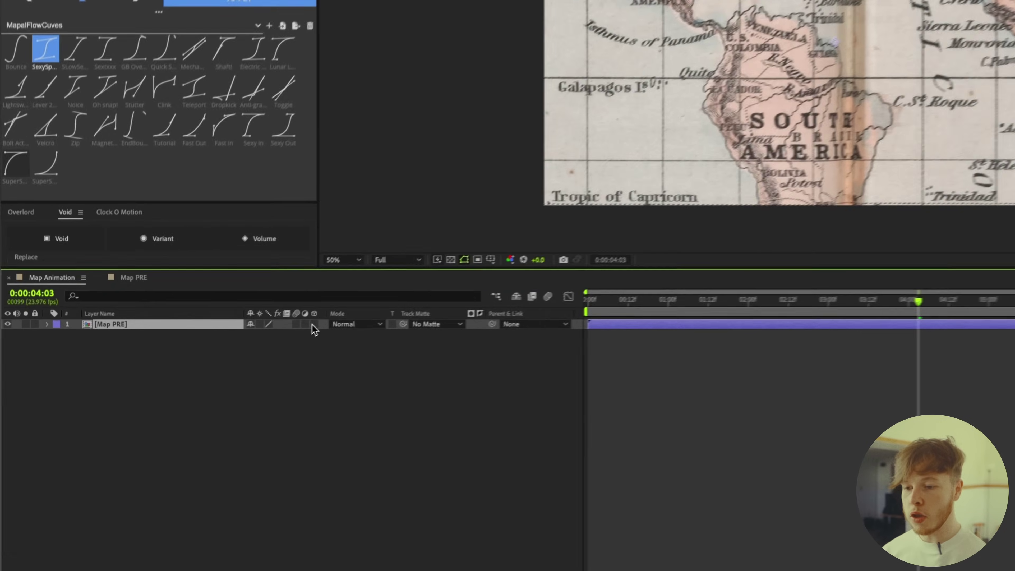
Make the Map PRE layer 3D in the Map Animation composition and collapse its transformations
{"action": "left_click", "coordinate": [205, 370]}
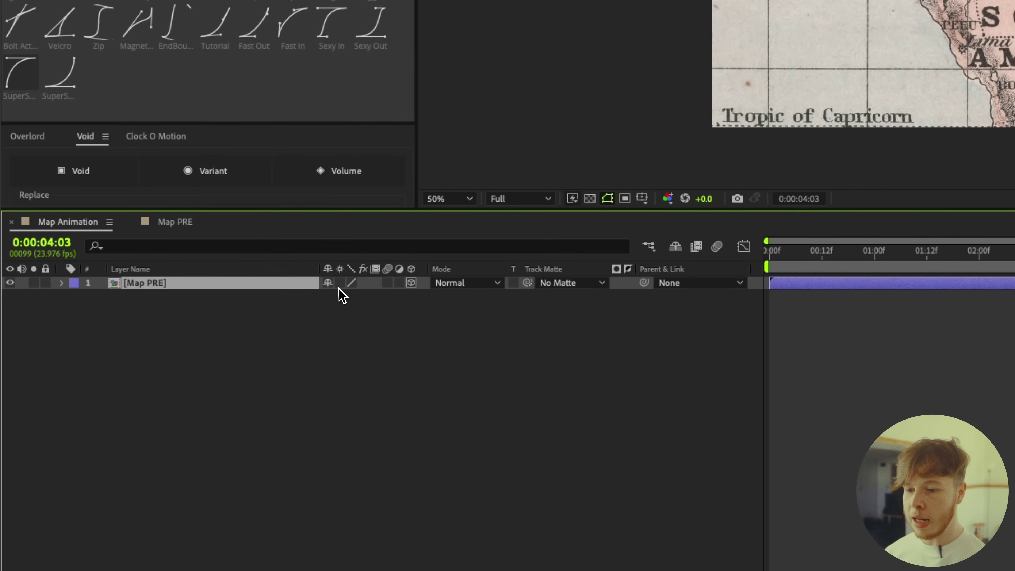
{"action": "left_click", "coordinate": [340, 285]}
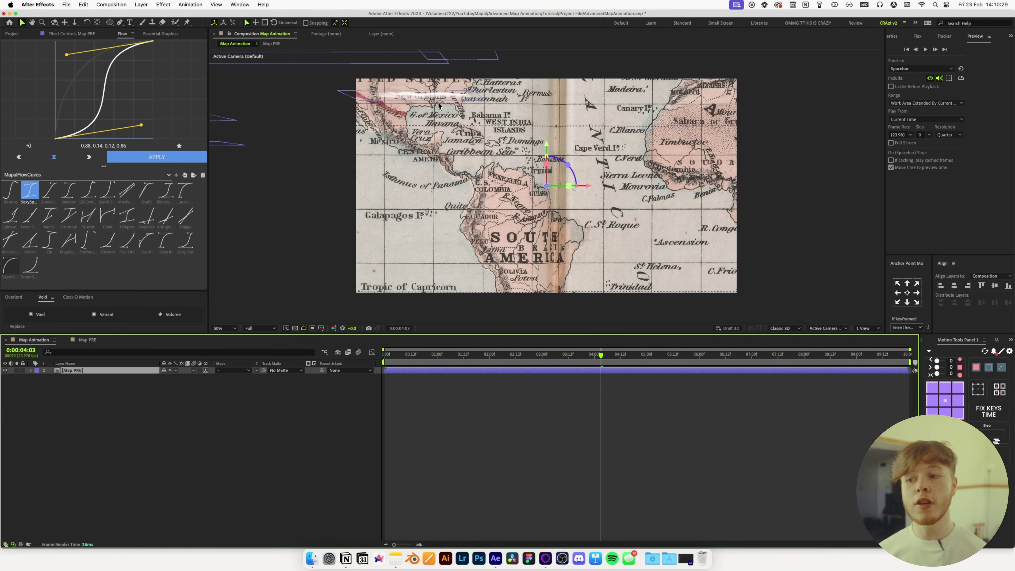
{"action": "left_click", "coordinate": [189, 391]}
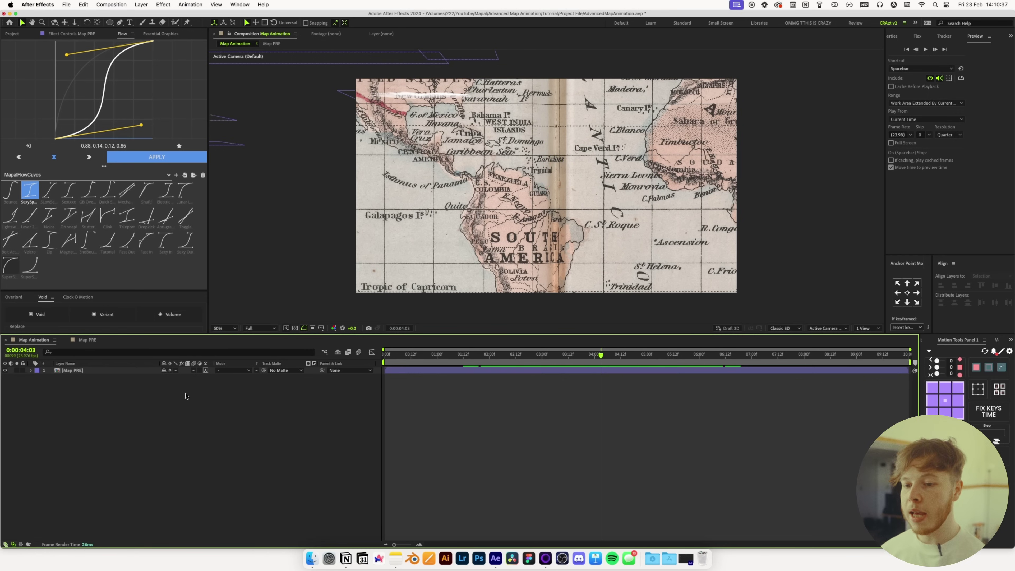
Add a 50mm two-node camera named Camera 1 to the Map Animation composition
{"action": "right_click", "coordinate": [133, 406]}
{"action": "mouse_move", "coordinate": [232, 291]}
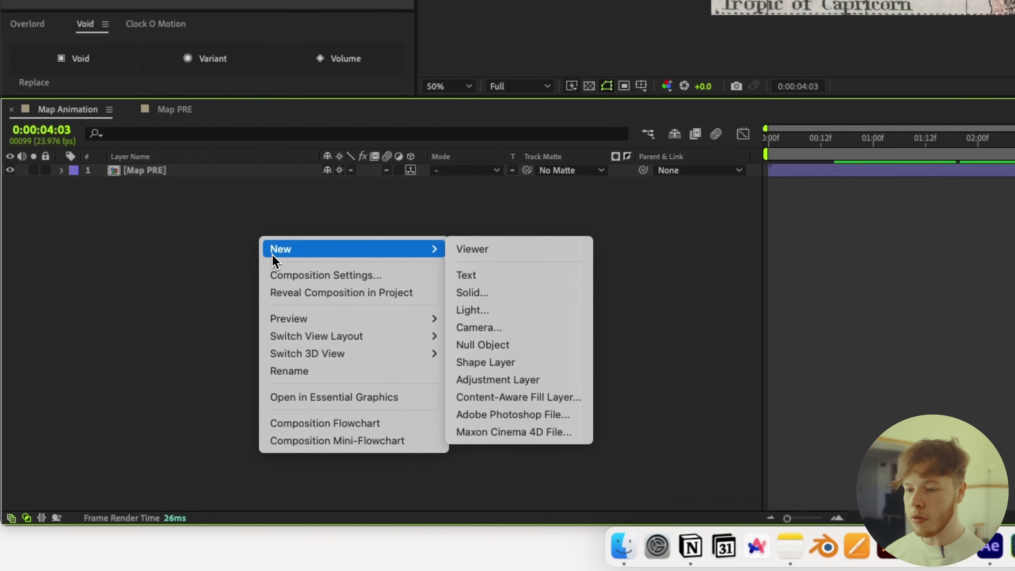
{"action": "left_click", "coordinate": [502, 334]}
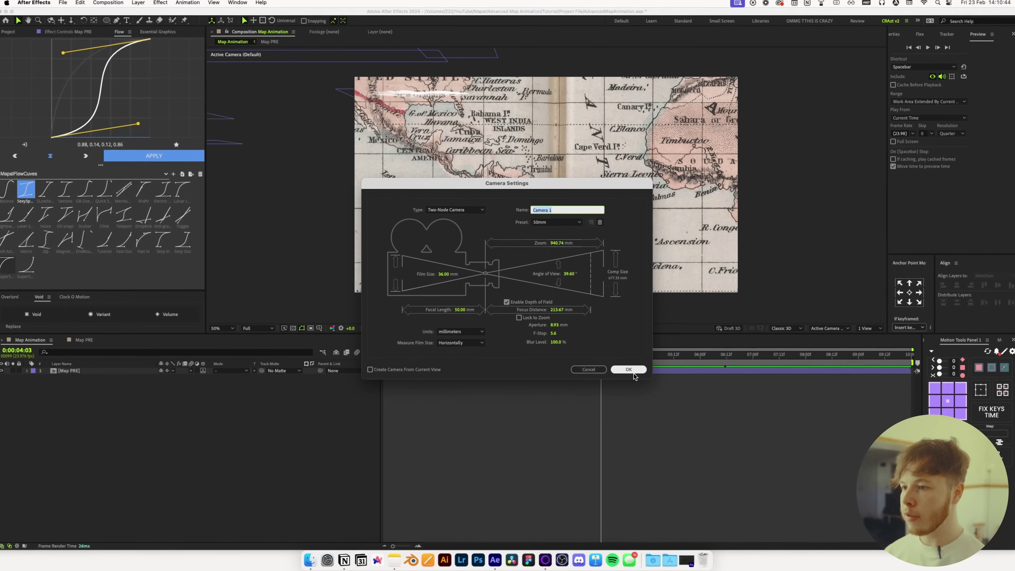
{"action": "left_click", "coordinate": [633, 373]}
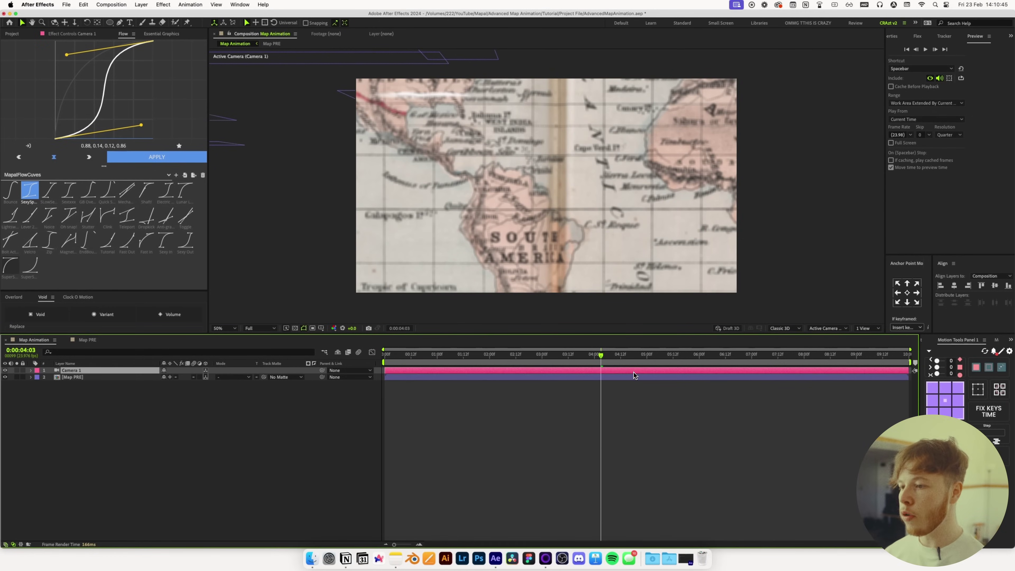
Find the Depth of Field option of Camera 1 by filtering for "dep" and turn it off
{"action": "left_click", "coordinate": [74, 355]}
{"action": "type", "text": "dep"}
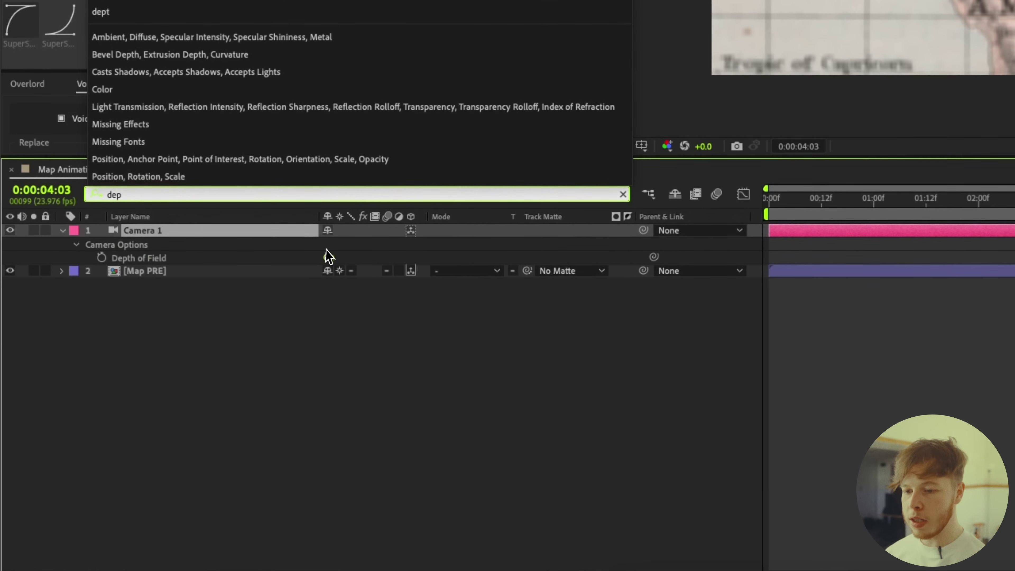
{"action": "left_click", "coordinate": [328, 256]}
{"action": "left_click", "coordinate": [339, 376]}
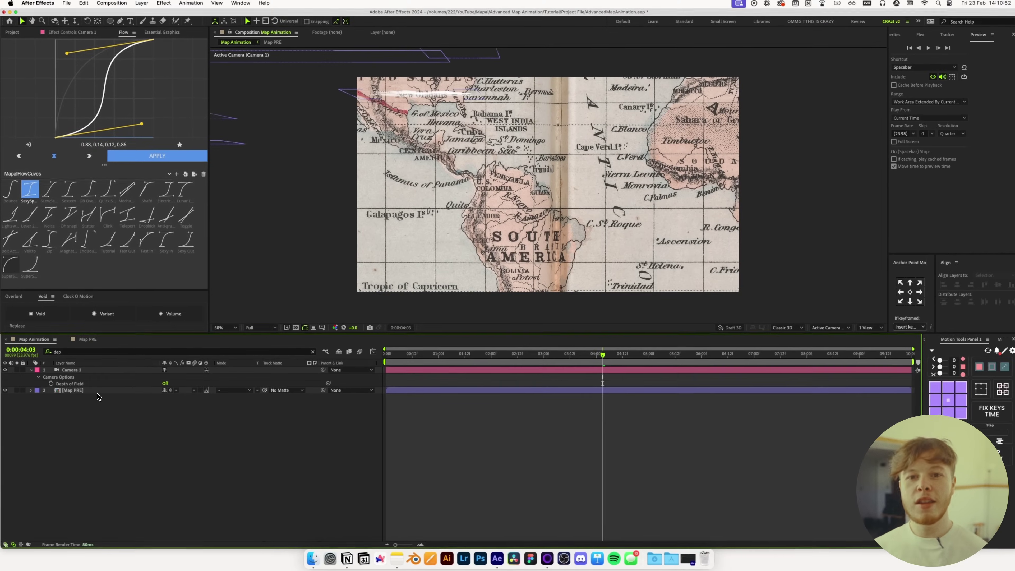
Reposition the Map PRE layer so the sailboats in the North Pacific sit mid-frame, using the proportional grid as a temporary guide
{"action": "left_click", "coordinate": [97, 391]}
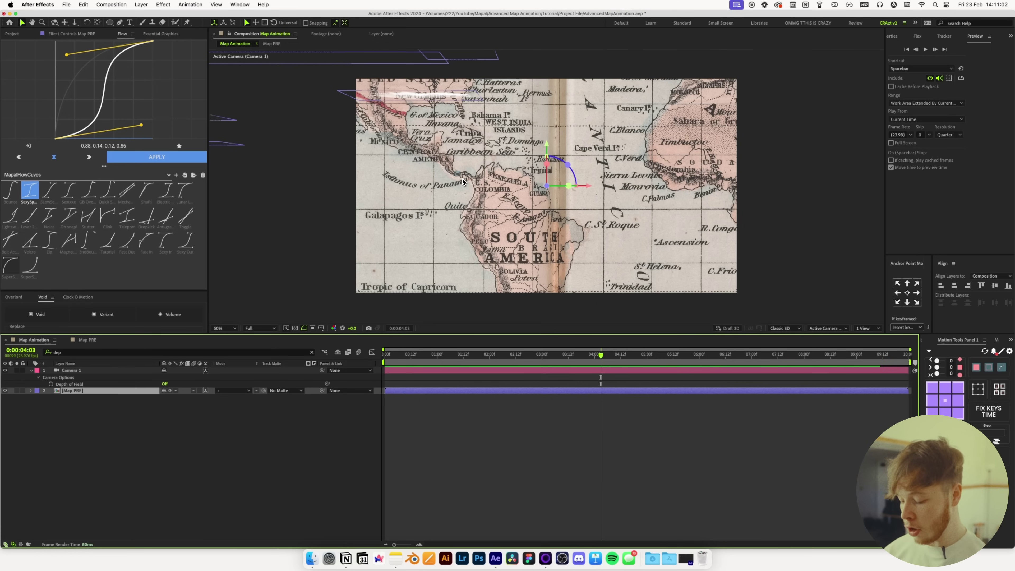
{"action": "key", "text": "alt+apostrophe"}
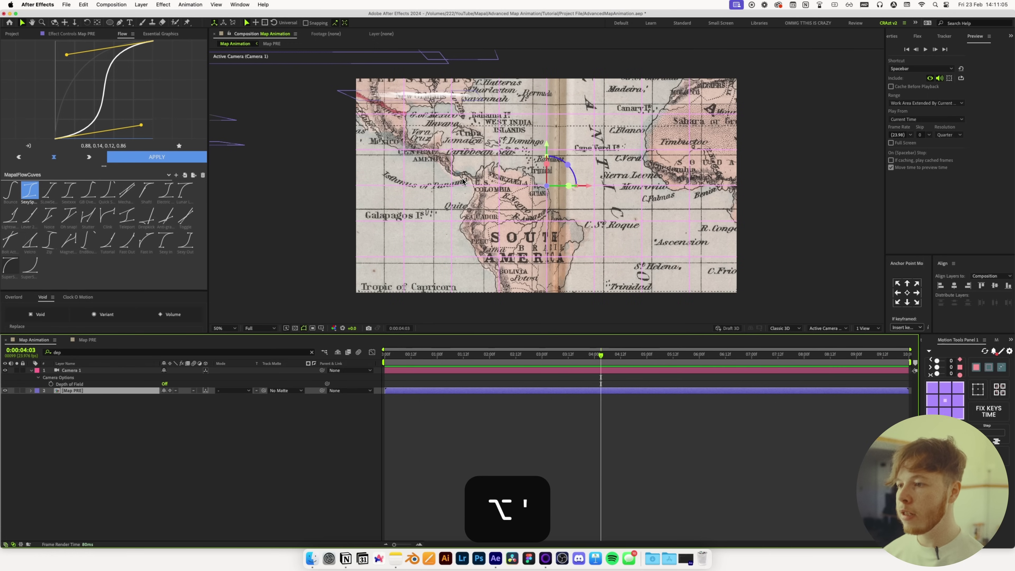
{"action": "left_click_drag", "start_coordinate": [518, 169], "coordinate": [976, 287]}
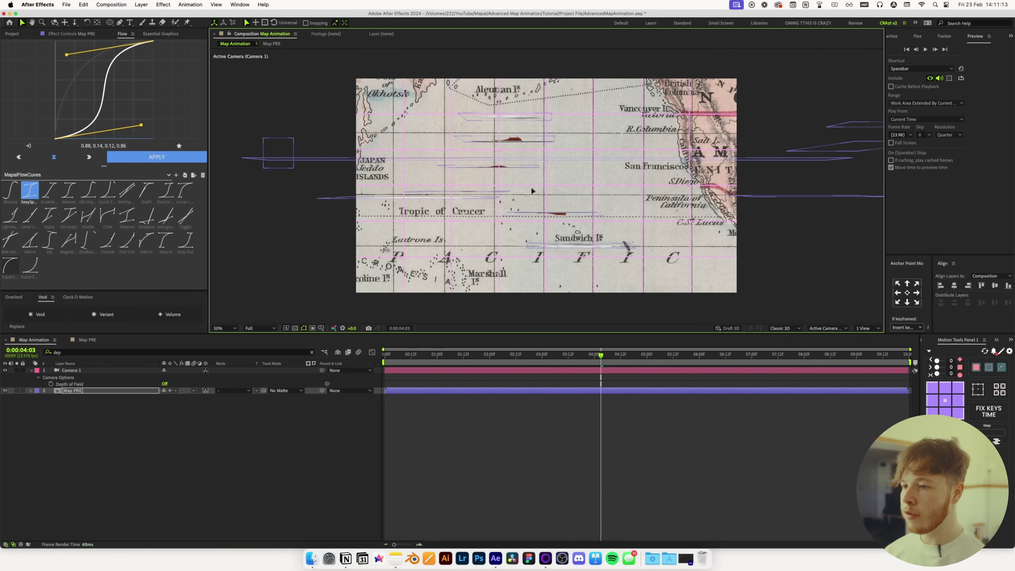
{"action": "key", "text": "alt+apostrophe"}
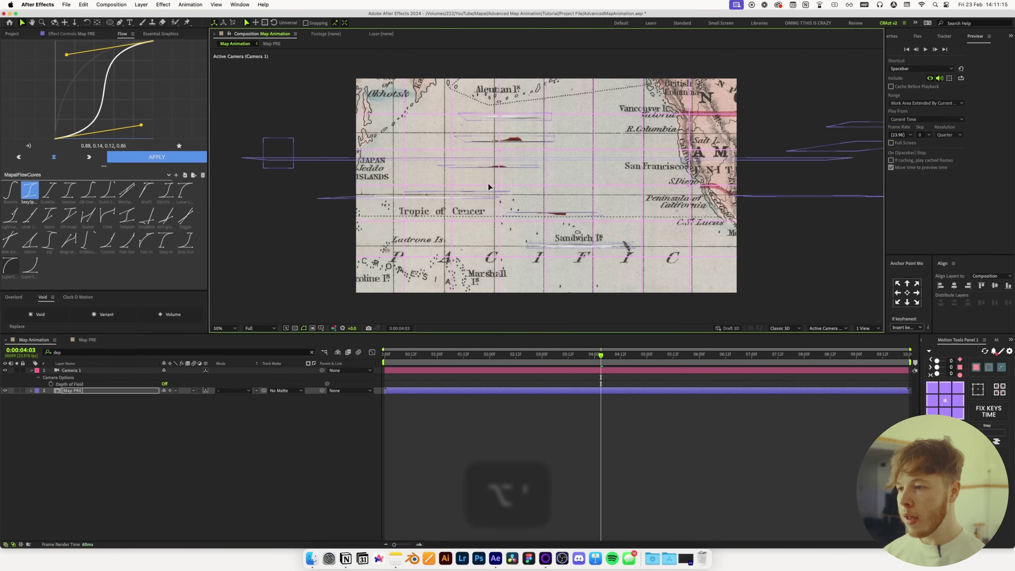
{"action": "left_click", "coordinate": [164, 454]}
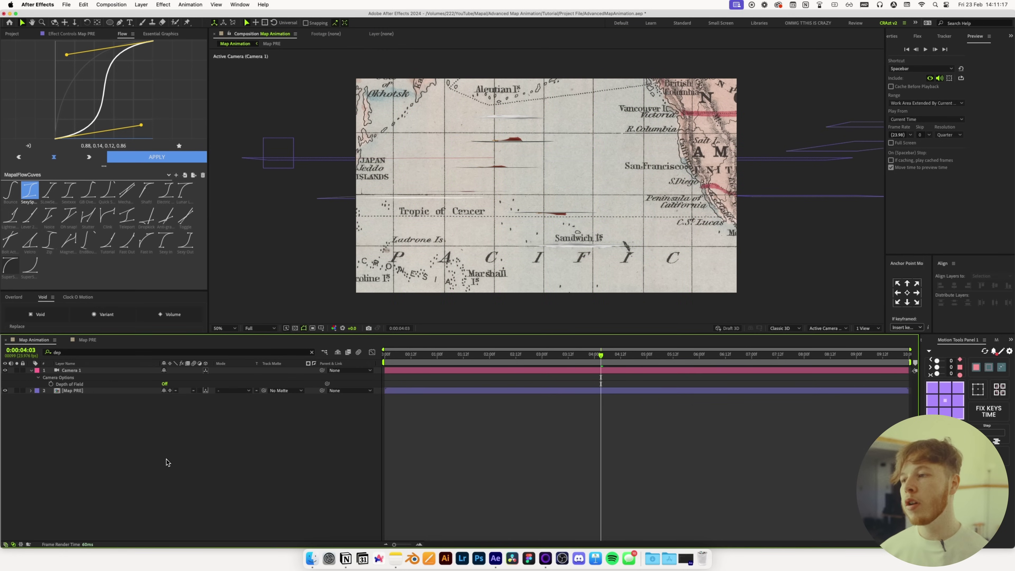
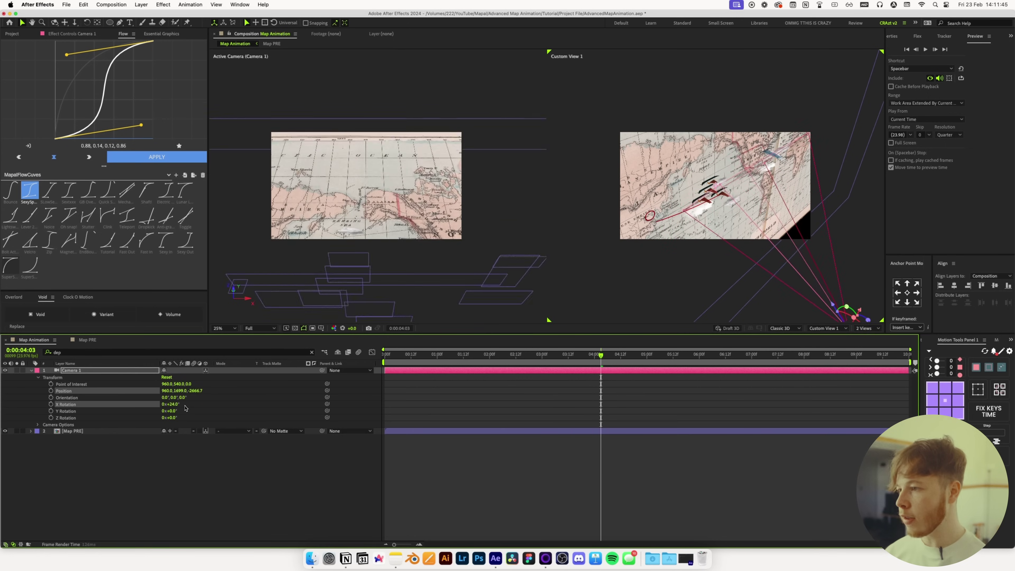
Undo the test changes to Camera 1's Position and X Rotation and deselect the camera
{"action": "key", "text": "super+z"}
{"action": "key", "text": "super+z"}
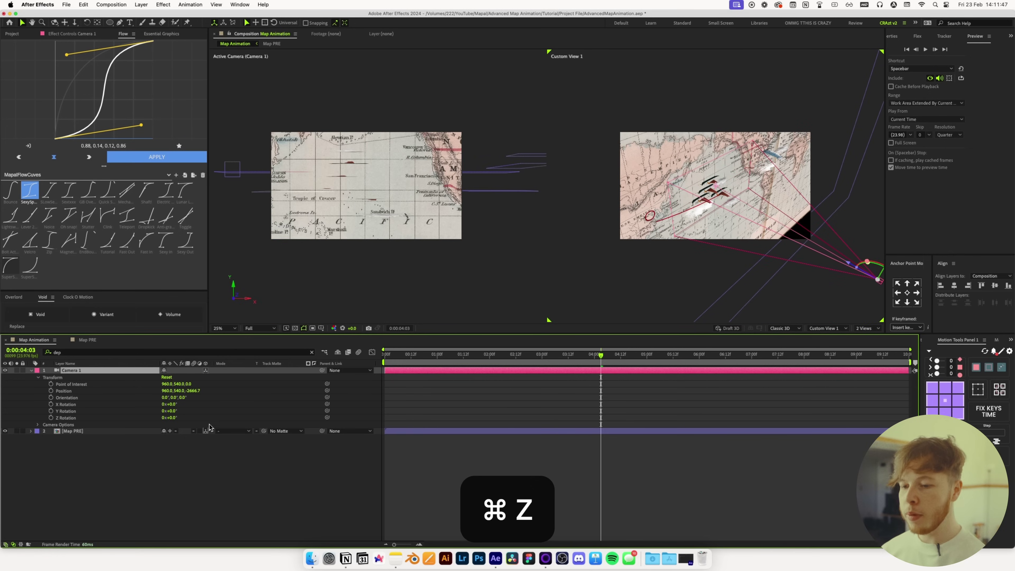
{"action": "left_click", "coordinate": [179, 467]}
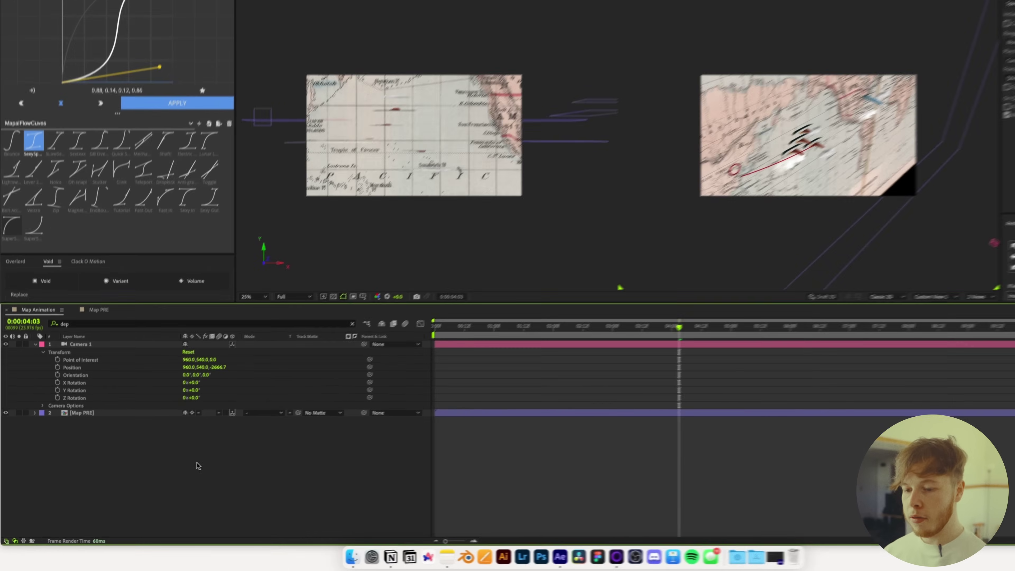
Add a null object to the Map Animation composition and duplicate it twice to get three 3D nulls
{"action": "right_click", "coordinate": [175, 466]}
{"action": "mouse_move", "coordinate": [185, 443]}
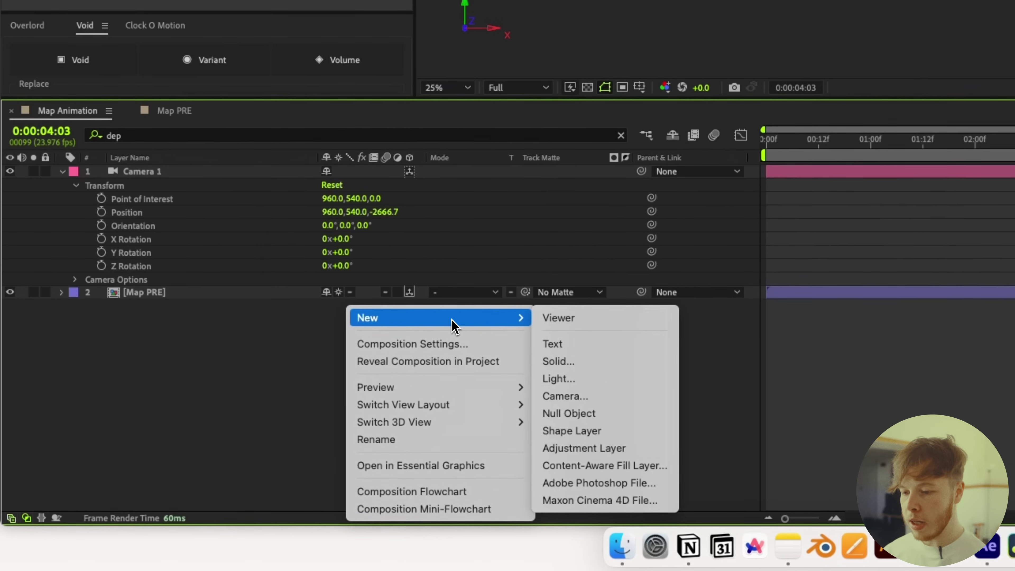
{"action": "left_click", "coordinate": [582, 412]}
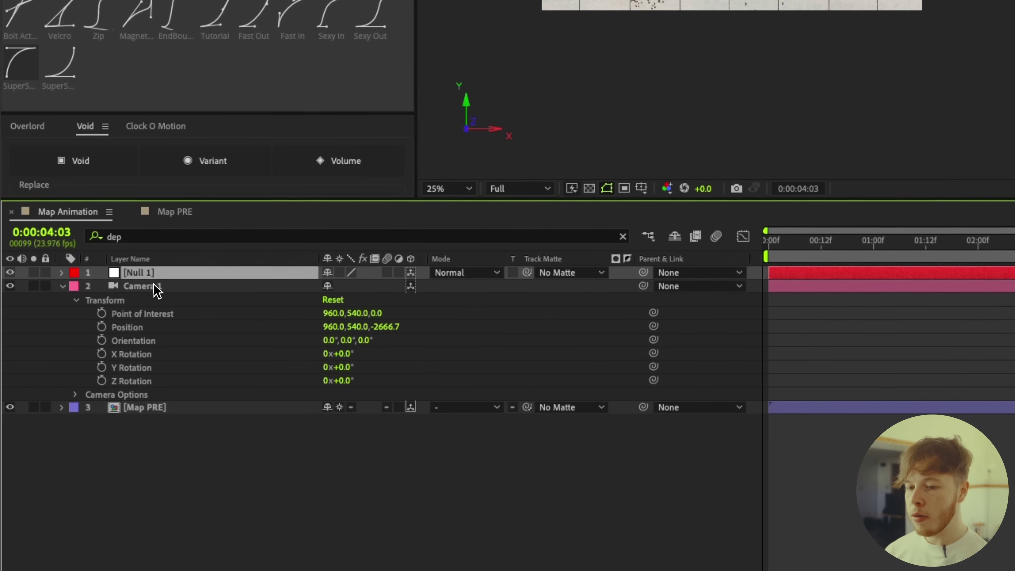
{"action": "key", "text": "super+d"}
{"action": "key", "text": "super+d"}
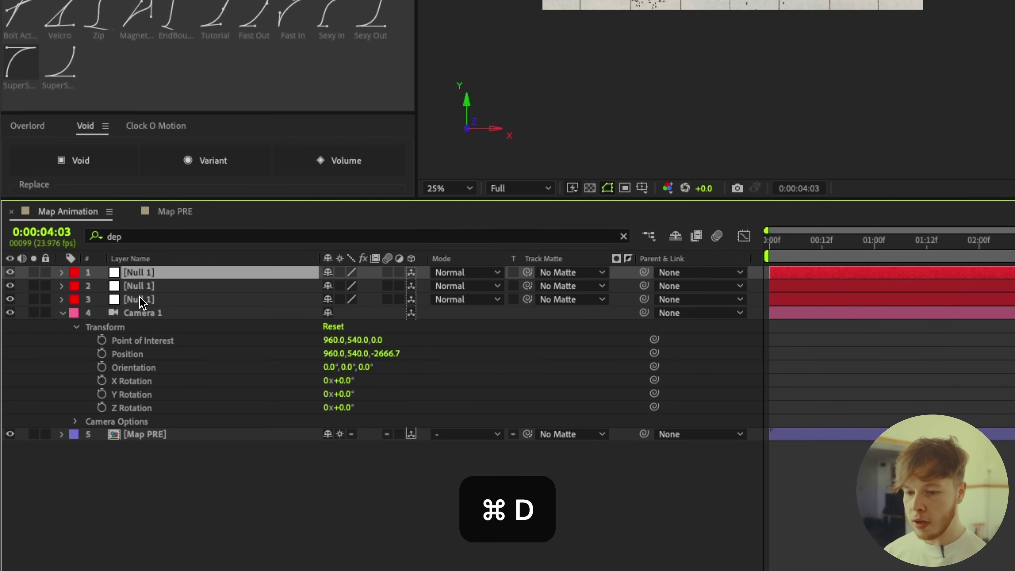
Rename the null directly above Camera 1 as X Rotation Controller and the one above it as Y Rotation Controller
{"action": "left_click", "coordinate": [141, 299]}
{"action": "key", "text": "Return"}
{"action": "type", "text": "X R"}
{"action": "type", "text": "otation Controller"}
{"action": "key", "text": "Return"}
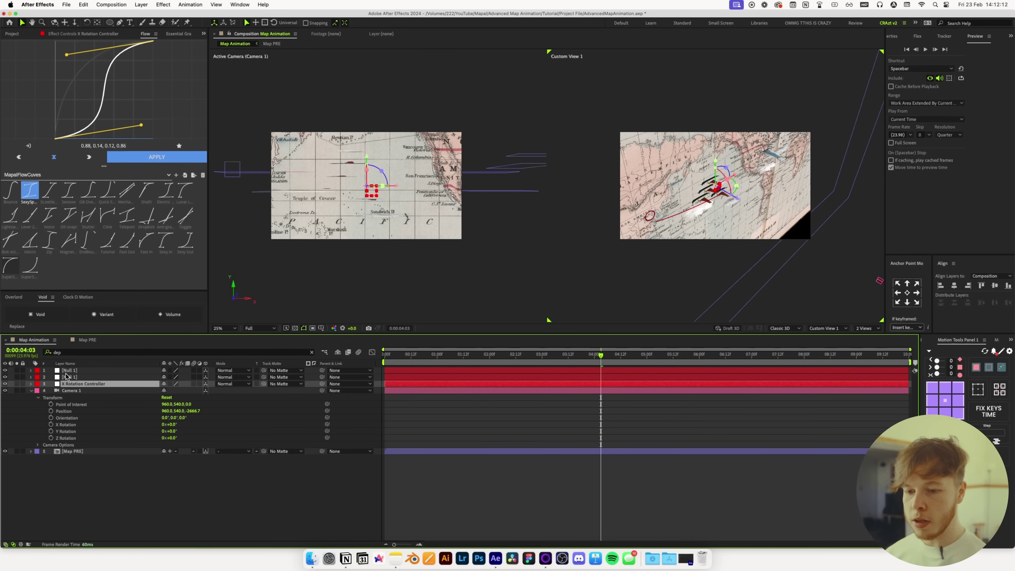
{"action": "left_click", "coordinate": [67, 377]}
{"action": "key", "text": "Return"}
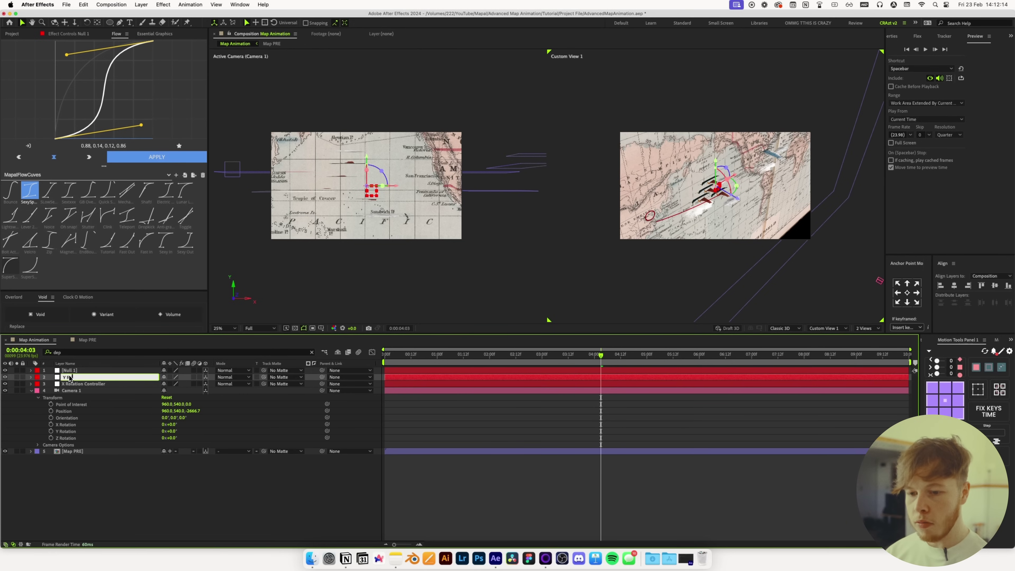
{"action": "type", "text": "Y Rotation Controller"}
Rename the remaining topmost null as Z Rotation Controller
{"action": "left_click", "coordinate": [76, 372]}
{"action": "key", "text": "Return"}
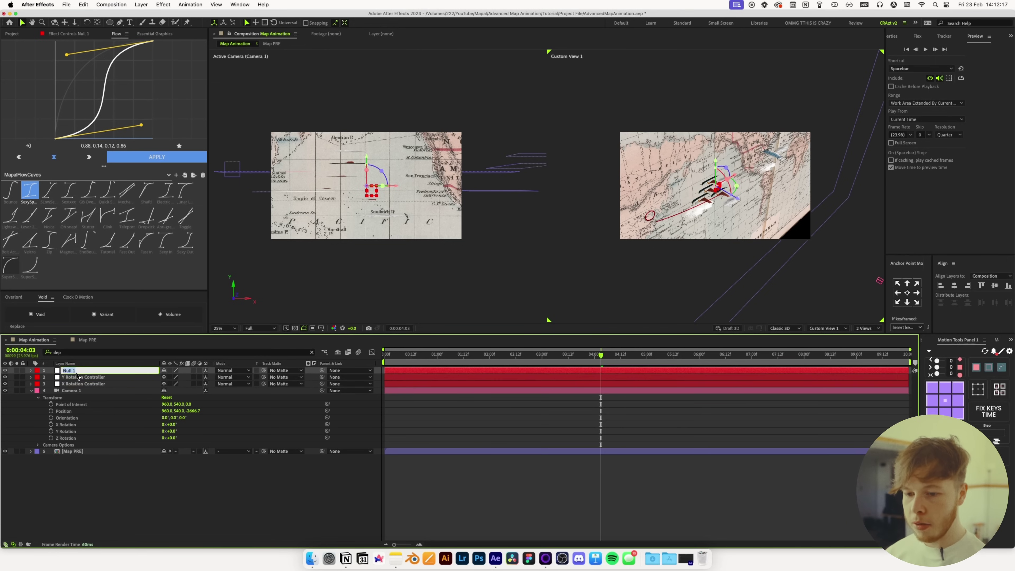
{"action": "key", "text": "super+a"}
{"action": "type", "text": "XZ"}
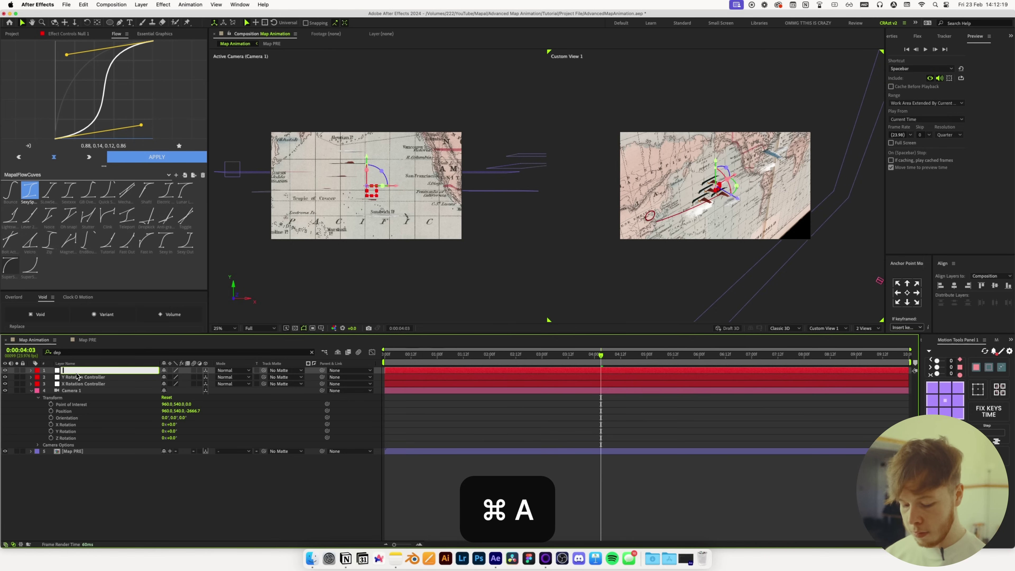
{"action": "type", "text": " Rotation Controller"}
{"action": "key", "text": "Return"}
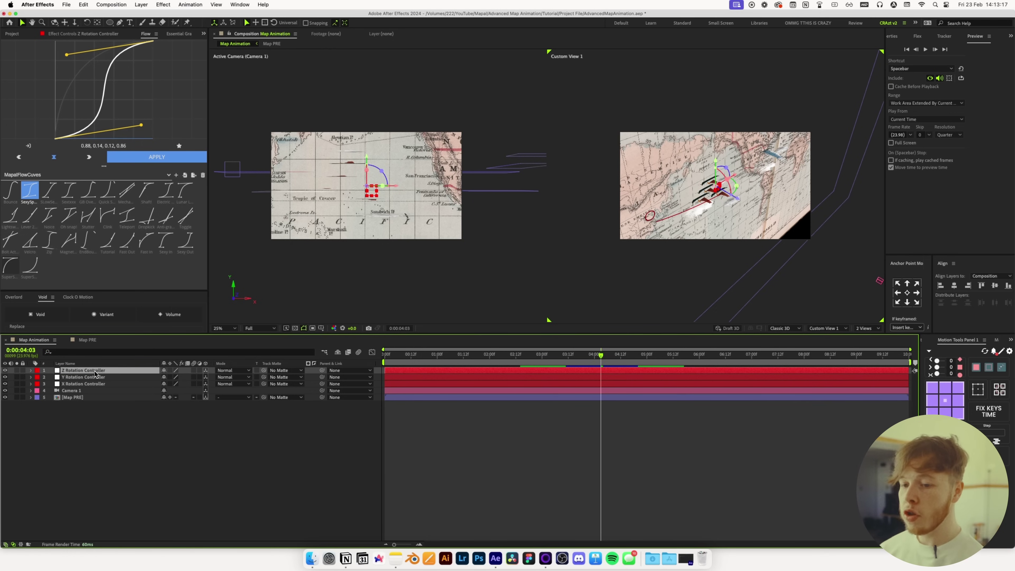
Duplicate the Z Rotation Controller null, name the copy Position Controller, and place it directly above Camera 1
{"action": "key", "text": "super+d"}
{"action": "key", "text": "Return"}
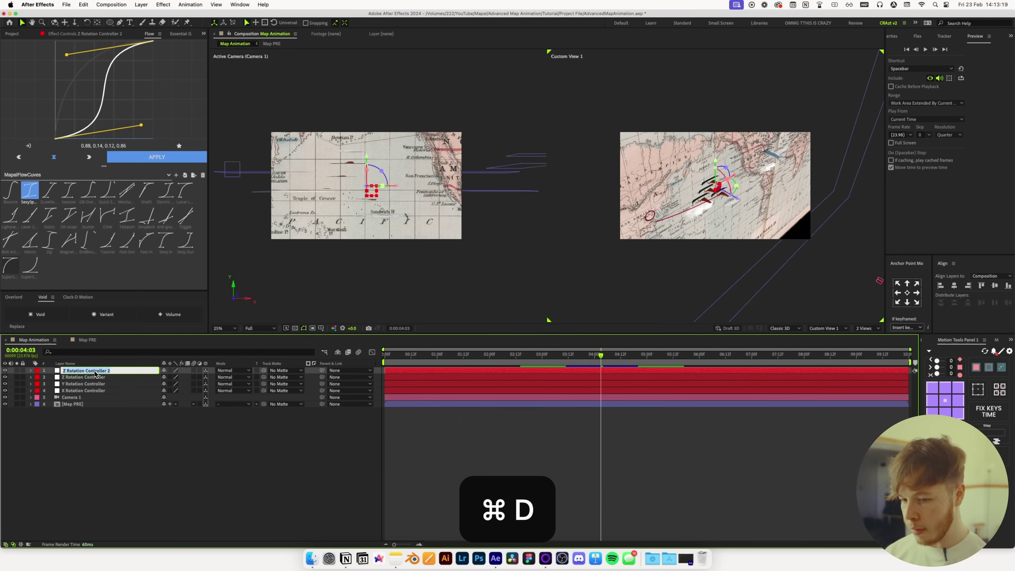
{"action": "type", "text": "Posi"}
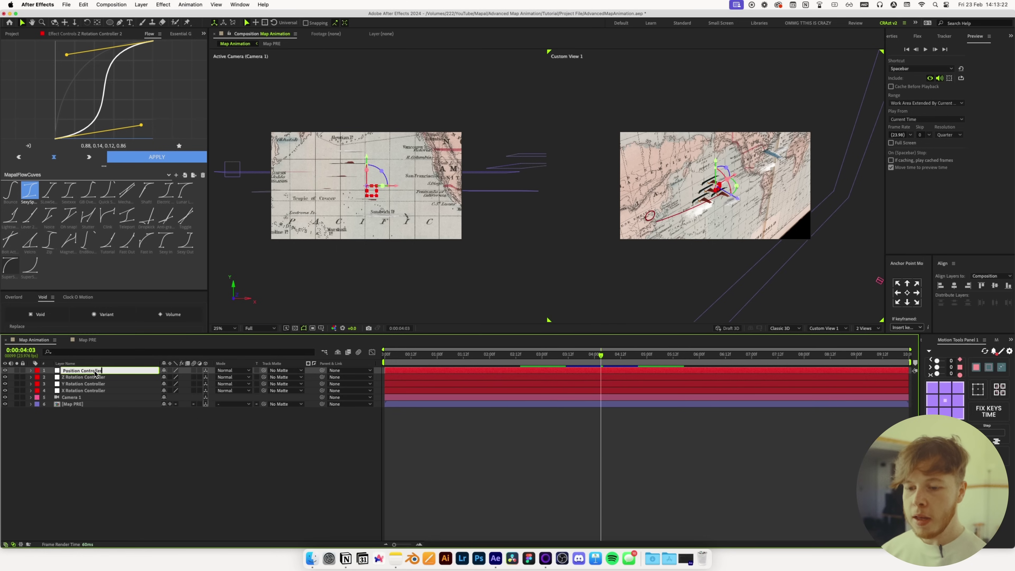
{"action": "key", "text": "Return"}
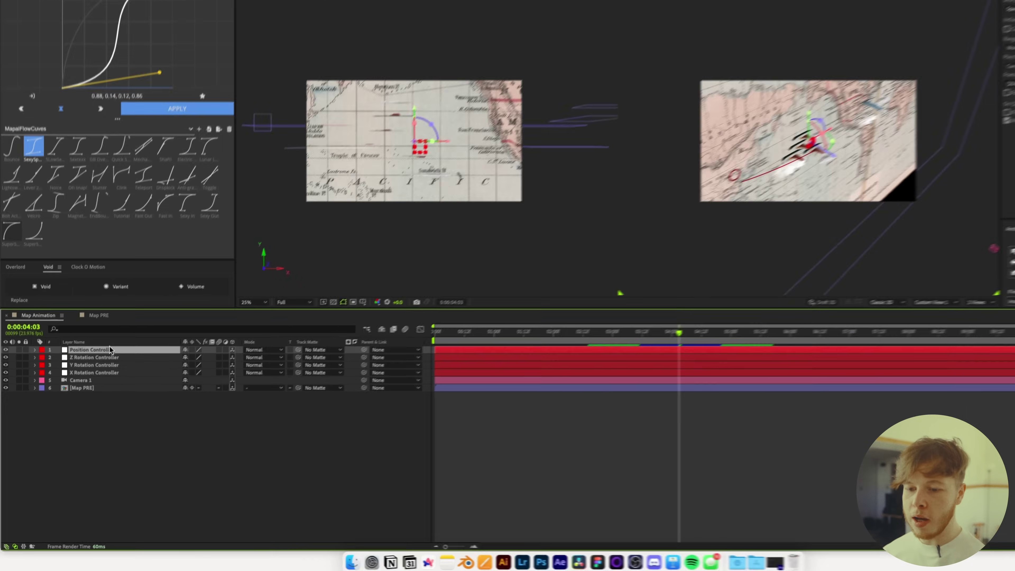
{"action": "left_click_drag", "start_coordinate": [91, 369], "coordinate": [82, 395]}
{"action": "left_click_drag", "start_coordinate": [162, 267], "coordinate": [163, 268]}
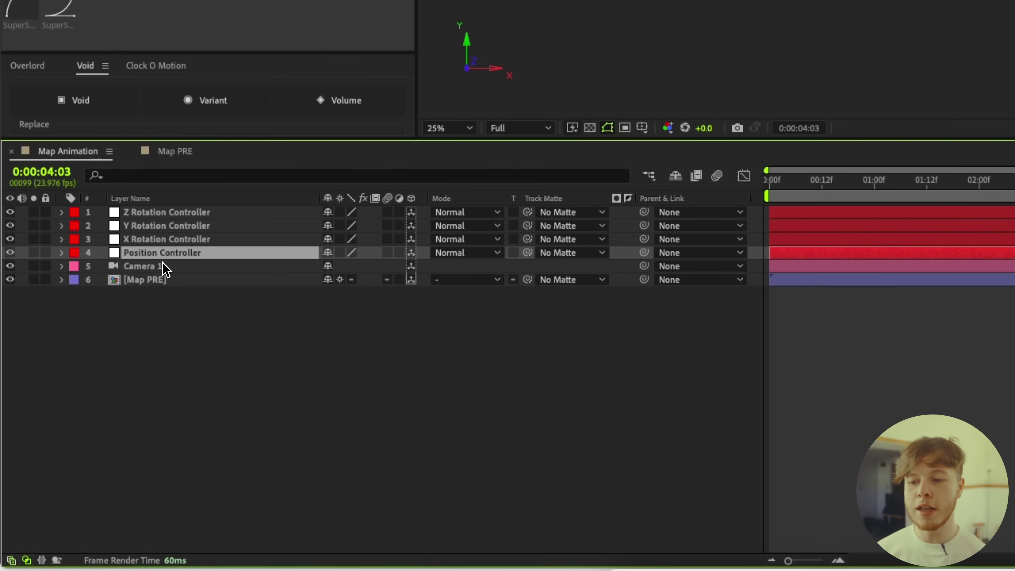
Parent Camera 1 to Position Controller, Position Controller to X Rotation Controller, X to Y Rotation Controller, and Y to Z Rotation Controller
{"action": "left_click", "coordinate": [139, 269]}
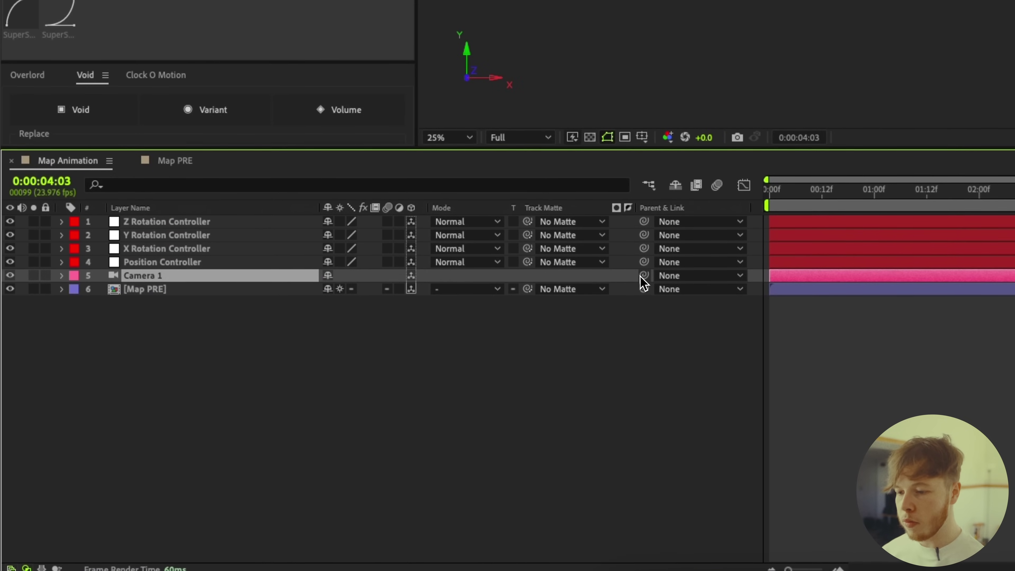
{"action": "left_click_drag", "start_coordinate": [644, 276], "coordinate": [160, 267]}
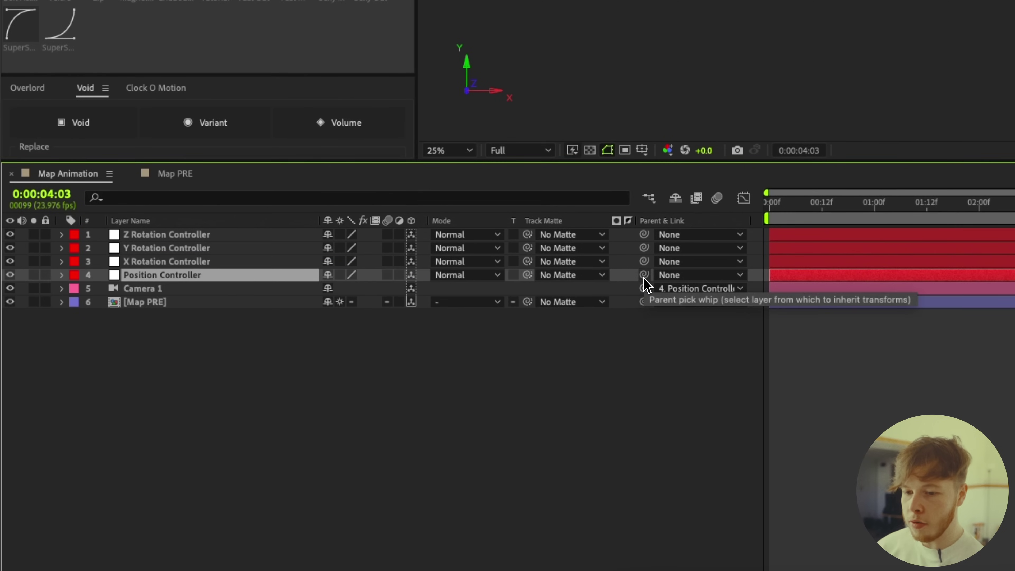
{"action": "left_click_drag", "start_coordinate": [644, 275], "coordinate": [161, 265]}
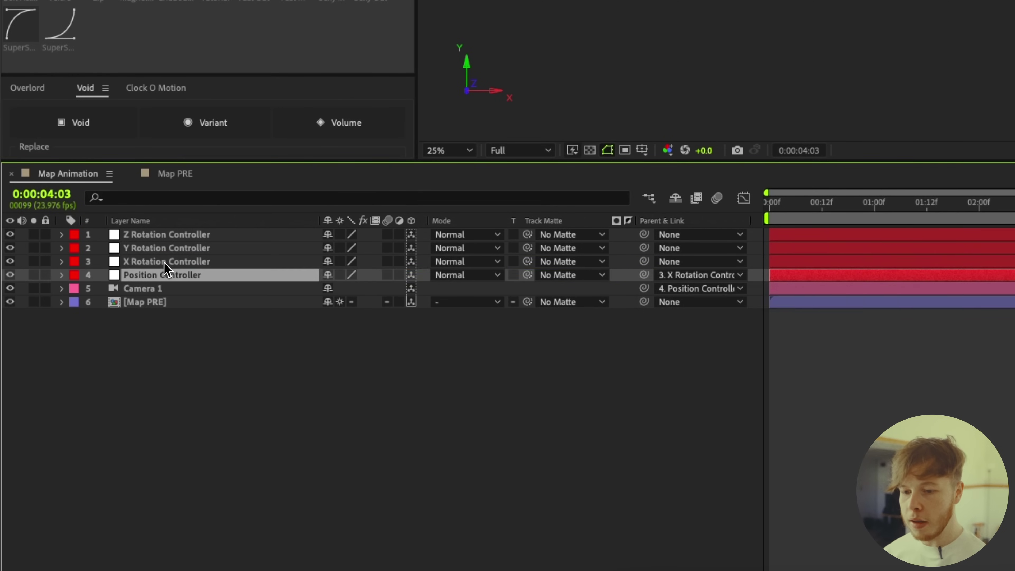
{"action": "left_click", "coordinate": [162, 262]}
{"action": "left_click_drag", "start_coordinate": [644, 262], "coordinate": [146, 264]}
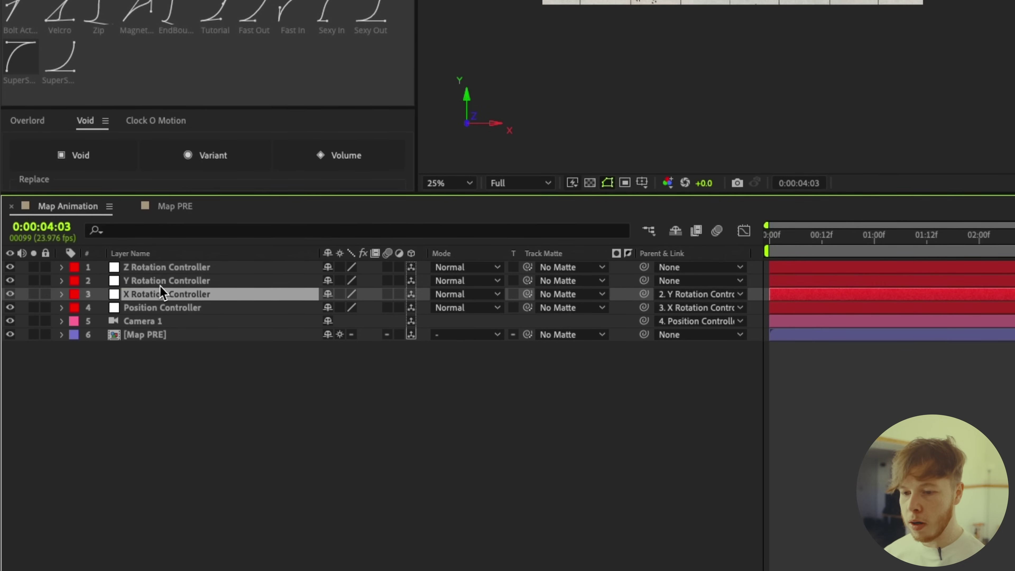
{"action": "left_click_drag", "start_coordinate": [644, 259], "coordinate": [175, 238]}
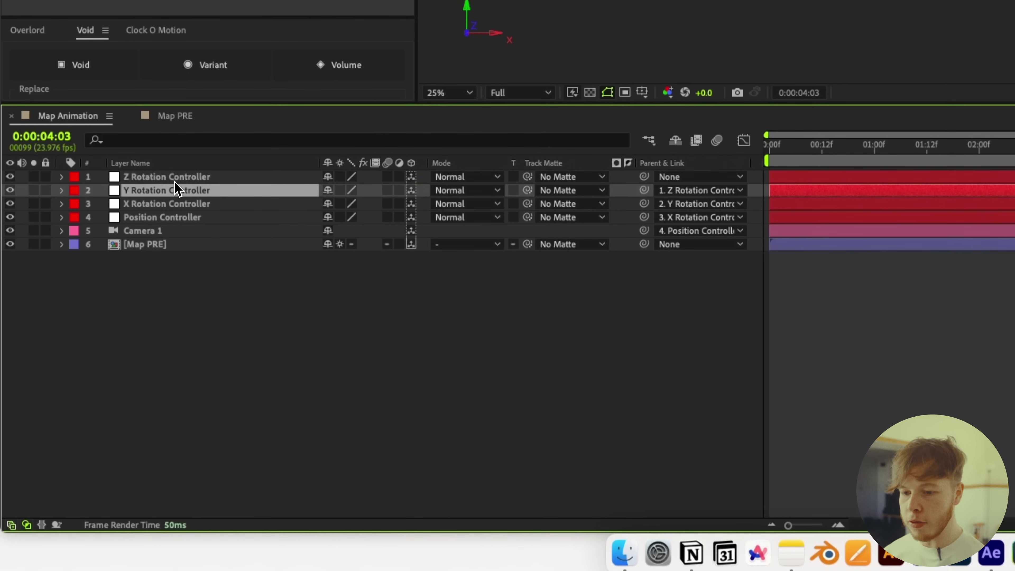
Reveal the rotation properties of the X, Y and Z Rotation Controller layers together
{"action": "left_click", "coordinate": [163, 267]}
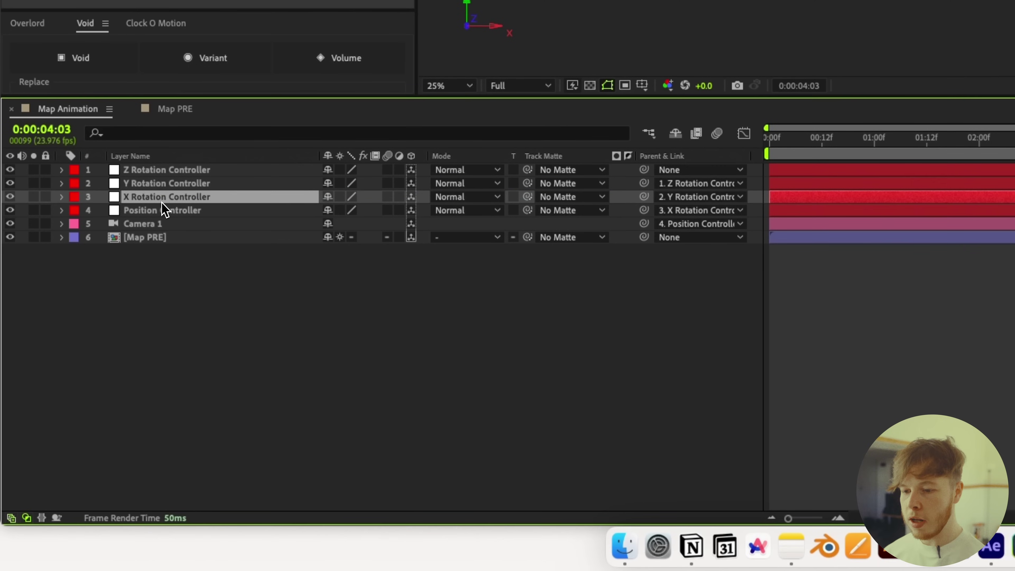
{"action": "left_click", "coordinate": [167, 171], "text": "shift"}
{"action": "key", "text": "r"}
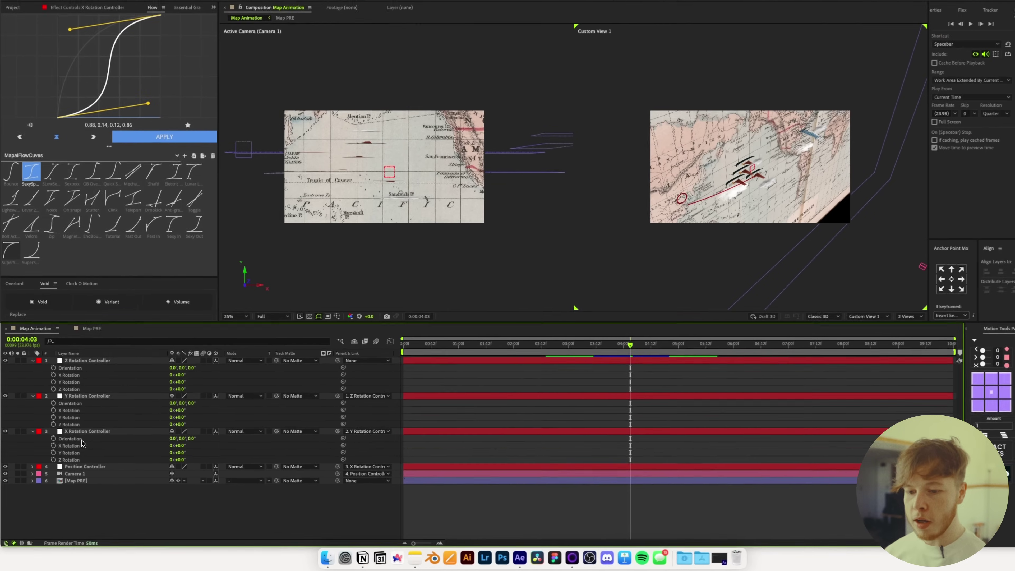
Try out the X Rotation value of the X Rotation Controller to test the camera rig, and undo the test
{"action": "left_click", "coordinate": [79, 435]}
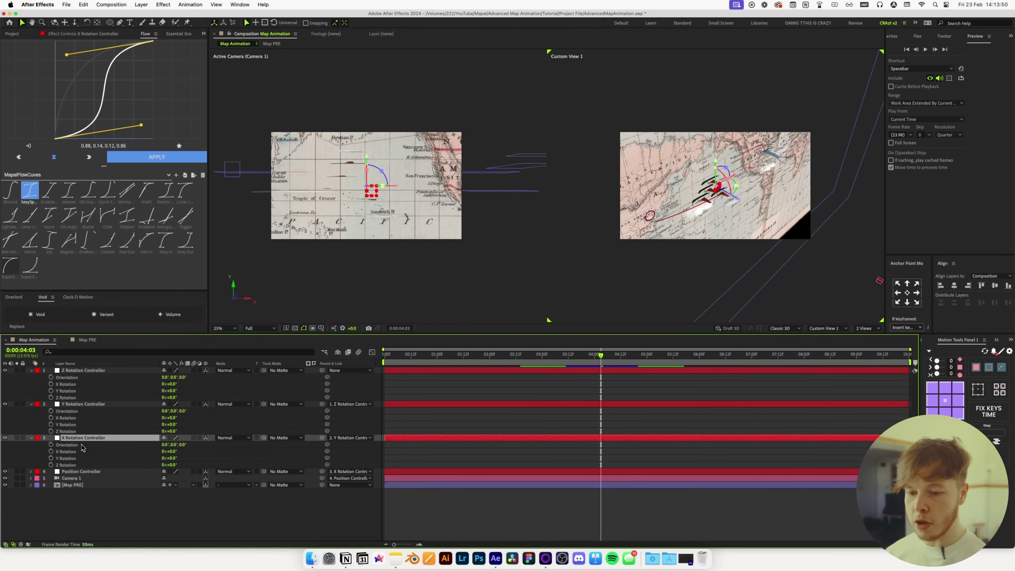
{"action": "left_click", "coordinate": [64, 452]}
{"action": "mouse_move", "coordinate": [171, 450]}
{"action": "left_mouse_down"}
{"action": "mouse_move", "coordinate": [202, 452]}
{"action": "mouse_move", "coordinate": [162, 452]}
{"action": "left_mouse_up"}
{"action": "key", "text": "super+z"}
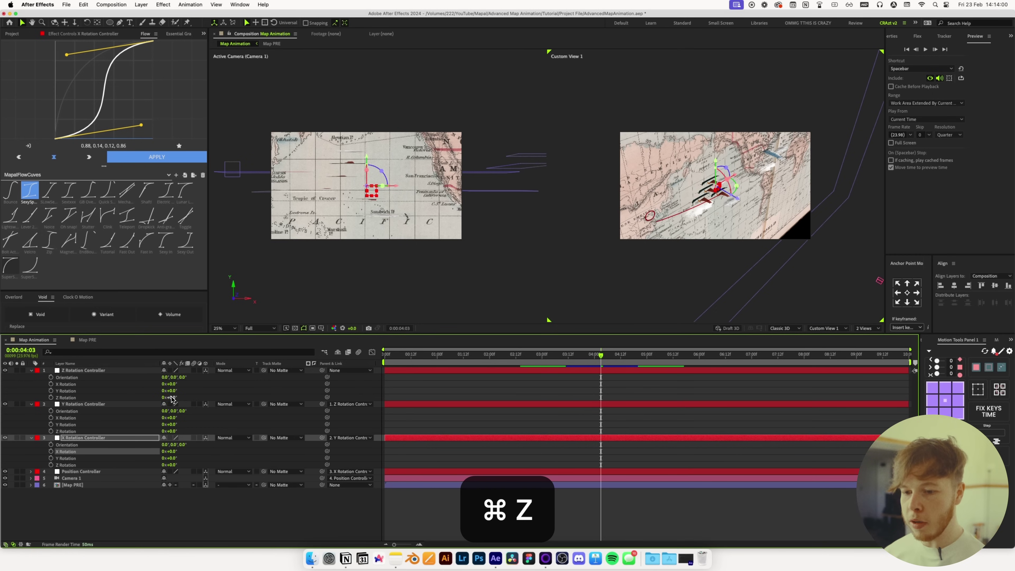
{"action": "key", "text": "super+z"}
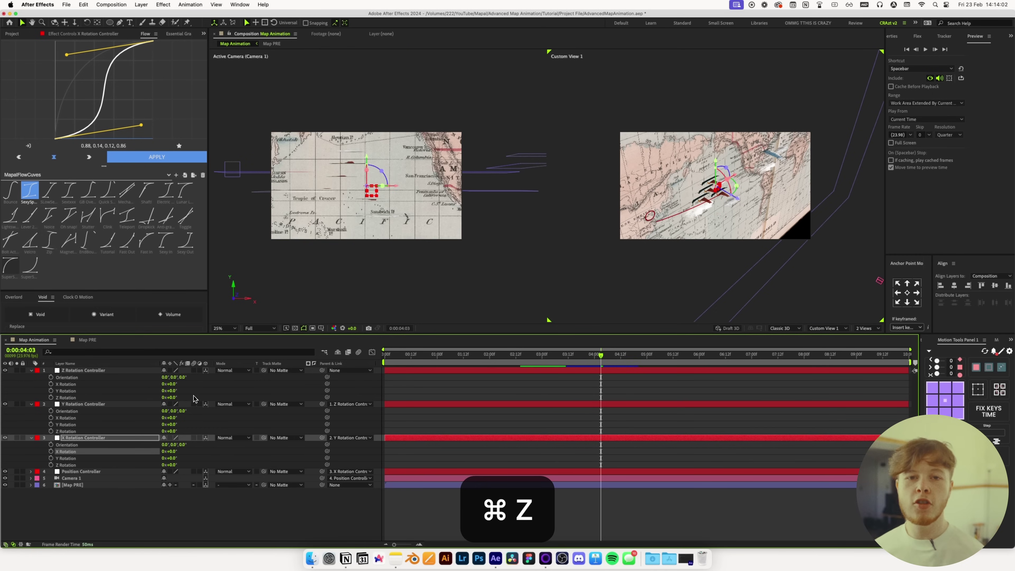
Reveal the Position property of Position Controller, try shifting its value, and undo the shift
{"action": "left_click", "coordinate": [80, 472]}
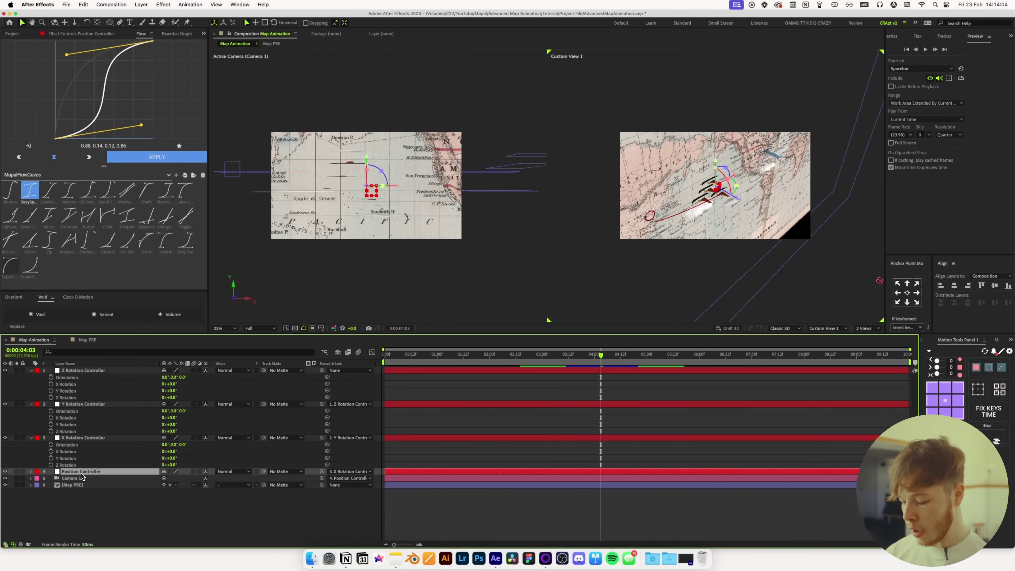
{"action": "key", "text": "p"}
{"action": "left_click_drag", "start_coordinate": [172, 478], "coordinate": [231, 484]}
{"action": "key", "text": "super+z"}
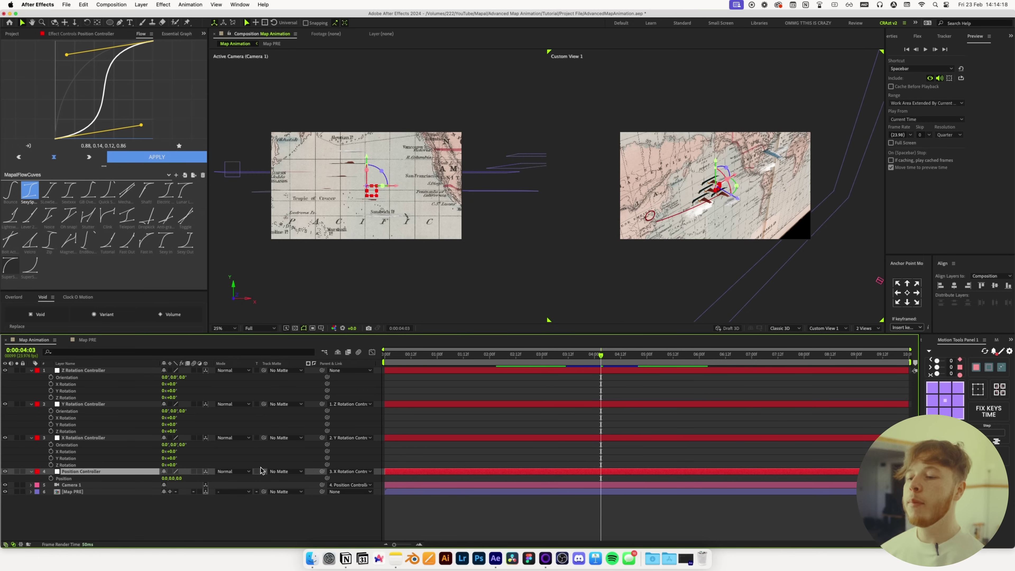
At 0:00:00:00, keyframe Position Controller's Position and the matching X, Y and Z Rotation on each rotation controller
{"action": "left_click", "coordinate": [443, 355]}
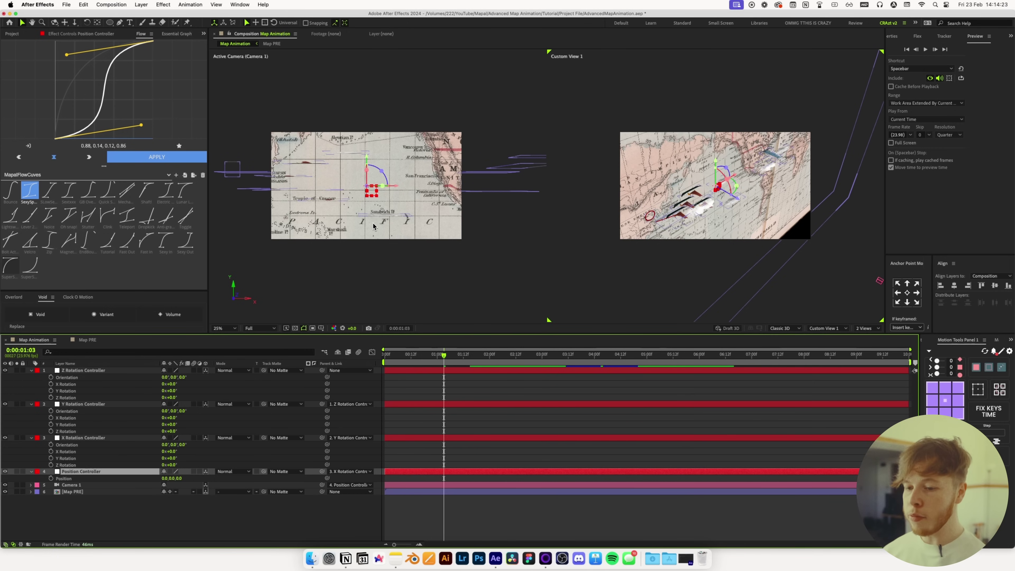
{"action": "key", "text": "Home"}
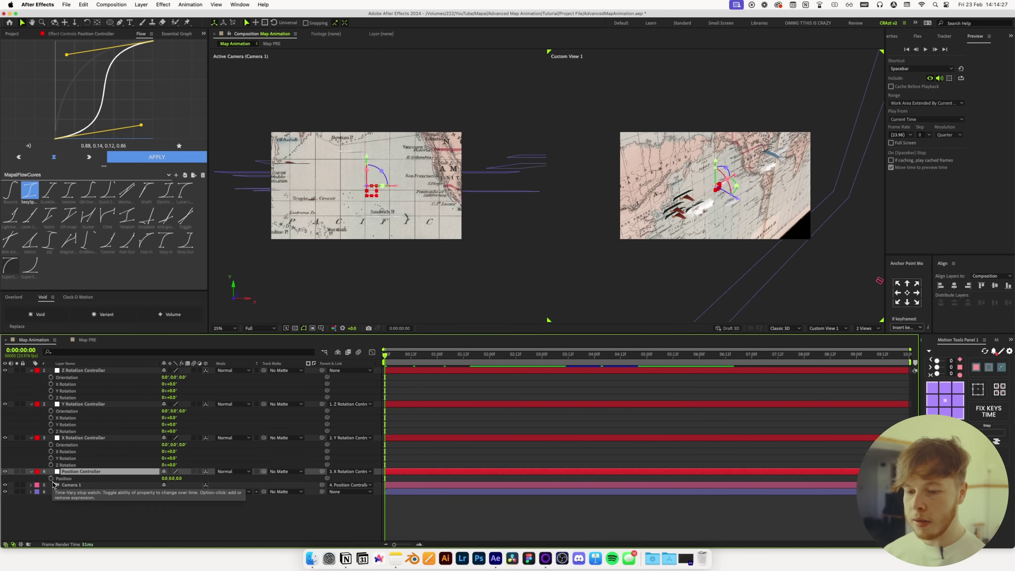
{"action": "left_click", "coordinate": [51, 479]}
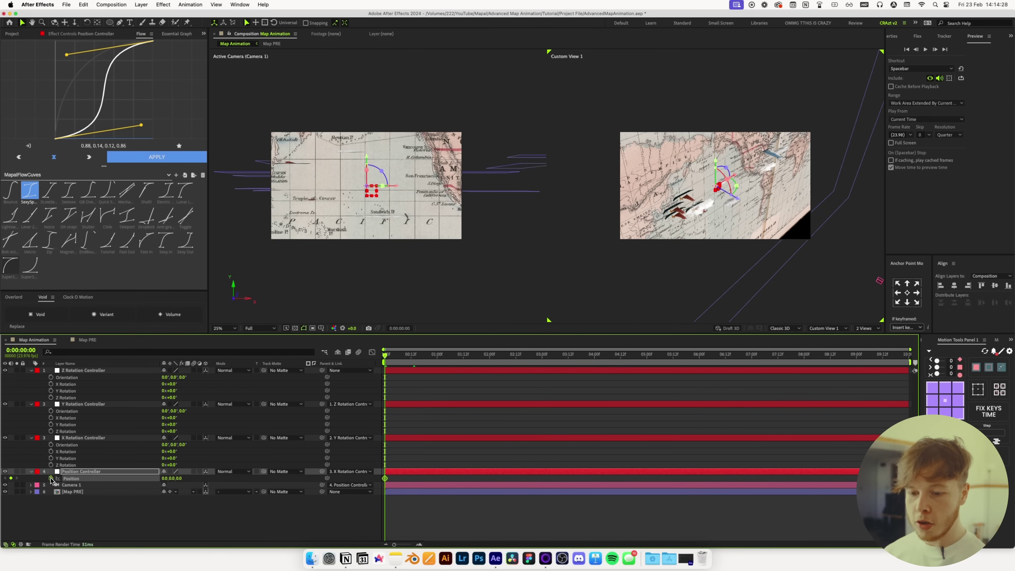
{"action": "left_click", "coordinate": [51, 451]}
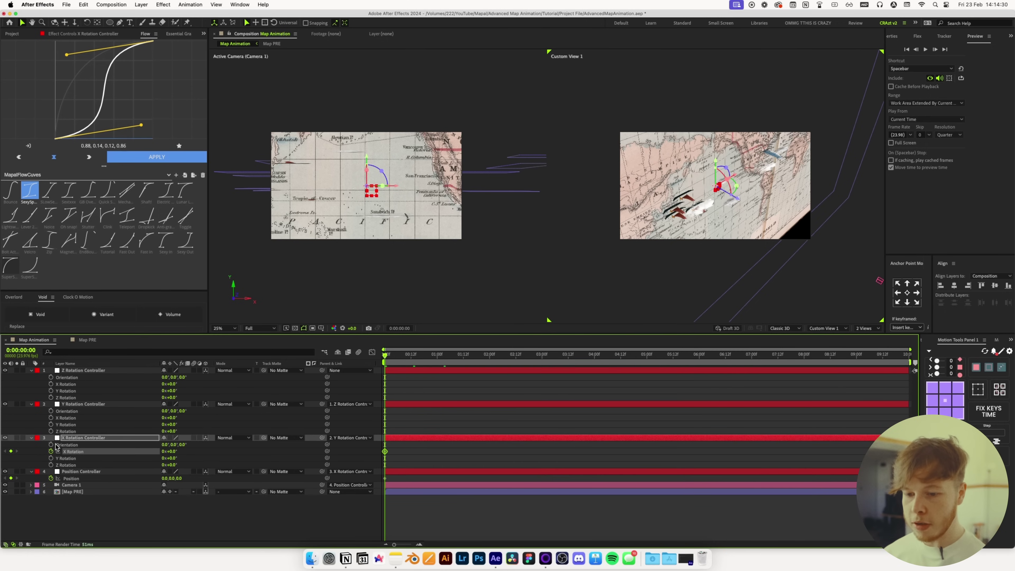
{"action": "left_click", "coordinate": [50, 424]}
{"action": "left_click", "coordinate": [51, 398]}
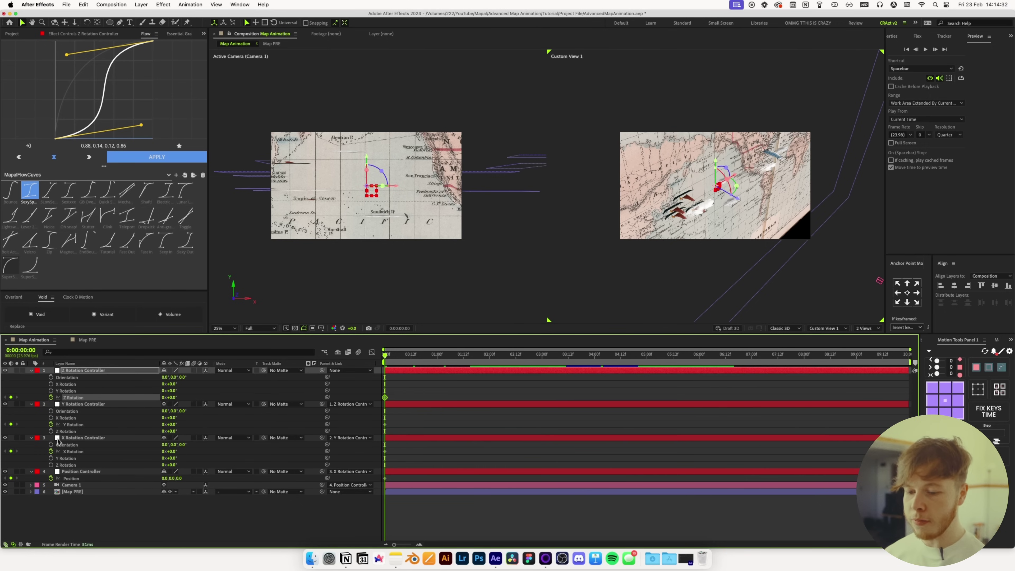
Show only the keyframed properties of the controller layers and save the project
{"action": "left_click", "coordinate": [142, 522]}
{"action": "key", "text": "u"}
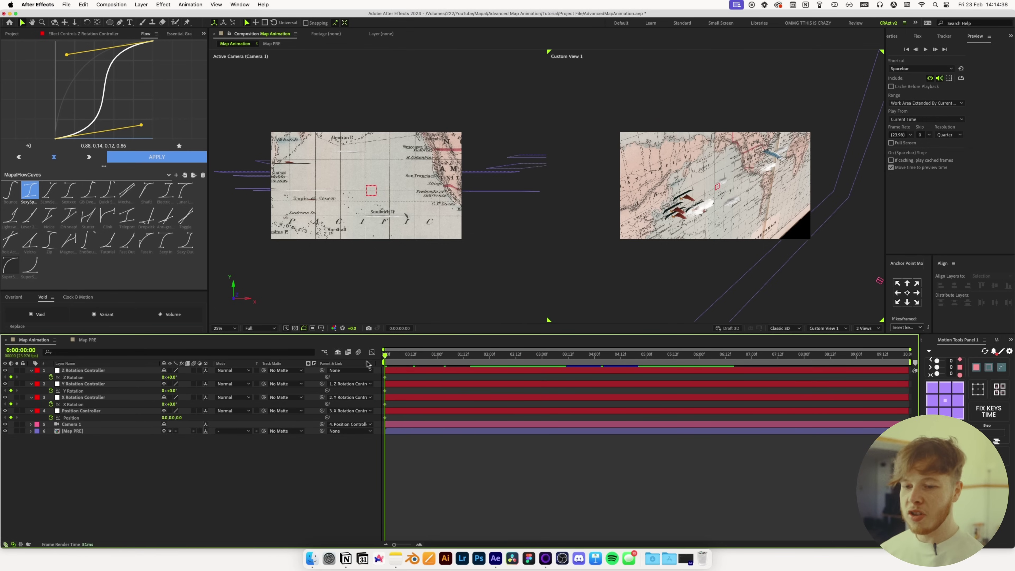
{"action": "key", "text": "super+s"}
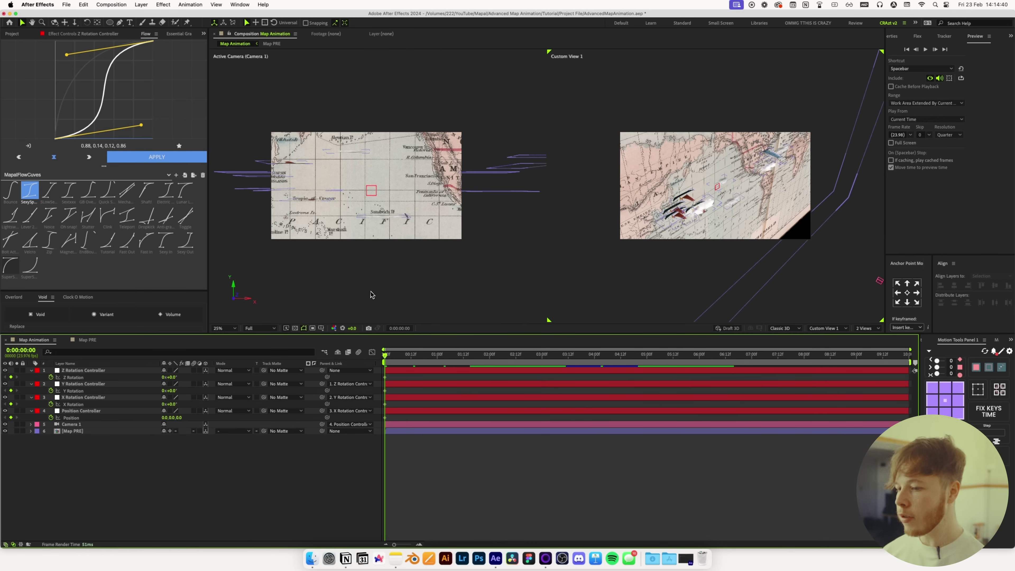
Move the four controller keyframes to 0:00:01:12 and return the current time to the start of the composition
{"action": "left_click_drag", "start_coordinate": [392, 381], "coordinate": [463, 428]}
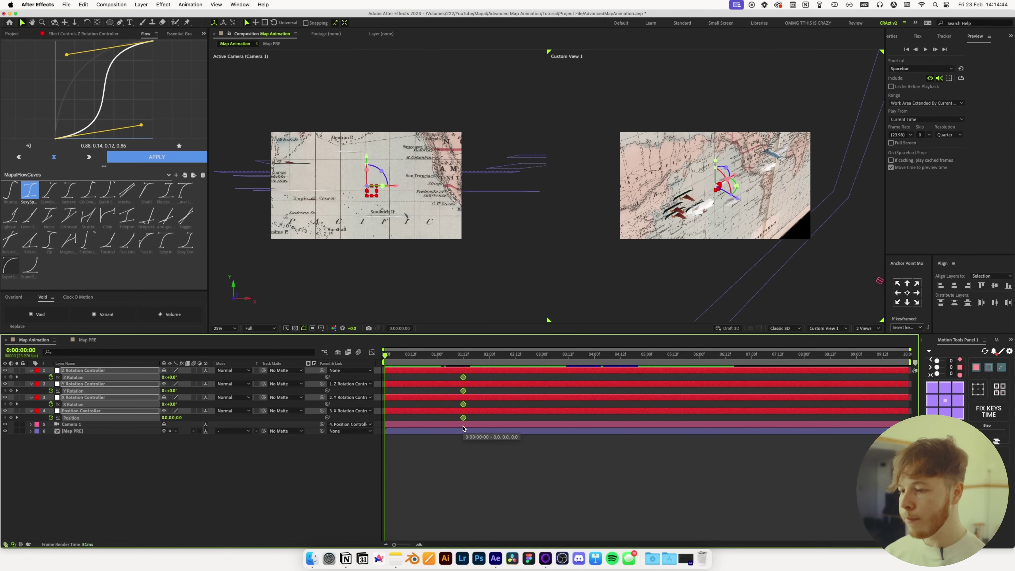
{"action": "left_click", "coordinate": [436, 473]}
{"action": "left_click", "coordinate": [465, 359]}
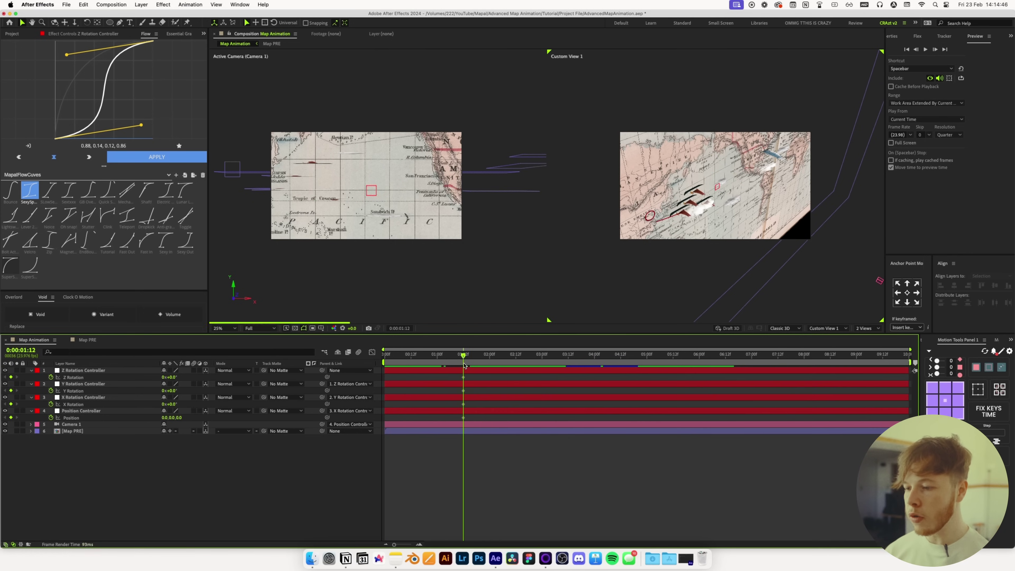
{"action": "left_click_drag", "start_coordinate": [465, 365], "coordinate": [384, 360]}
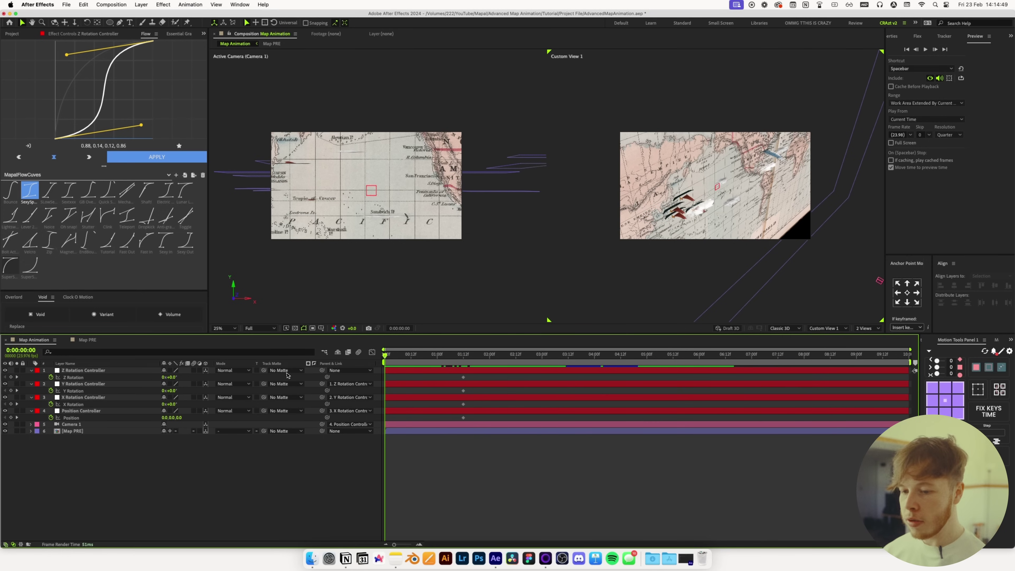
Keyframe Position Controller's Z position at -3424 at 0:00:00:00 and move the three rotation keyframes to 0:00:00:23
{"action": "mouse_move", "coordinate": [180, 419]}
{"action": "left_mouse_down"}
{"action": "mouse_move", "coordinate": [189, 437]}
{"action": "mouse_move", "coordinate": [182, 421]}
{"action": "left_mouse_up"}
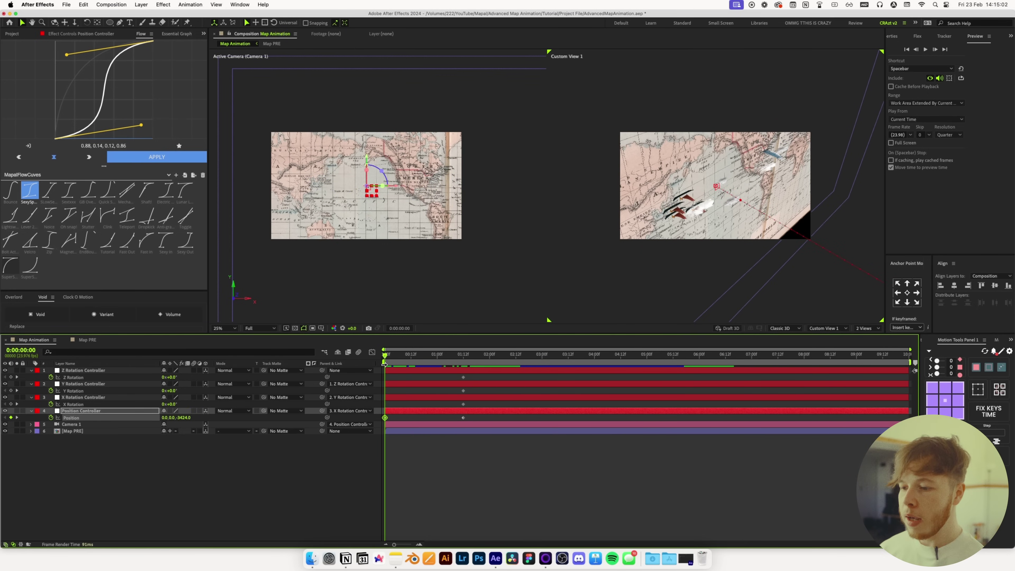
{"action": "left_click_drag", "start_coordinate": [390, 359], "coordinate": [435, 361]}
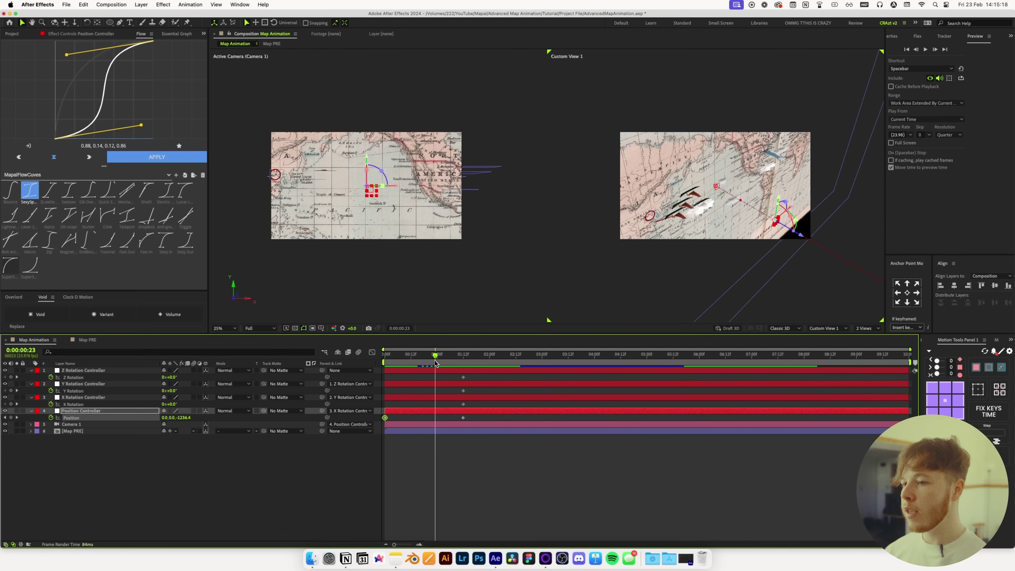
{"action": "left_click_drag", "start_coordinate": [461, 414], "coordinate": [516, 364]}
{"action": "left_click", "coordinate": [460, 452]}
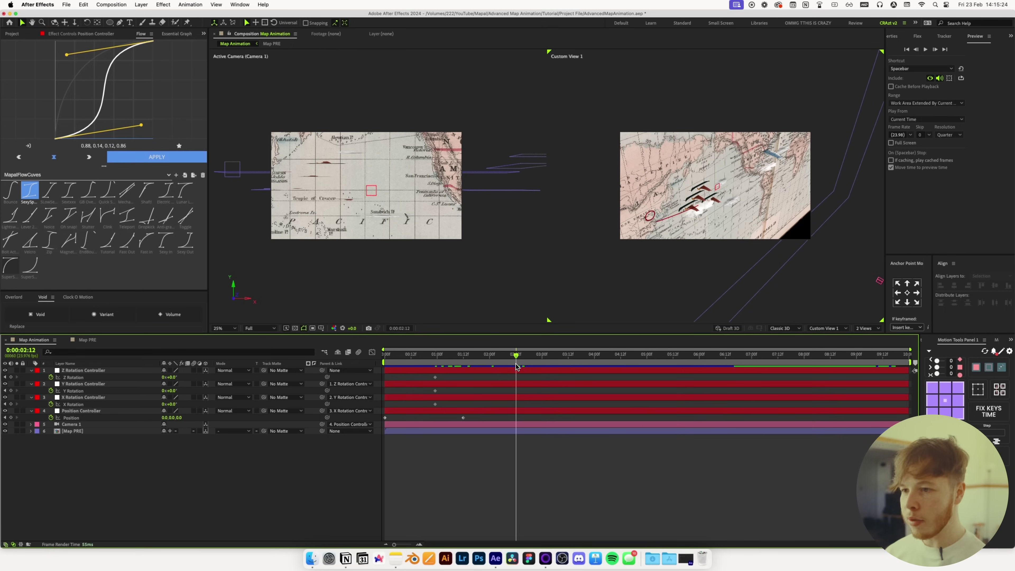
At 0:00:02:12, keyframe X Rotation at 78°, Z Rotation at -34° and Position Controller's Position at -343, -44, 0
{"action": "left_click_drag", "start_coordinate": [175, 406], "coordinate": [207, 408]}
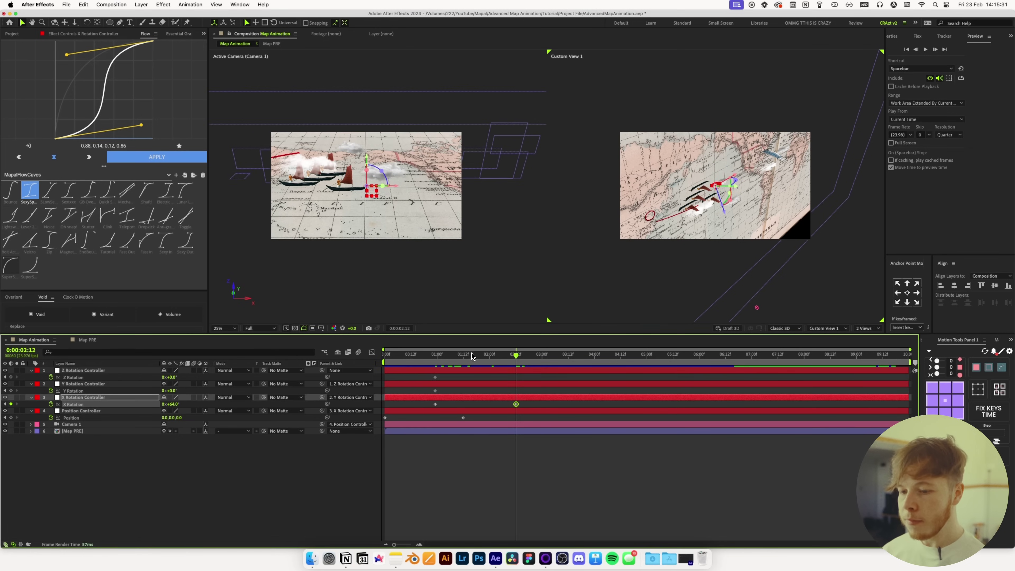
{"action": "left_click_drag", "start_coordinate": [207, 408], "coordinate": [190, 380]}
{"action": "key", "text": "super+z"}
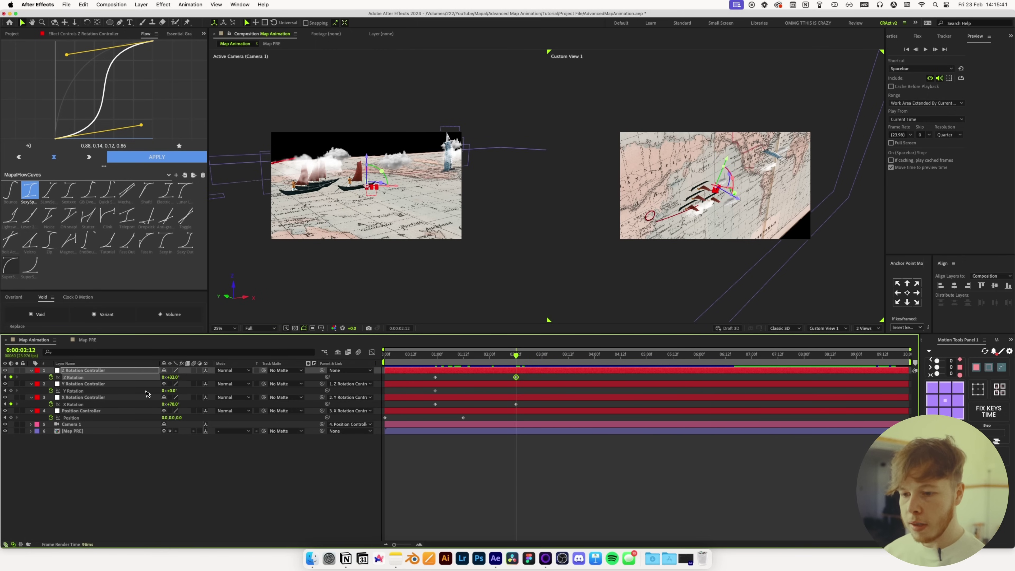
{"action": "left_click_drag", "start_coordinate": [173, 381], "coordinate": [150, 385]}
{"action": "left_click_drag", "start_coordinate": [177, 418], "coordinate": [38, 439]}
Move the first rotation keyframes earlier to about 0:00:00:15, with the second X and Z Rotation keyframes at 0:00:02:12
{"action": "left_click_drag", "start_coordinate": [475, 357], "coordinate": [511, 358]}
{"action": "left_click_drag", "start_coordinate": [519, 408], "coordinate": [418, 404]}
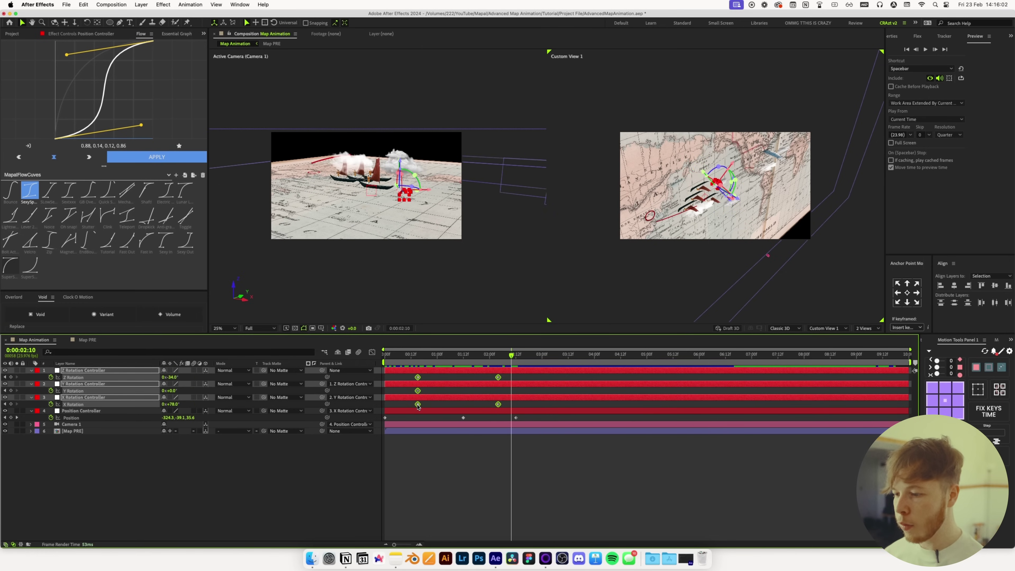
{"action": "mouse_move", "coordinate": [510, 409]}
{"action": "left_mouse_down"}
{"action": "mouse_move", "coordinate": [497, 401]}
{"action": "mouse_move", "coordinate": [496, 380]}
{"action": "mouse_move", "coordinate": [520, 411]}
{"action": "left_mouse_up"}
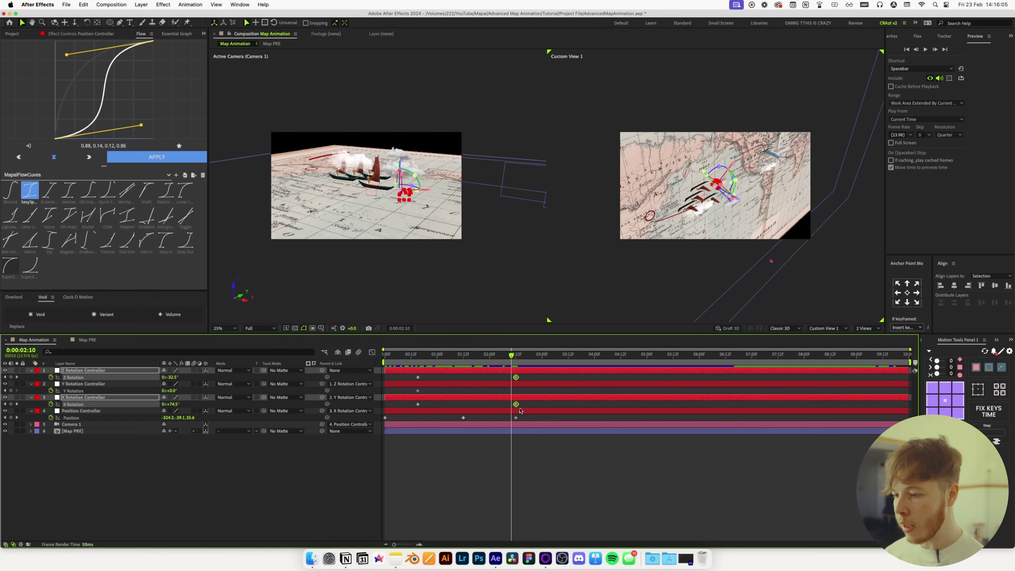
At 0:00:04:14, keyframe X Rotation at 85°, Z Rotation at -4° and Position Controller's Position at 847, -62, 6
{"action": "left_click_drag", "start_coordinate": [406, 354], "coordinate": [625, 355]}
{"action": "left_click", "coordinate": [528, 474]}
{"action": "left_click_drag", "start_coordinate": [178, 407], "coordinate": [178, 405]}
{"action": "left_click_drag", "start_coordinate": [178, 404], "coordinate": [188, 382]}
{"action": "left_click_drag", "start_coordinate": [172, 417], "coordinate": [650, 395]}
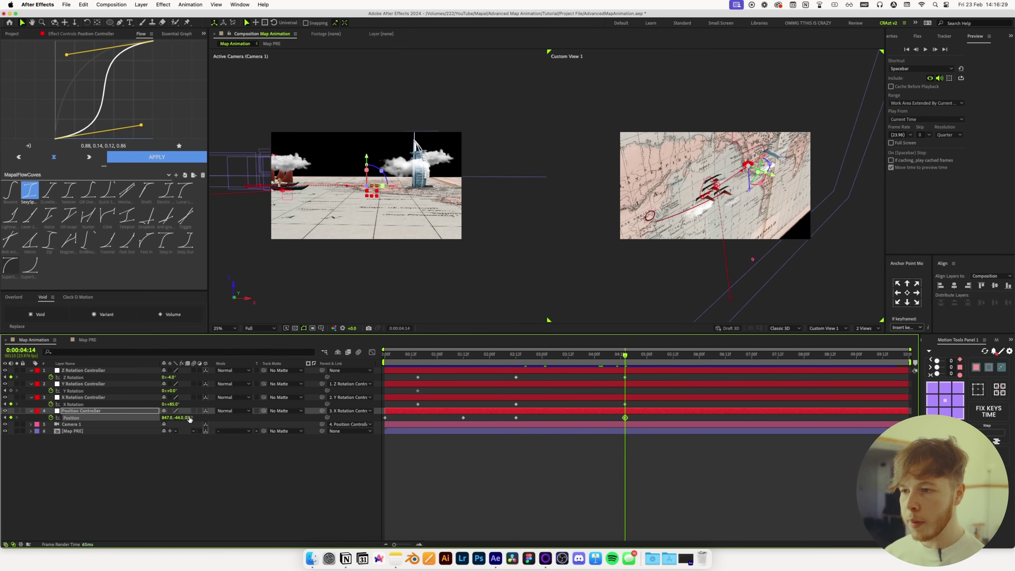
{"action": "left_click_drag", "start_coordinate": [187, 419], "coordinate": [172, 422]}
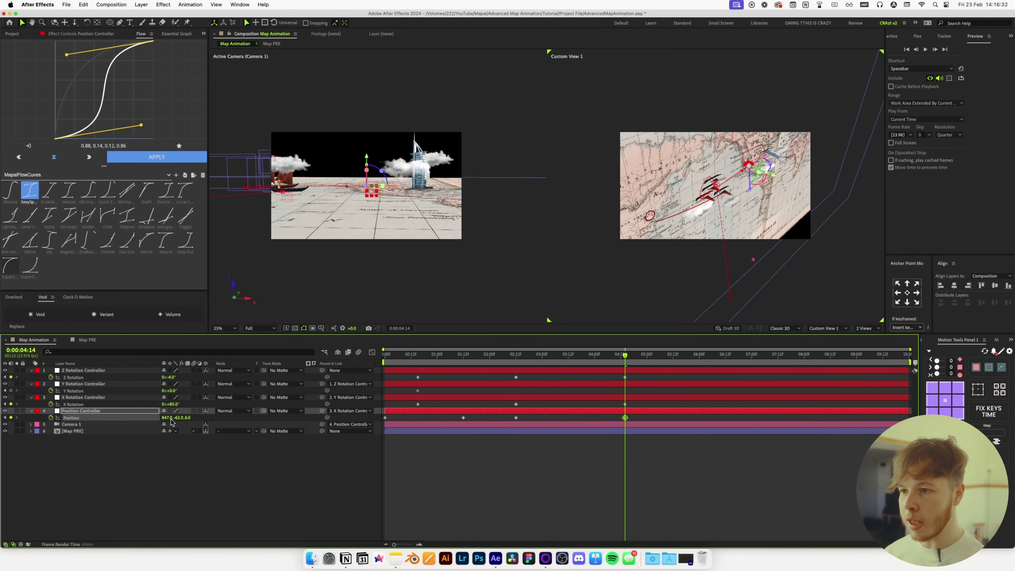
Move the last Position, X Rotation and Z Rotation keyframes to 0:00:07:15 and preview the camera move from the start
{"action": "left_click_drag", "start_coordinate": [633, 422], "coordinate": [784, 383]}
{"action": "left_click_drag", "start_coordinate": [580, 354], "coordinate": [736, 360]}
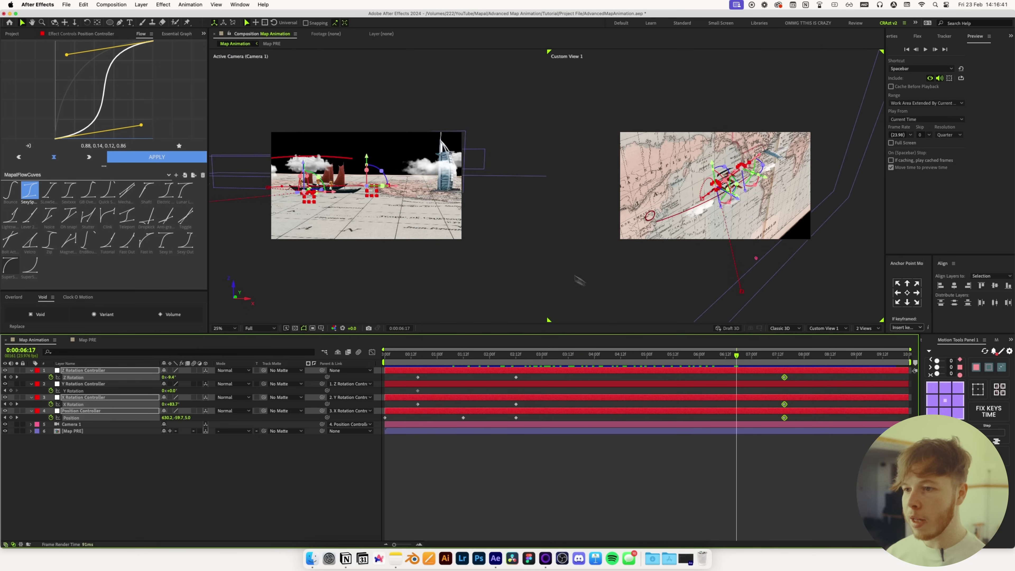
{"action": "left_click_drag", "start_coordinate": [738, 355], "coordinate": [385, 361]}
{"action": "left_click", "coordinate": [518, 487]}
{"action": "key", "text": "space"}
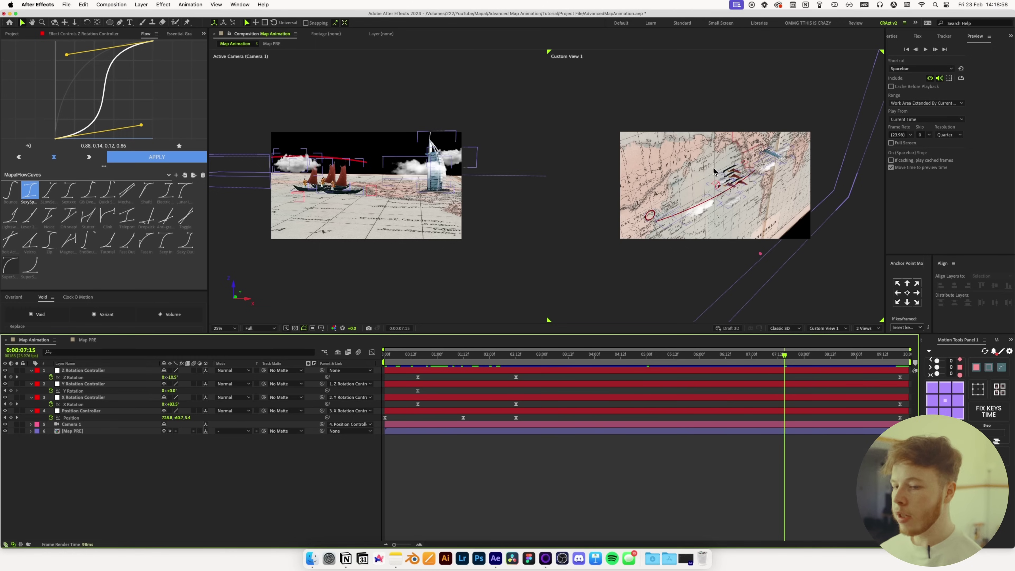
Filter Camera 1's properties for "dep" and turn on Depth of Field
{"action": "left_click", "coordinate": [78, 424]}
{"action": "left_click", "coordinate": [75, 353]}
{"action": "type", "text": "dep"}
{"action": "left_click", "coordinate": [165, 438]}
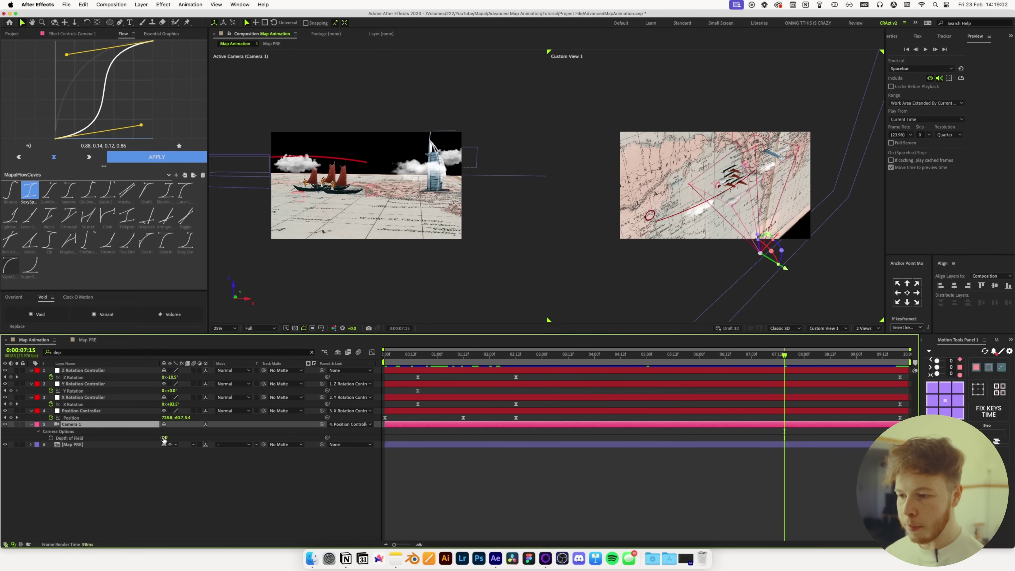
Return to the start of the composition and reveal the full Camera Options of Camera 1
{"action": "left_click_drag", "start_coordinate": [399, 356], "coordinate": [297, 363]}
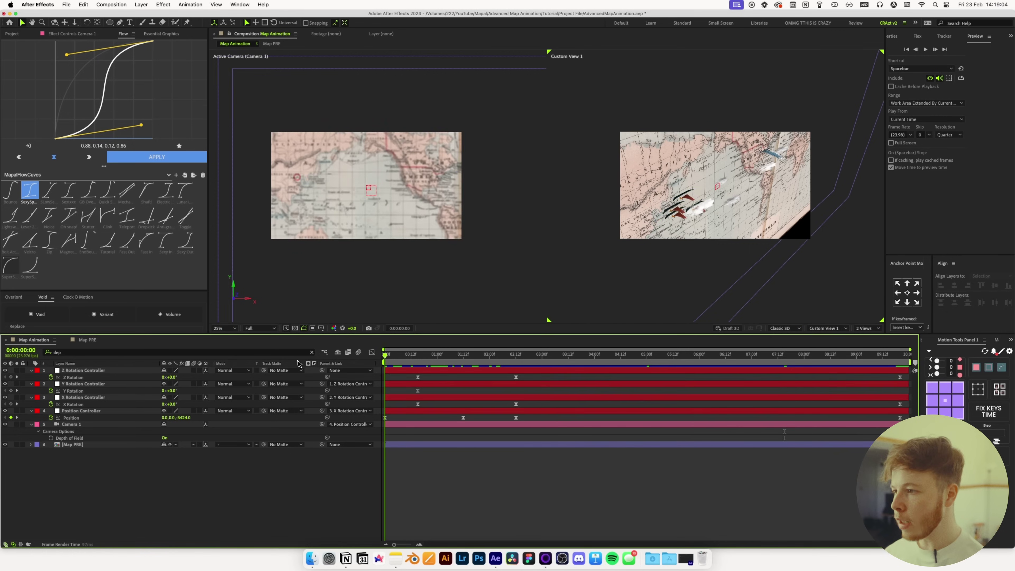
{"action": "scroll", "coordinate": [800, 174], "scroll_direction": "down", "scroll_amount": 2}
{"action": "scroll", "coordinate": [801, 174], "scroll_direction": "up", "scroll_amount": 2}
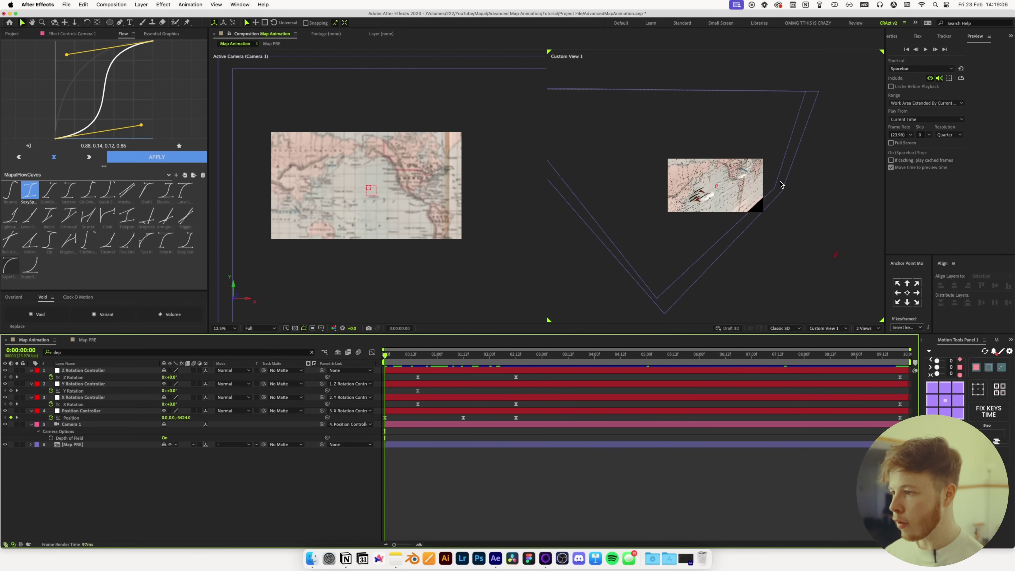
{"action": "left_click", "coordinate": [619, 263]}
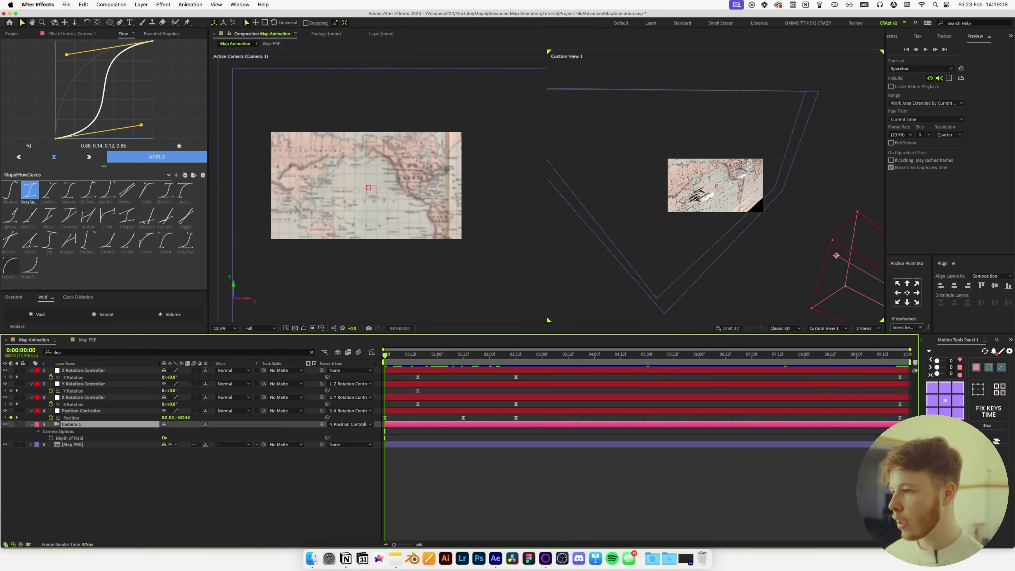
{"action": "scroll", "coordinate": [667, 209], "scroll_direction": "down", "scroll_amount": 2}
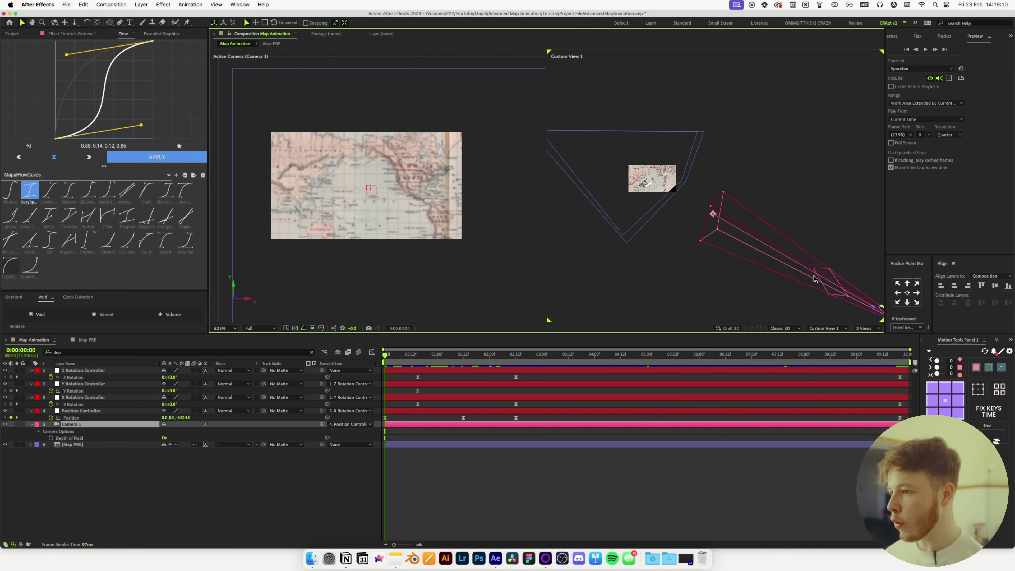
{"action": "left_click", "coordinate": [34, 427]}
{"action": "left_click", "coordinate": [32, 424]}
{"action": "left_click", "coordinate": [31, 425]}
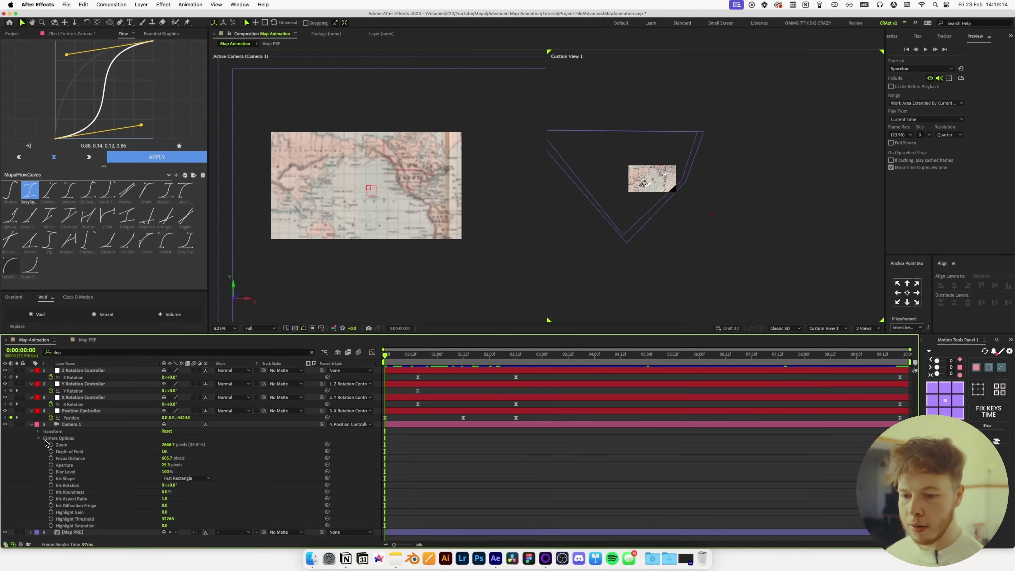
Keyframe Camera 1's Focus Distance at 6090.7 pixels at 0:00:00:00, using a Left view to line the focus plane up with the map
{"action": "left_click", "coordinate": [71, 451]}
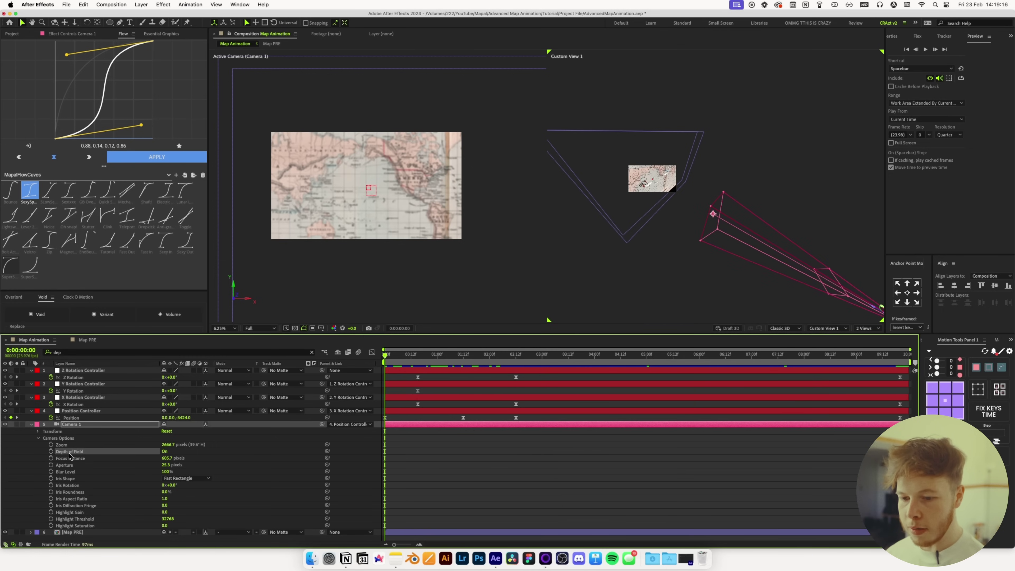
{"action": "left_click", "coordinate": [61, 459]}
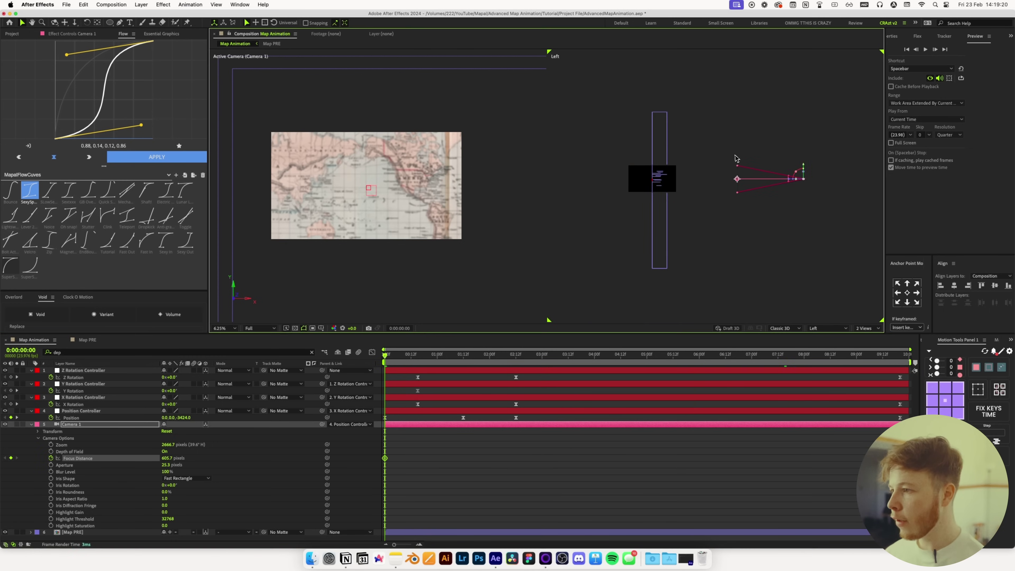
{"action": "scroll", "coordinate": [733, 160], "scroll_direction": "up", "scroll_amount": 1}
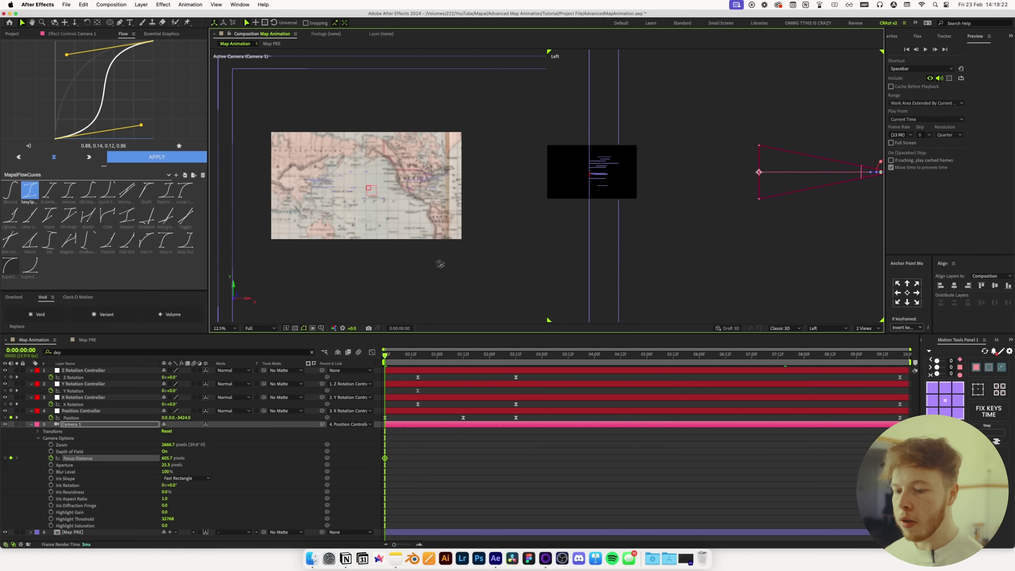
{"action": "left_click_drag", "start_coordinate": [164, 461], "coordinate": [248, 461]}
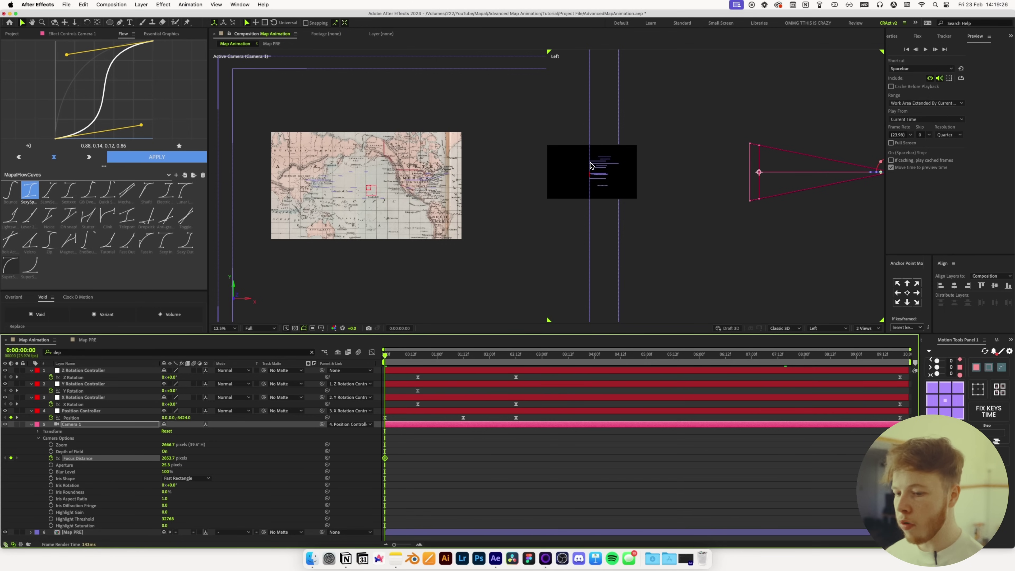
{"action": "left_click_drag", "start_coordinate": [166, 462], "coordinate": [365, 443]}
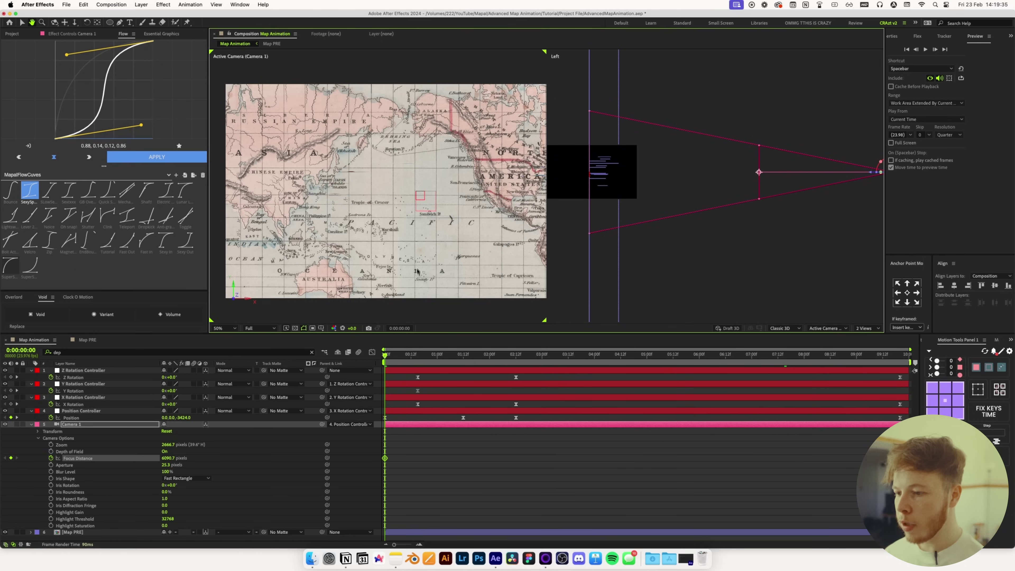
At 0:00:01:12, keyframe Camera 1's Focus Distance at 2703.7 pixels so the focus plane meets the map
{"action": "left_click_drag", "start_coordinate": [412, 353], "coordinate": [464, 354]}
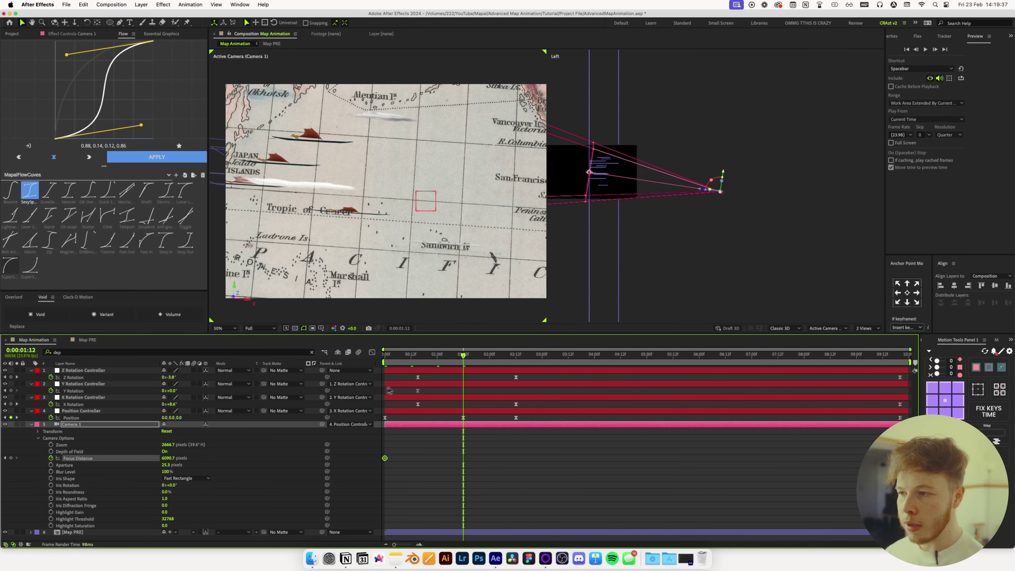
{"action": "scroll", "coordinate": [673, 259], "scroll_direction": "up", "scroll_amount": 3}
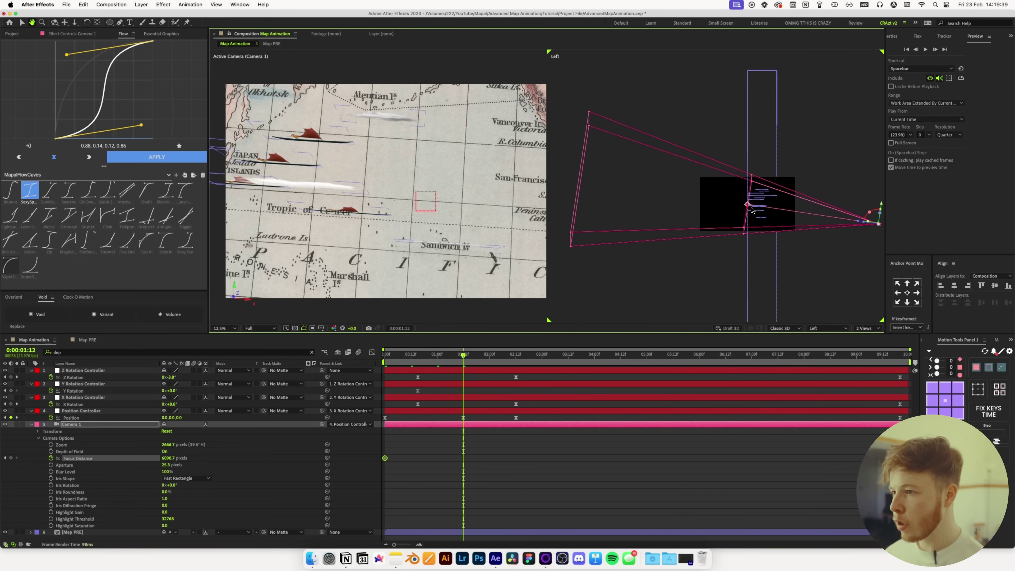
{"action": "left_click_drag", "start_coordinate": [169, 457], "coordinate": [276, 467]}
{"action": "left_click_drag", "start_coordinate": [172, 459], "coordinate": [50, 492]}
{"action": "left_click_drag", "start_coordinate": [168, 459], "coordinate": [72, 479]}
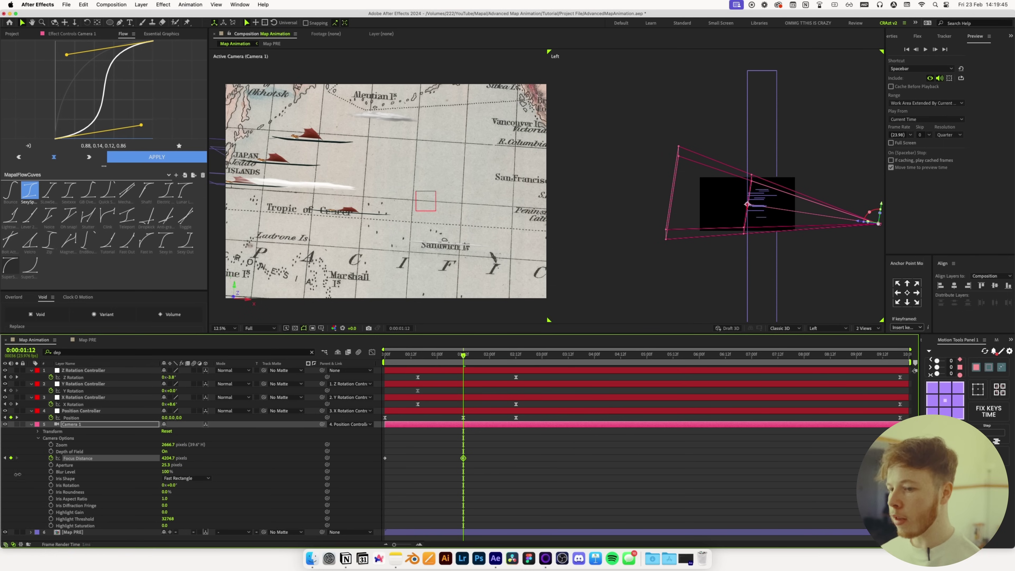
{"action": "left_click_drag", "start_coordinate": [171, 460], "coordinate": [68, 480]}
{"action": "left_click_drag", "start_coordinate": [172, 458], "coordinate": [11, 509]}
{"action": "left_click_drag", "start_coordinate": [127, 459], "coordinate": [20, 478]}
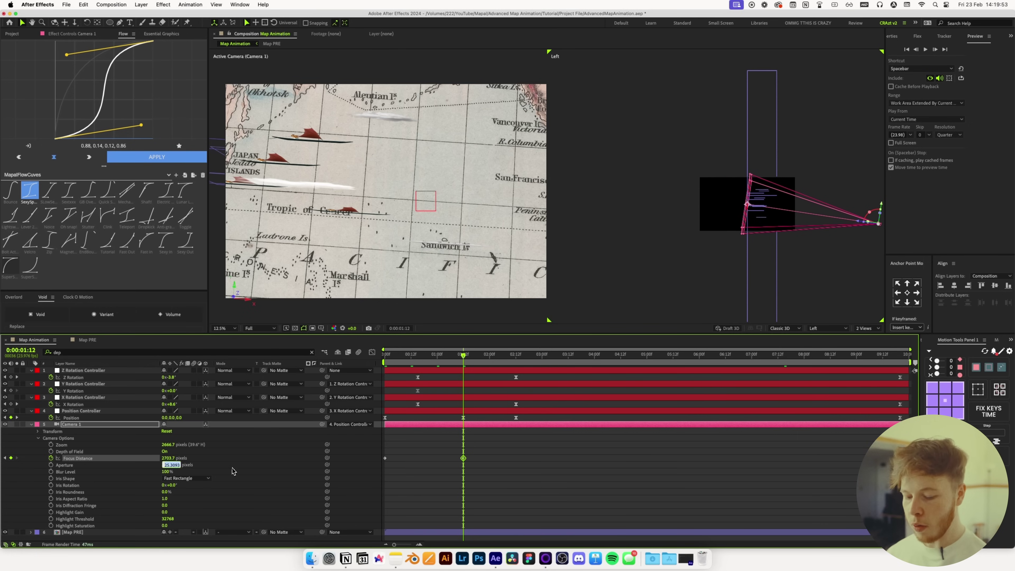
Try a camera Aperture of 200 pixels, check it at 0:00:02:12 and raise the Aperture to 300 pixels
{"action": "type", "text": "200"}
{"action": "key", "text": "Return"}
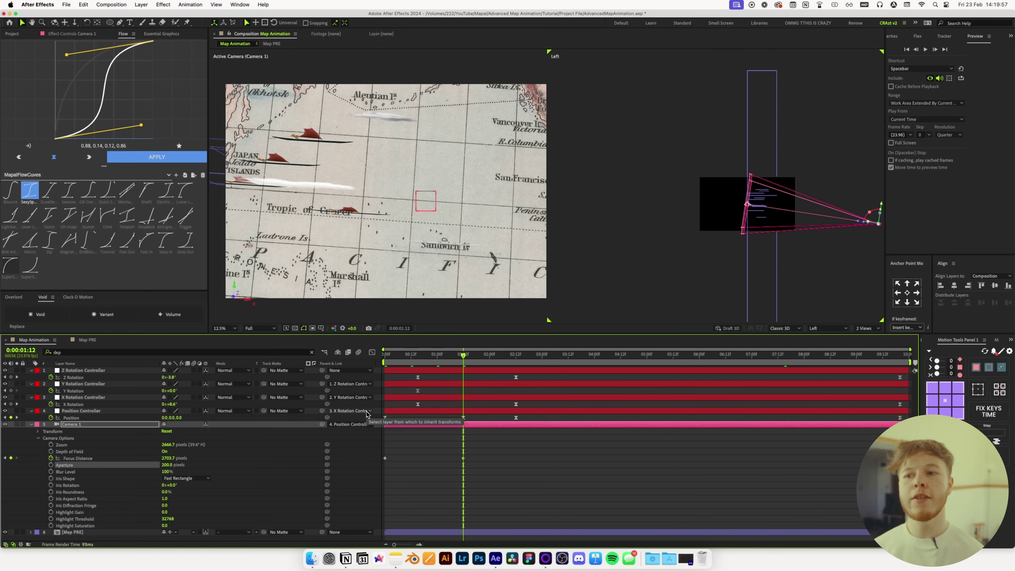
{"action": "left_click", "coordinate": [516, 355]}
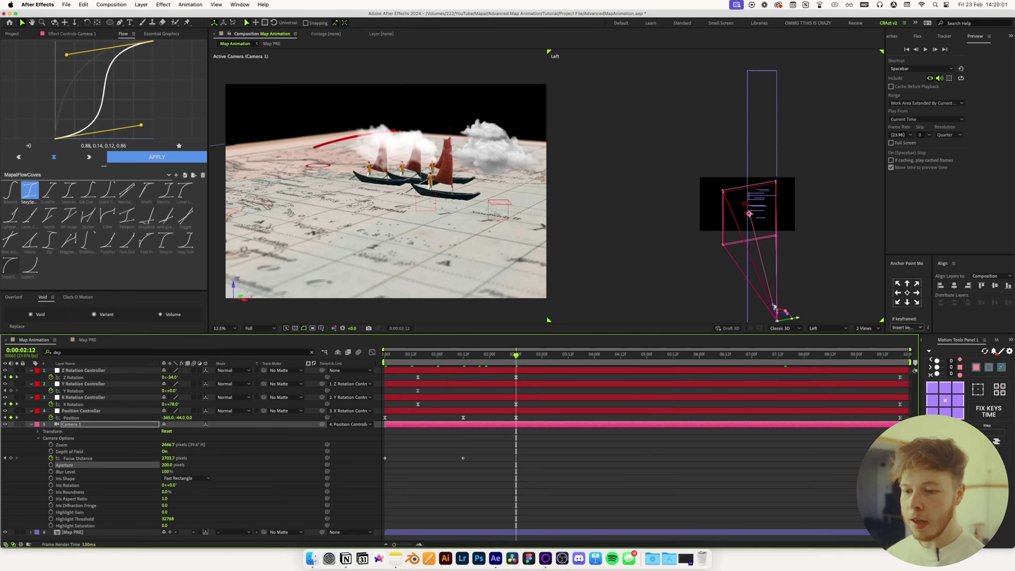
{"action": "key", "text": "super+z"}
{"action": "left_click", "coordinate": [173, 465]}
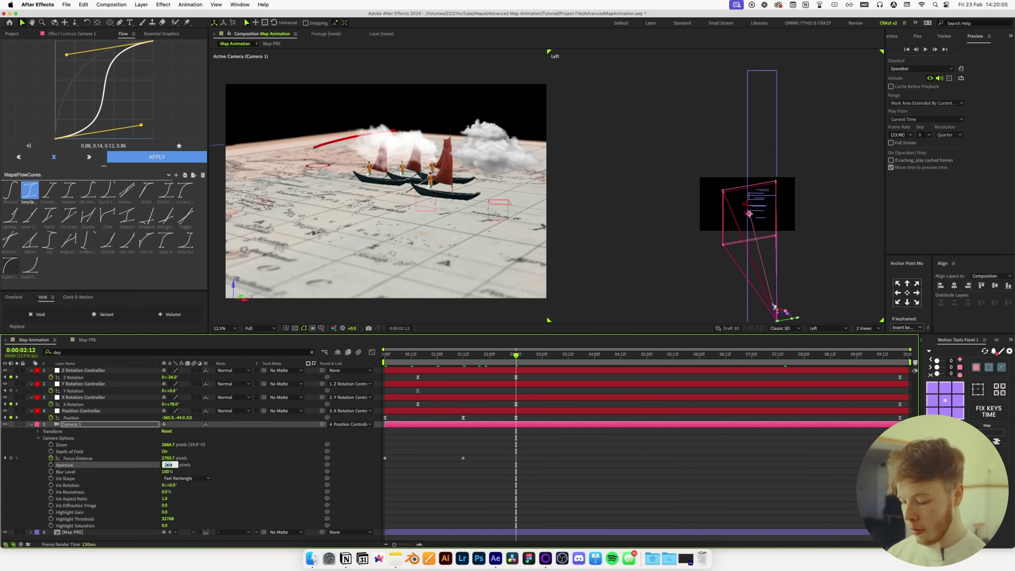
{"action": "type", "text": "300"}
{"action": "key", "text": "Return"}
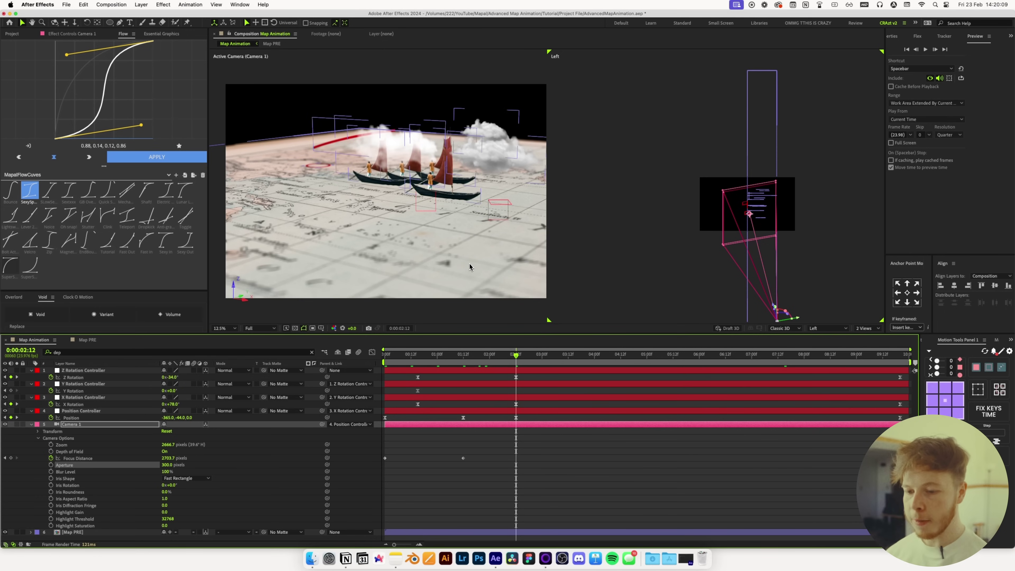
Keyframe a longer Focus Distance at 0:00:02:12 and set it to 2590.7 pixels at 0:00:09:20
{"action": "left_click_drag", "start_coordinate": [167, 458], "coordinate": [300, 453]}
{"action": "left_click_drag", "start_coordinate": [531, 355], "coordinate": [901, 354]}
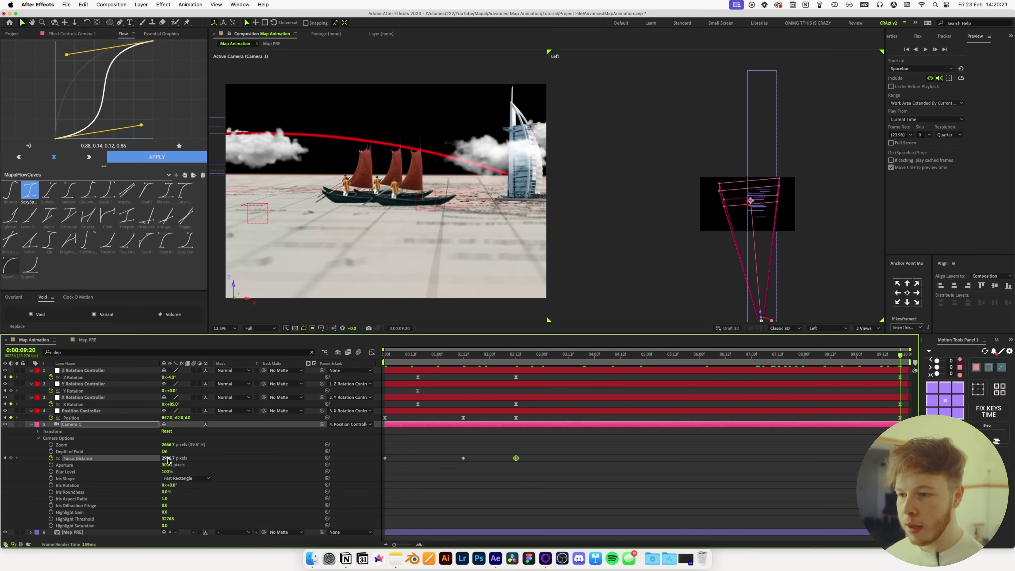
{"action": "left_click_drag", "start_coordinate": [168, 460], "coordinate": [18, 477]}
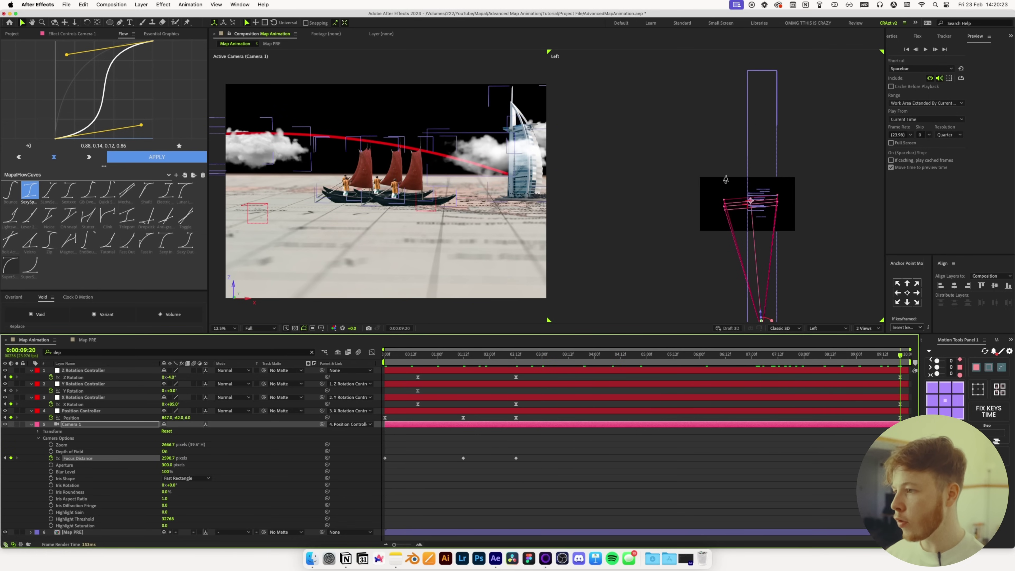
{"action": "scroll", "coordinate": [766, 207], "scroll_direction": "up", "scroll_amount": 3}
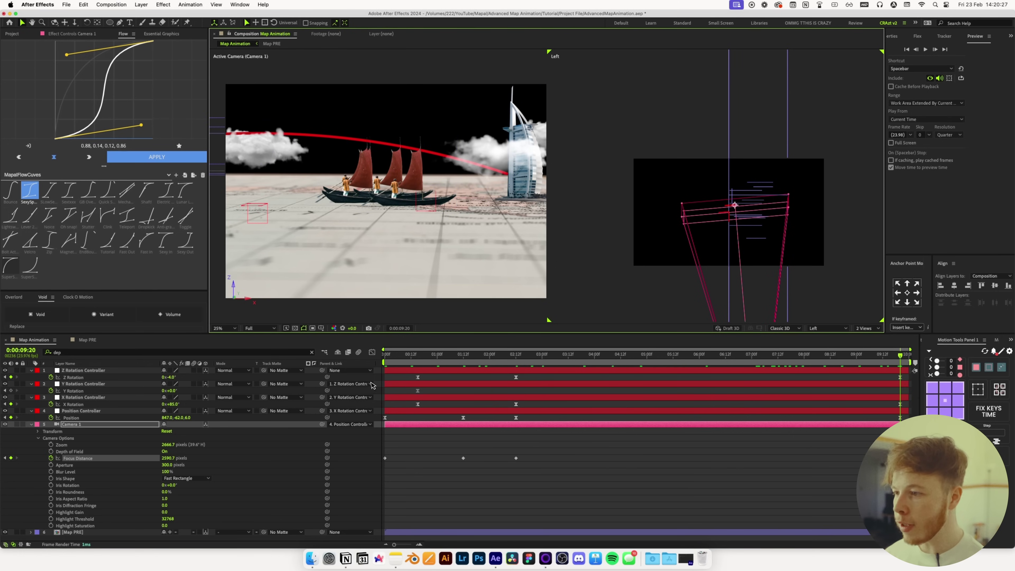
Shift the first Focus Distance keyframe to about 0:00:00:11, keyframe 7525.7 pixels at 0:00:00:00 and preview the animation
{"action": "left_click_drag", "start_coordinate": [813, 363], "coordinate": [368, 379]}
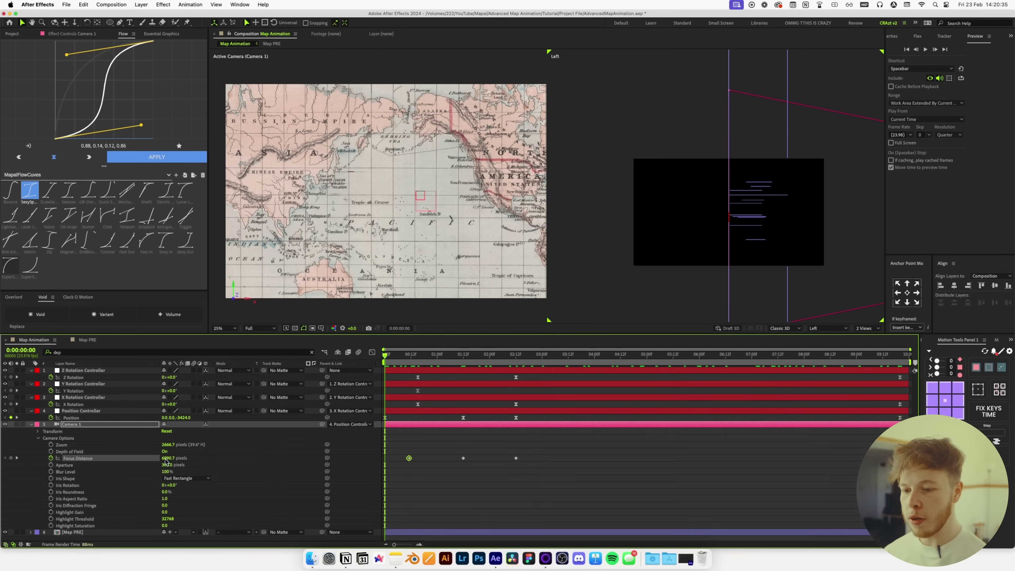
{"action": "left_click_drag", "start_coordinate": [173, 463], "coordinate": [693, 416]}
{"action": "left_click", "coordinate": [433, 470]}
{"action": "key", "text": "space"}
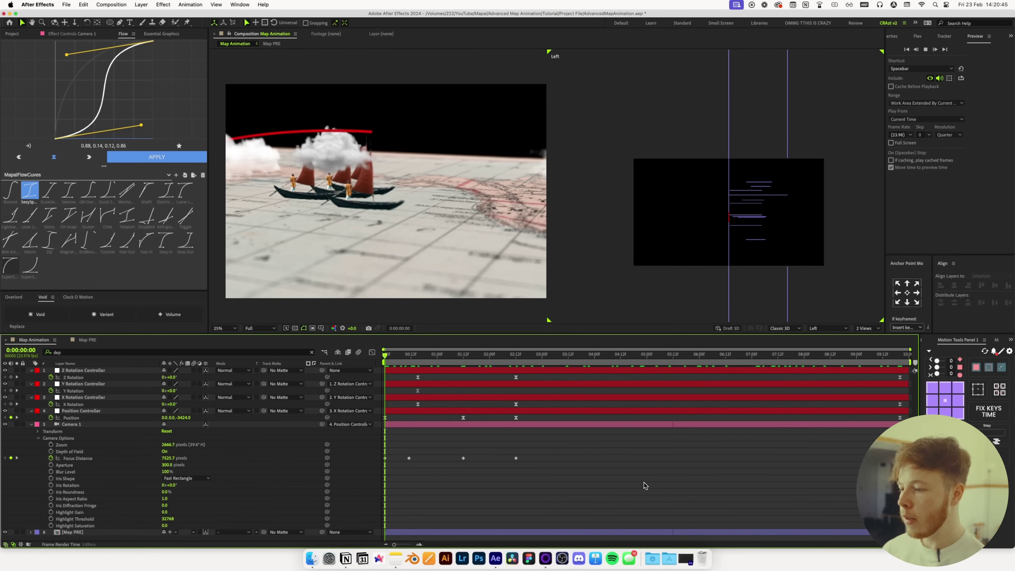
Stop the preview, add an adjustment layer above all layers in Map Animation and apply the Posterize Time effect to it
{"action": "key", "text": "space"}
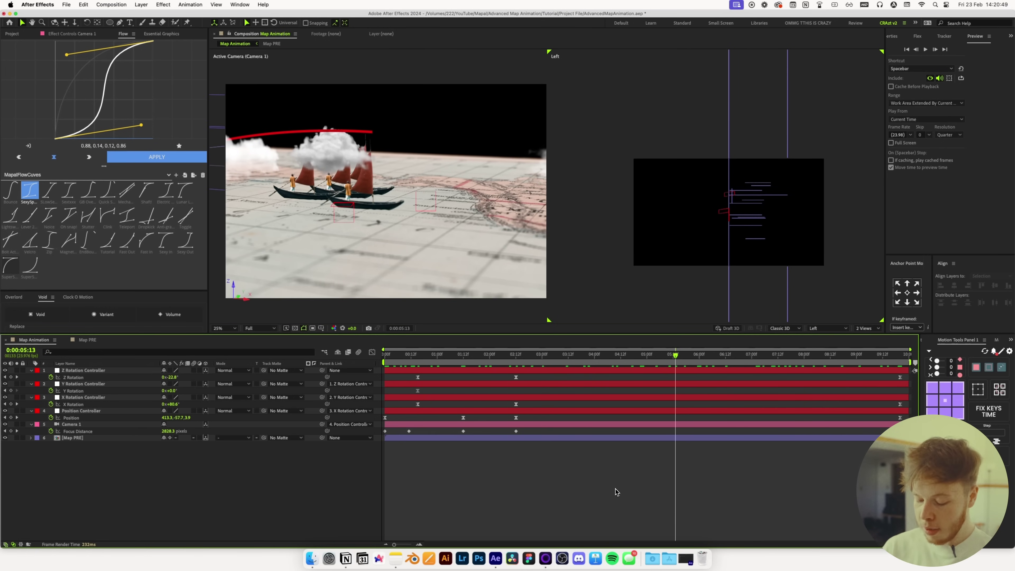
{"action": "key", "text": "ctrl+space"}
{"action": "type", "text": "adj"}
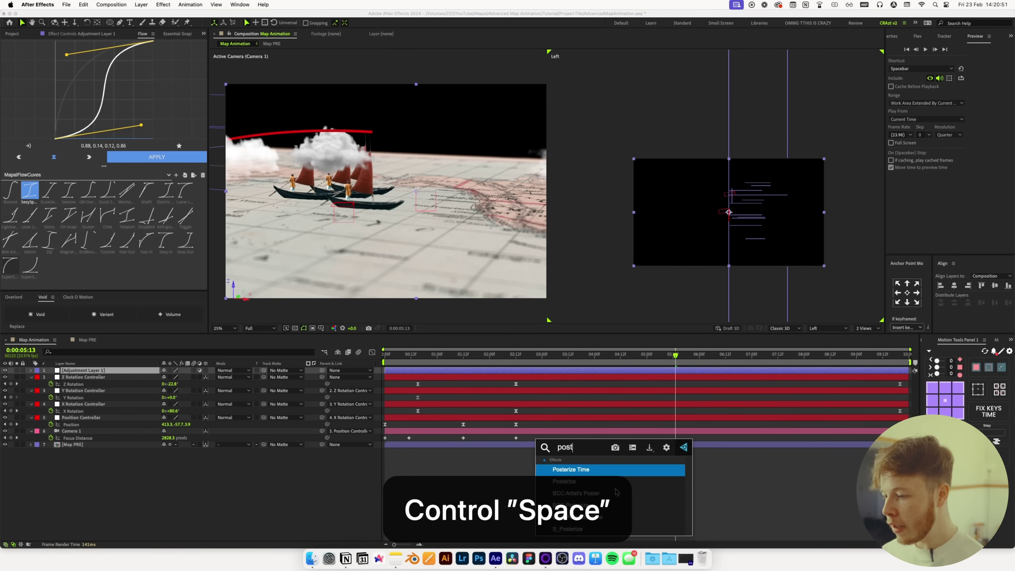
{"action": "key", "text": "Return"}
{"action": "left_click", "coordinate": [213, 505]}
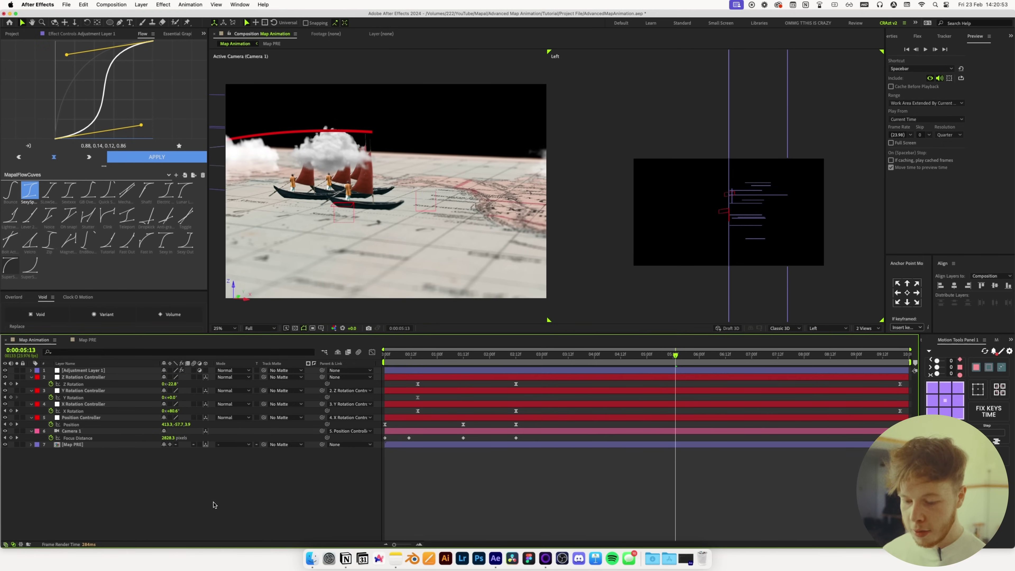
Create a 1920 x 1080 px solid in a pale orange sampled from the map and place it beneath the Map PRE layer
{"action": "key", "text": "super+y"}
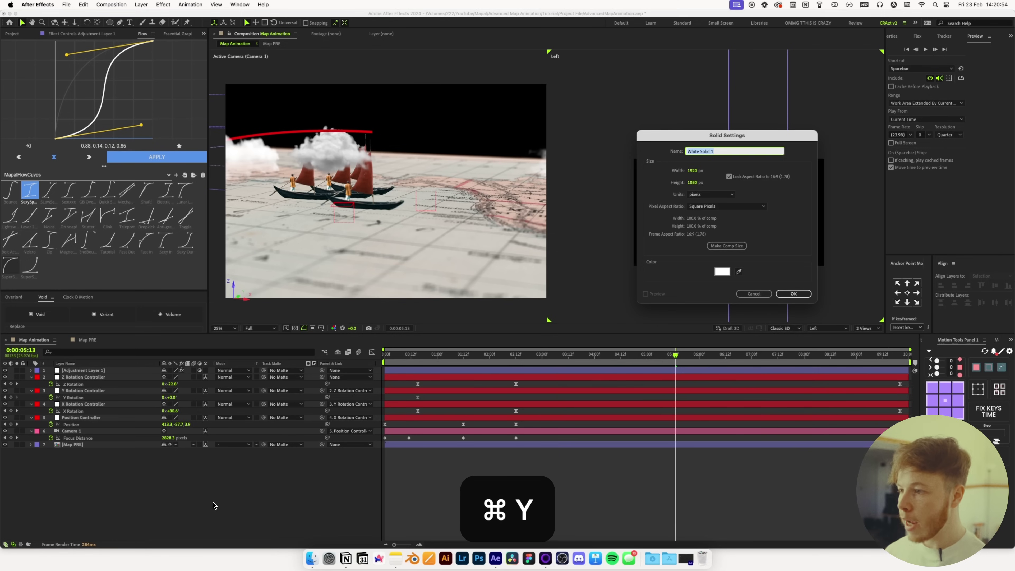
{"action": "left_click", "coordinate": [719, 272]}
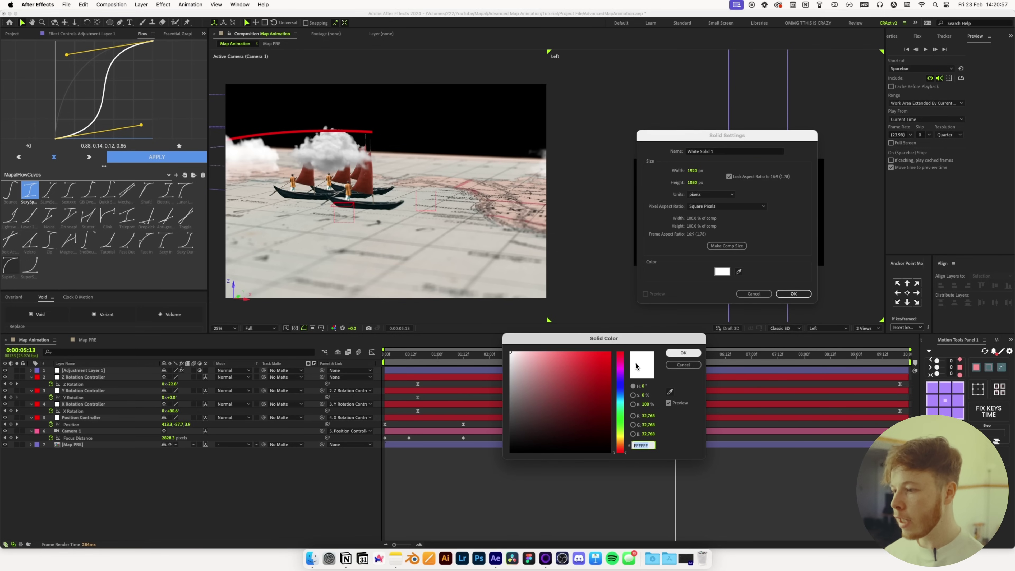
{"action": "left_click", "coordinate": [670, 392]}
{"action": "left_click", "coordinate": [476, 188]}
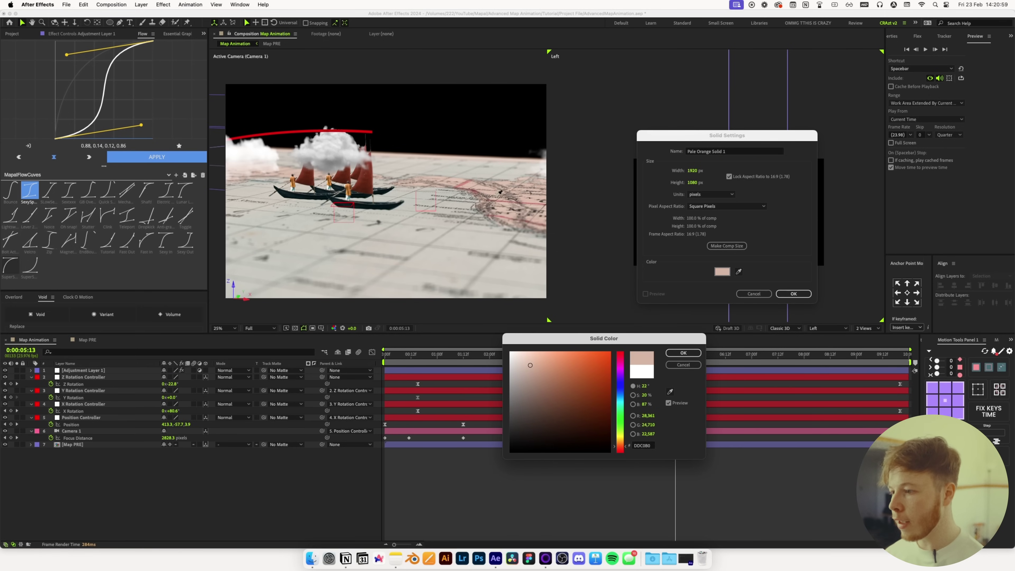
{"action": "left_click", "coordinate": [683, 352]}
{"action": "left_click", "coordinate": [793, 294]}
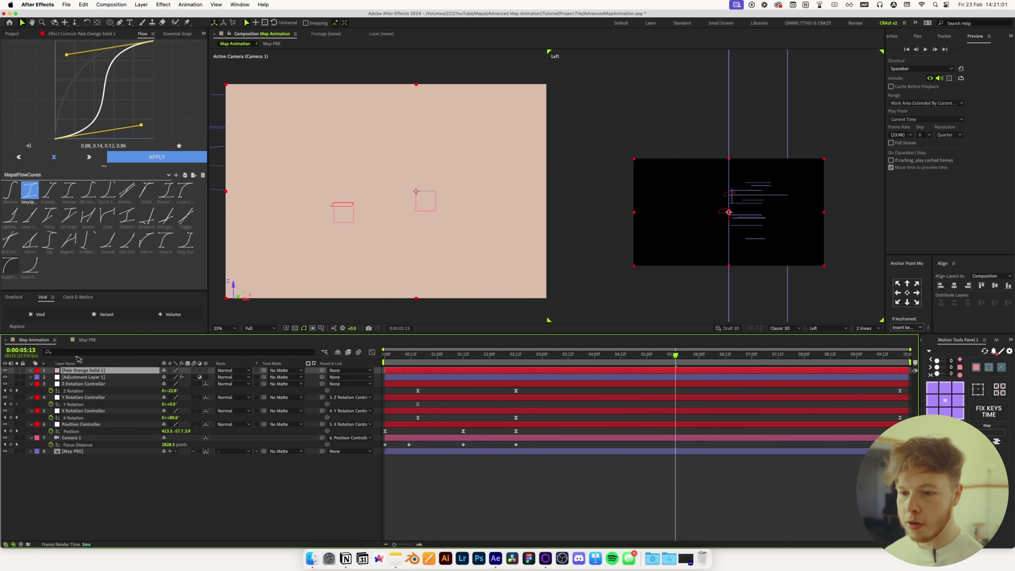
{"action": "left_click_drag", "start_coordinate": [95, 408], "coordinate": [96, 456]}
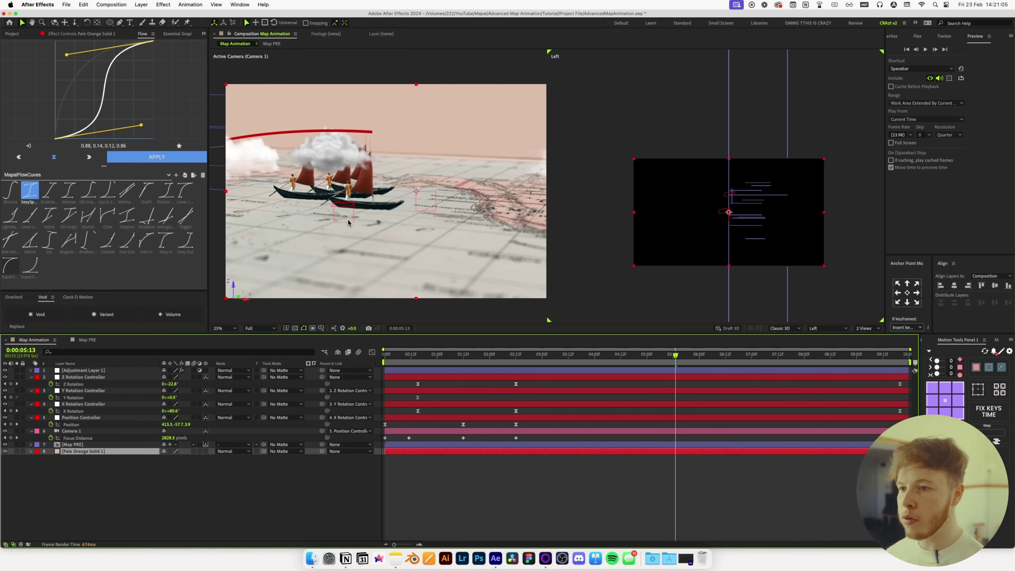
Lighten the background solid's colour to F4ECE8 and check it against the map at 0:00:05:15
{"action": "key", "text": "super+shift+y"}
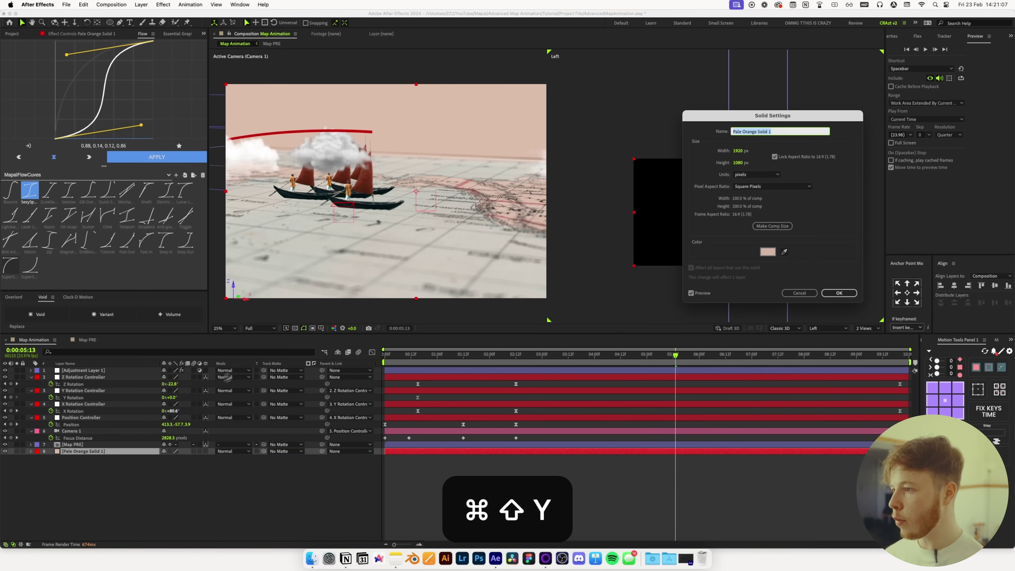
{"action": "left_click", "coordinate": [768, 251]}
{"action": "left_click", "coordinate": [515, 354]}
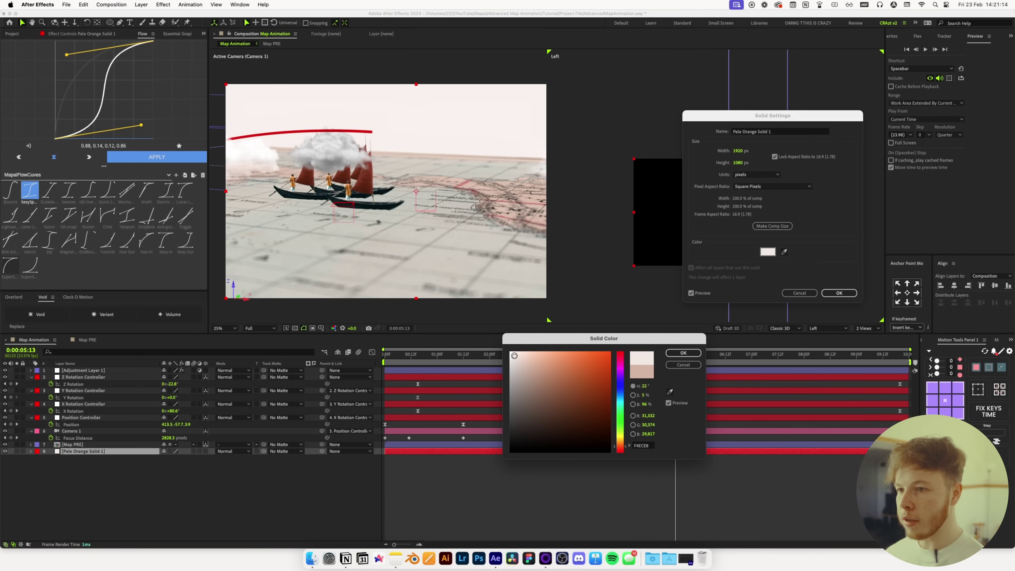
{"action": "left_click", "coordinate": [684, 352]}
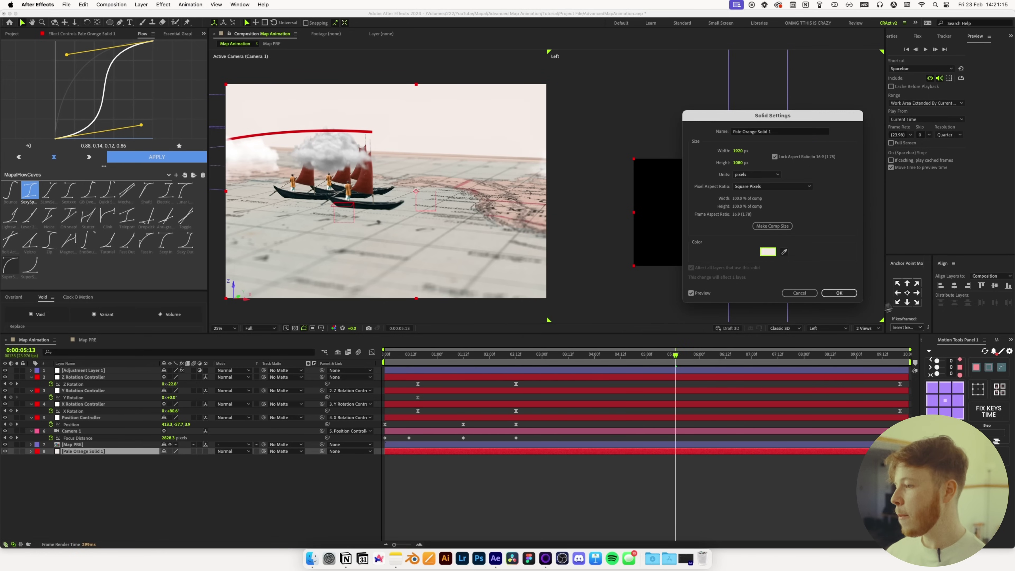
{"action": "left_click", "coordinate": [839, 292]}
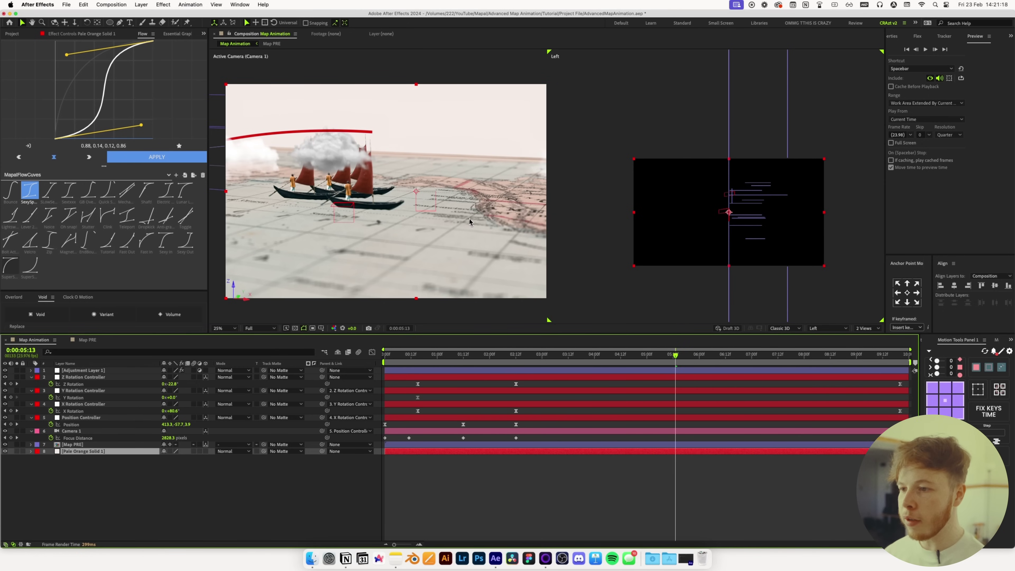
{"action": "scroll", "coordinate": [409, 197], "scroll_direction": "down", "scroll_amount": 1}
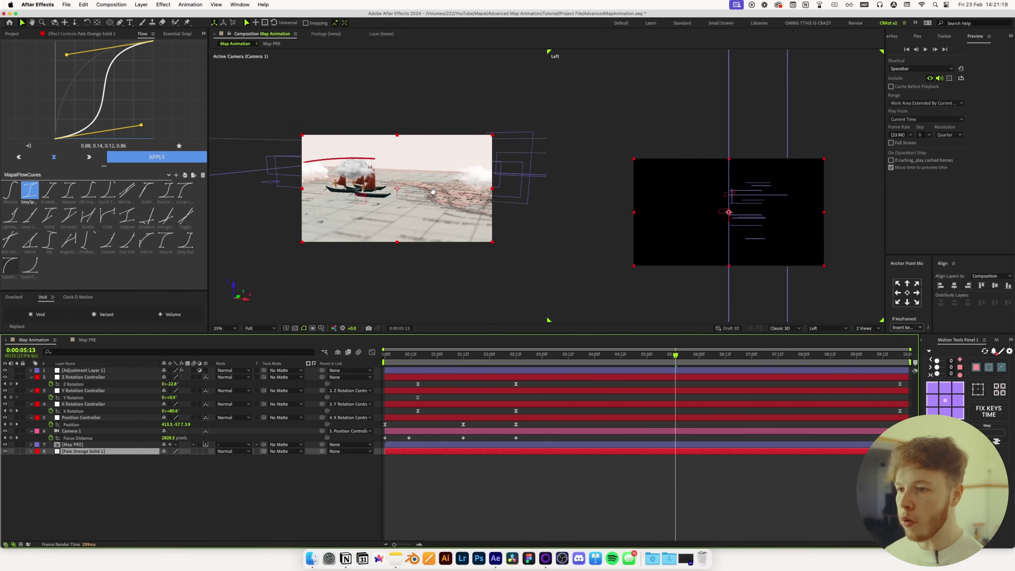
{"action": "left_click_drag", "start_coordinate": [432, 191], "coordinate": [405, 198]}
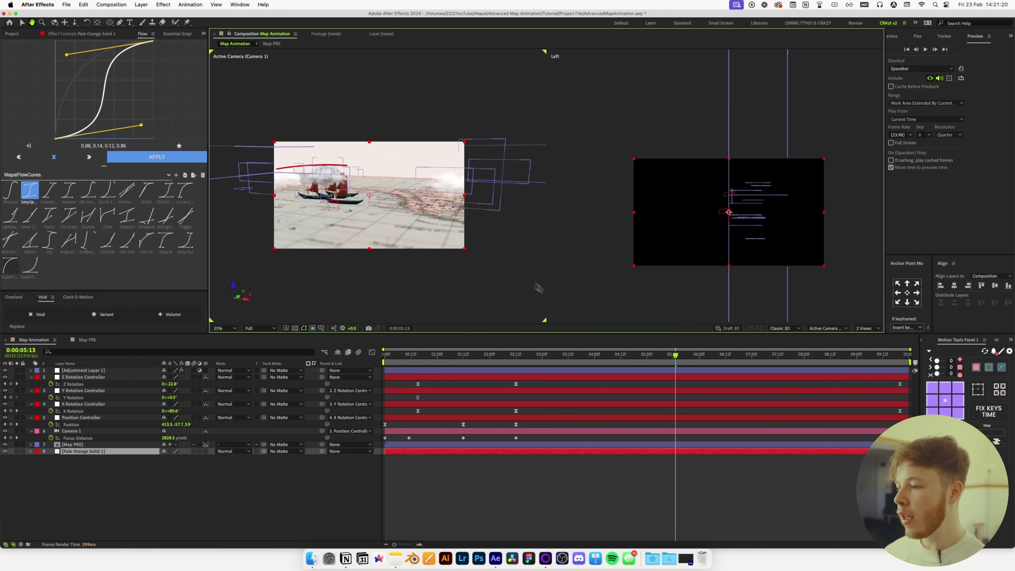
{"action": "left_click", "coordinate": [594, 357]}
{"action": "left_click_drag", "start_coordinate": [594, 360], "coordinate": [680, 357]}
{"action": "left_click", "coordinate": [225, 469]}
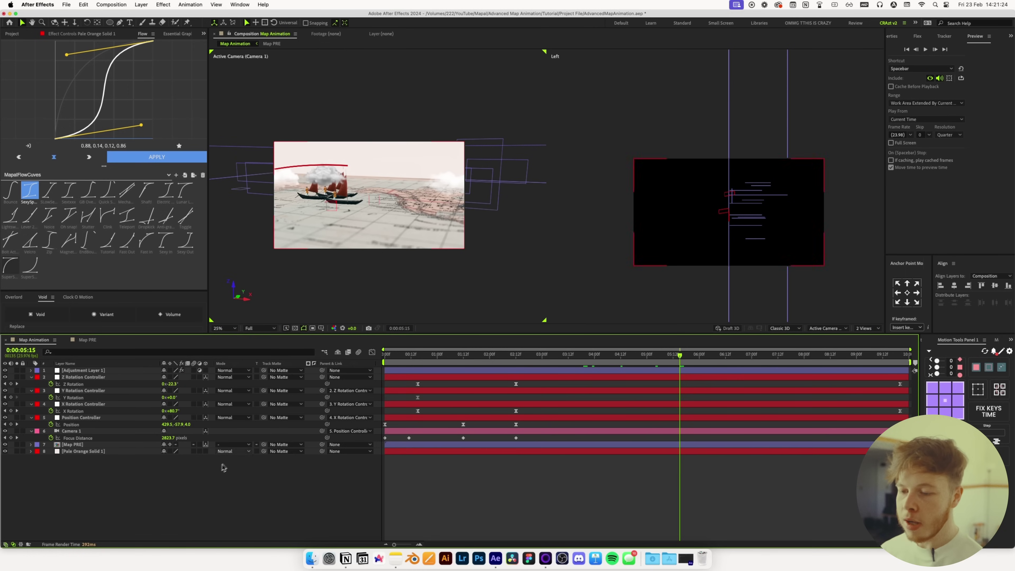
Enable motion blur for all layers in the Map Animation and Map PRE compositions, and return to Map Animation
{"action": "left_click", "coordinate": [125, 373]}
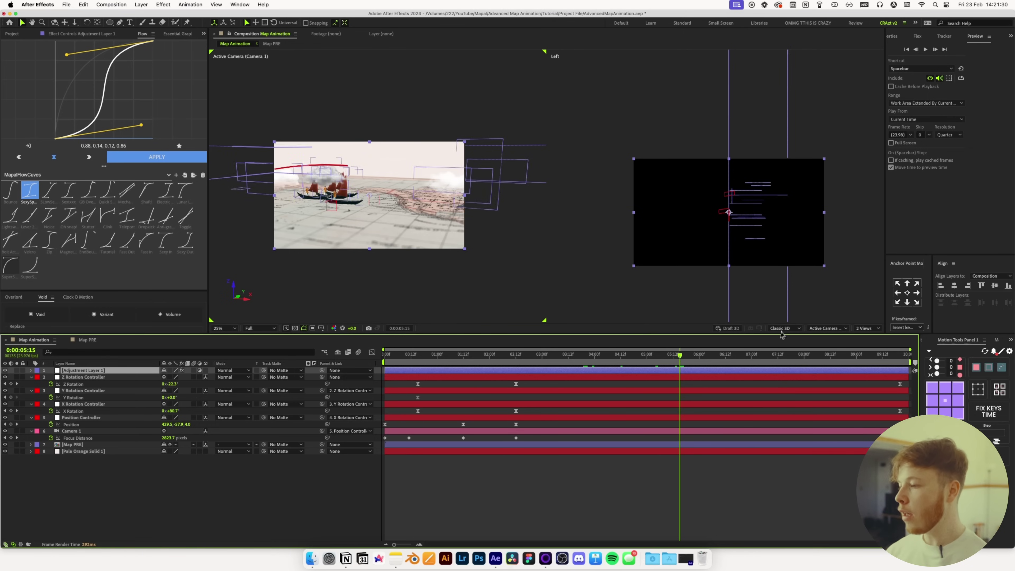
{"action": "left_click", "coordinate": [175, 504]}
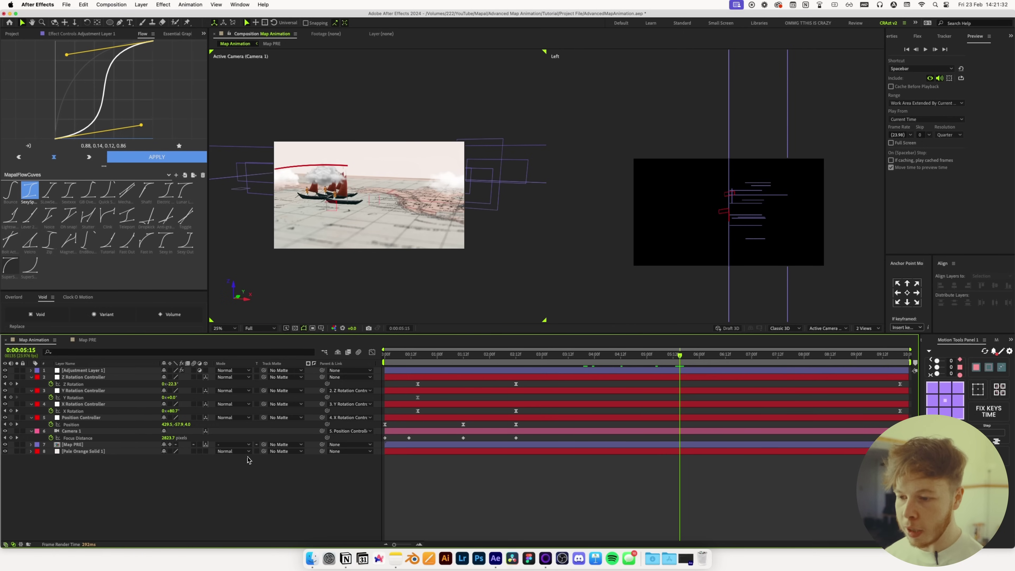
{"action": "key", "text": "super+a"}
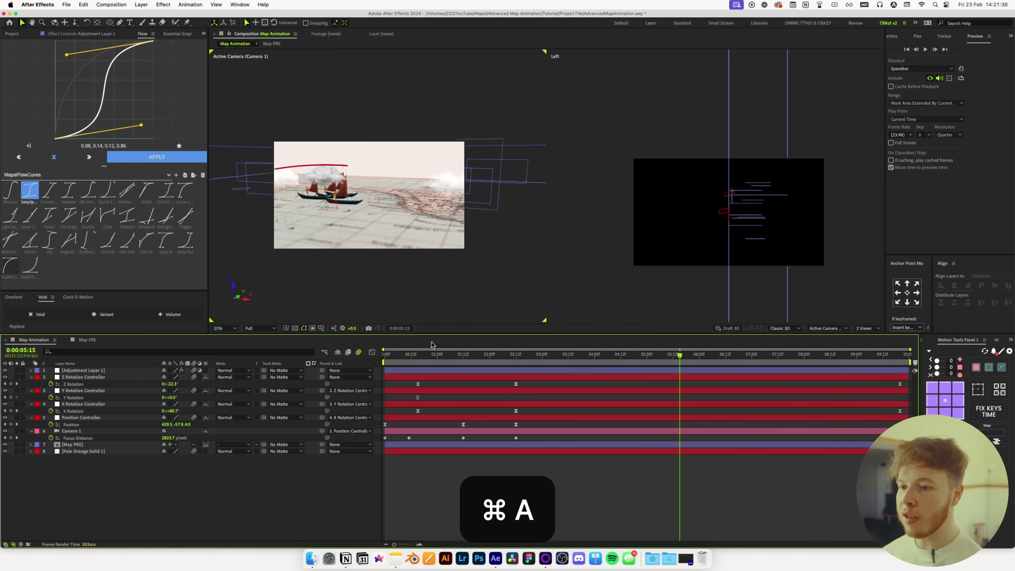
{"action": "left_click", "coordinate": [88, 340]}
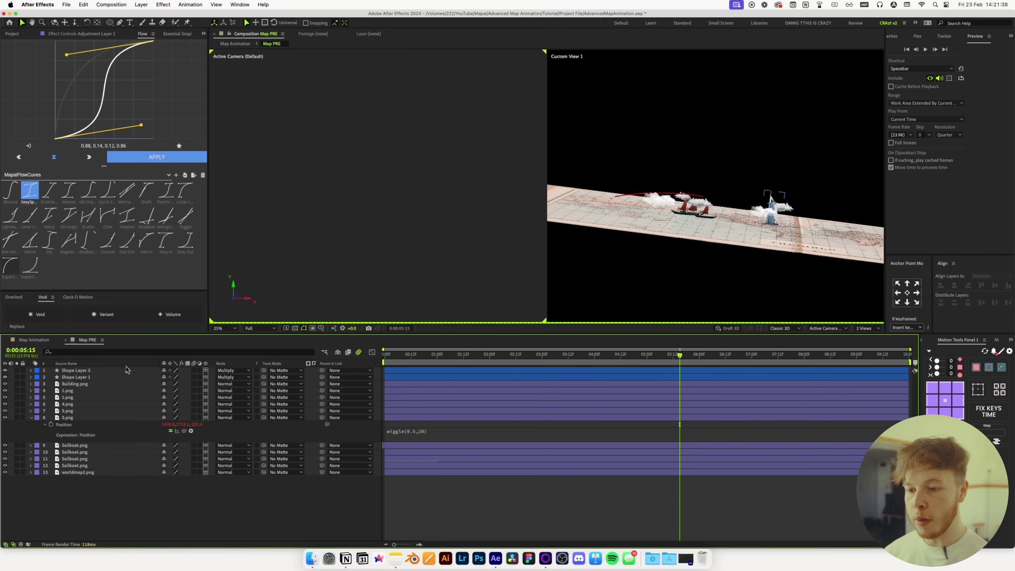
{"action": "key", "text": "super+a"}
{"action": "left_click", "coordinate": [223, 503]}
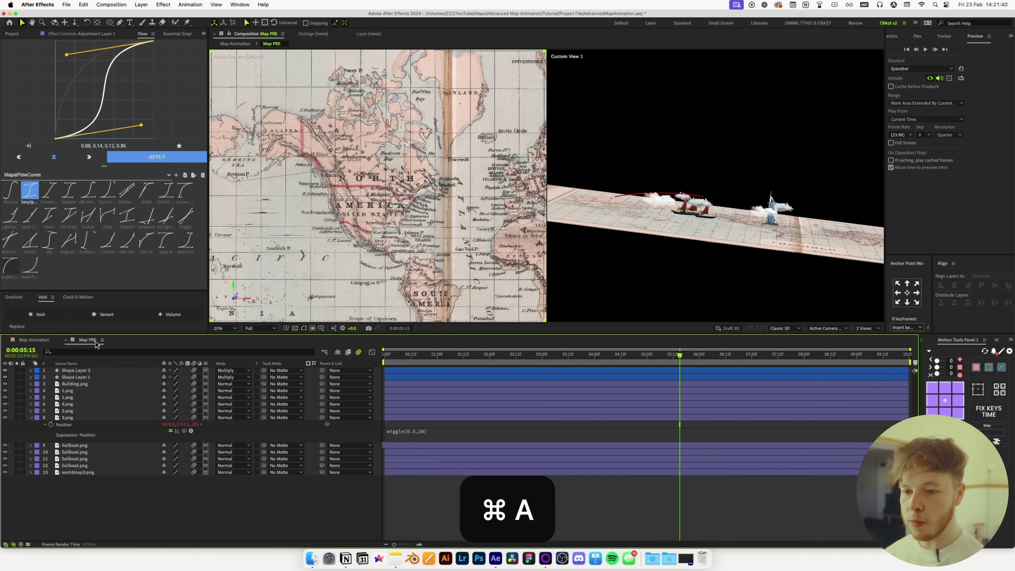
{"action": "left_click", "coordinate": [36, 341]}
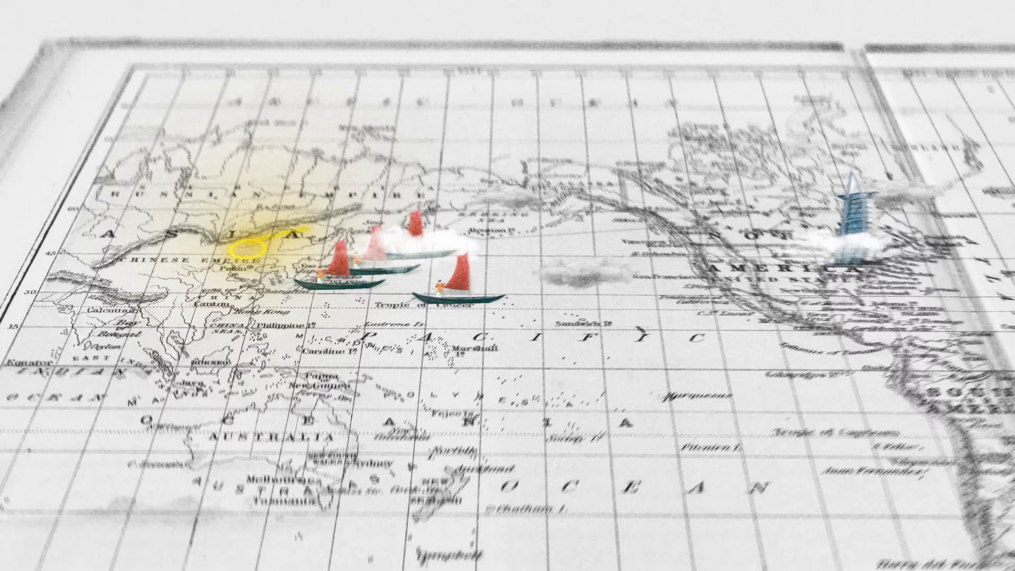